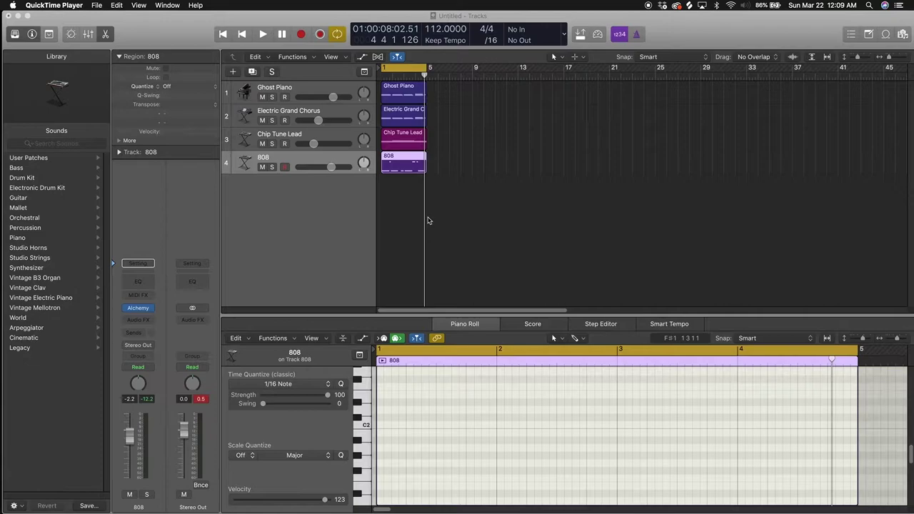
# Step: Review the notes of the Electric Grand Chorus, Ghost Piano, 808 and Chip Tune Lead parts
pyautogui.click(289, 111)
pyautogui.click(311, 90)
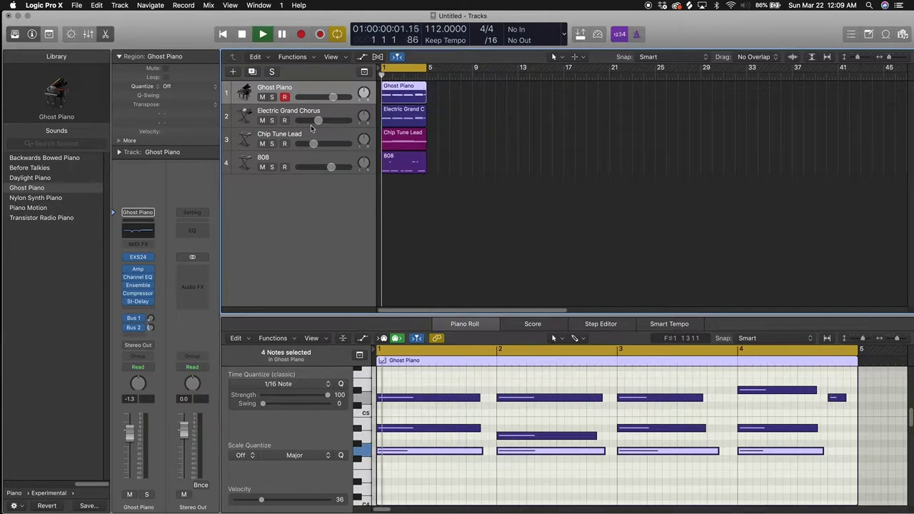
pyautogui.click(279, 160)
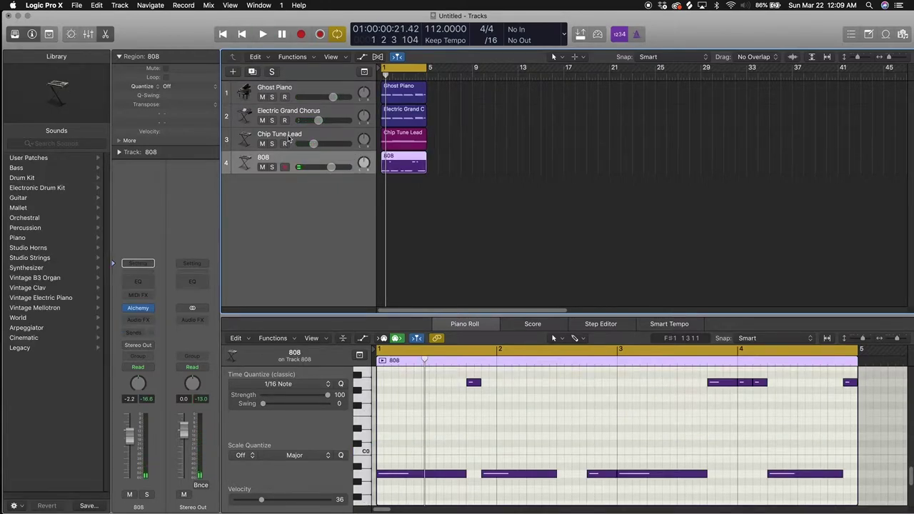
pyautogui.click(289, 138)
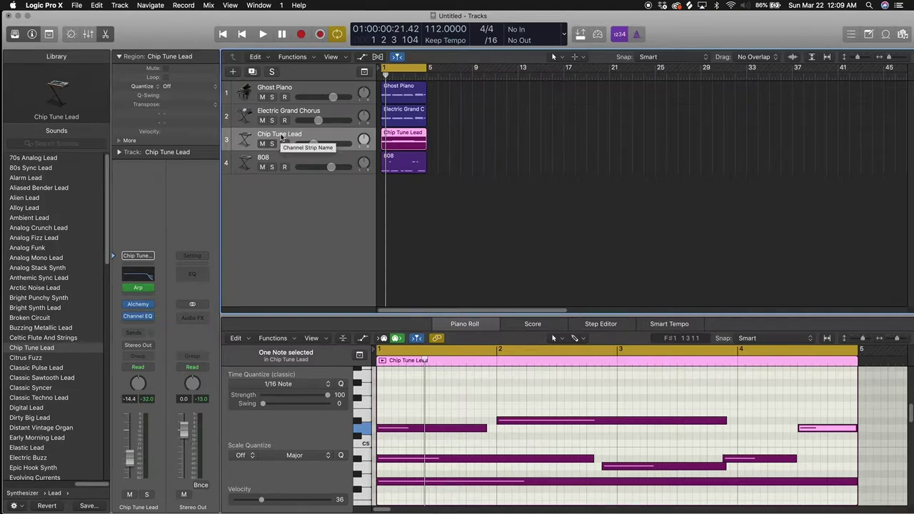
pyautogui.click(289, 112)
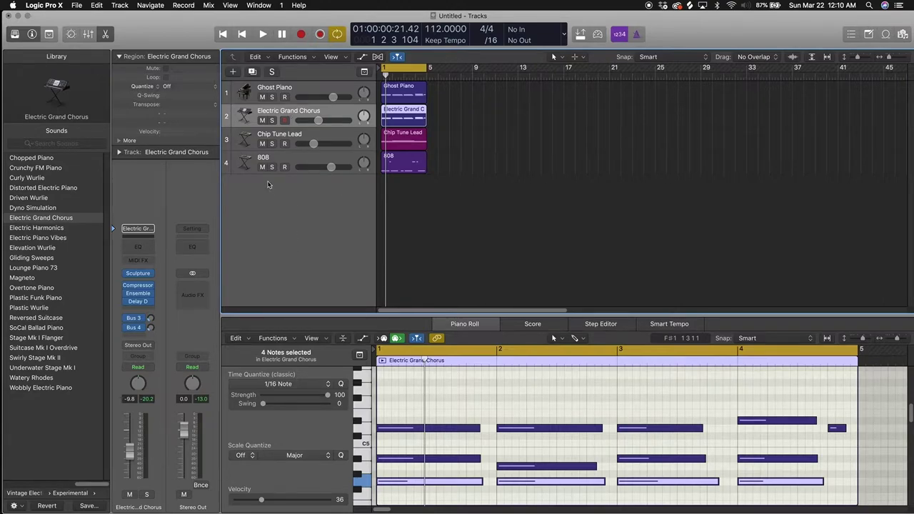
pyautogui.click(277, 160)
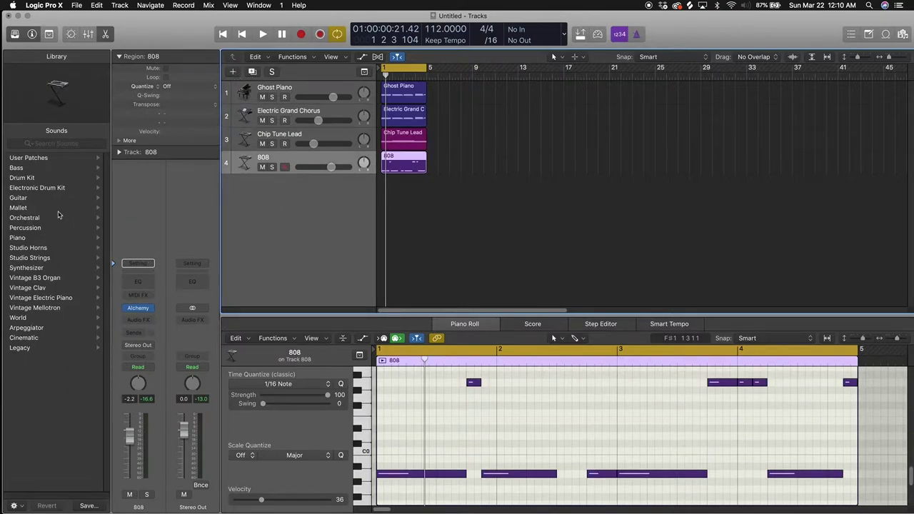
# Step: Add a new software instrument track with an empty channel strip
pyautogui.click(231, 72)
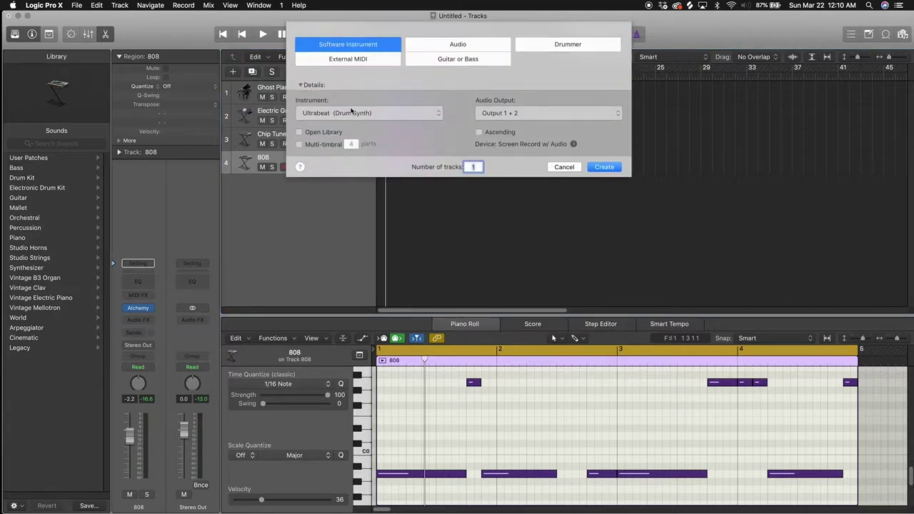
pyautogui.click(348, 114)
pyautogui.click(341, 128)
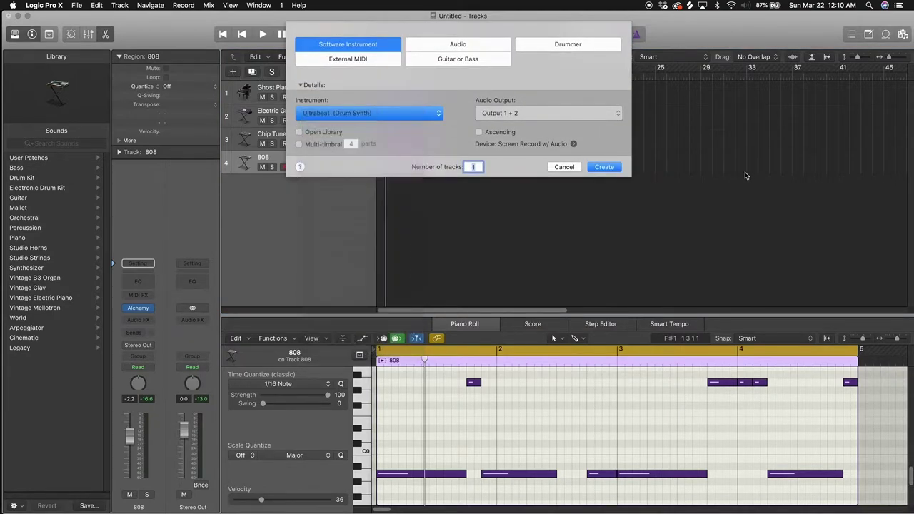
pyautogui.click(604, 168)
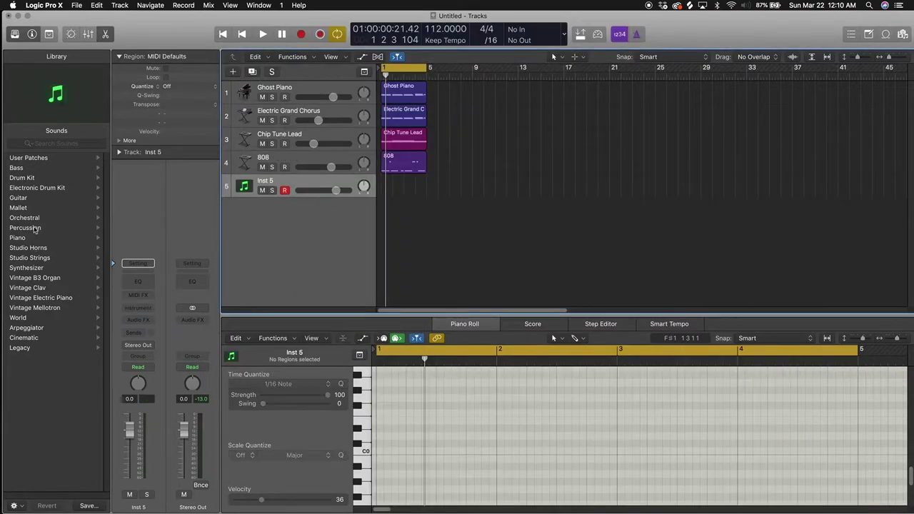
# Step: Browse the Library's drum kit and electronic drum kit sounds and the instrument plug-in list, loading nothing
pyautogui.click(27, 178)
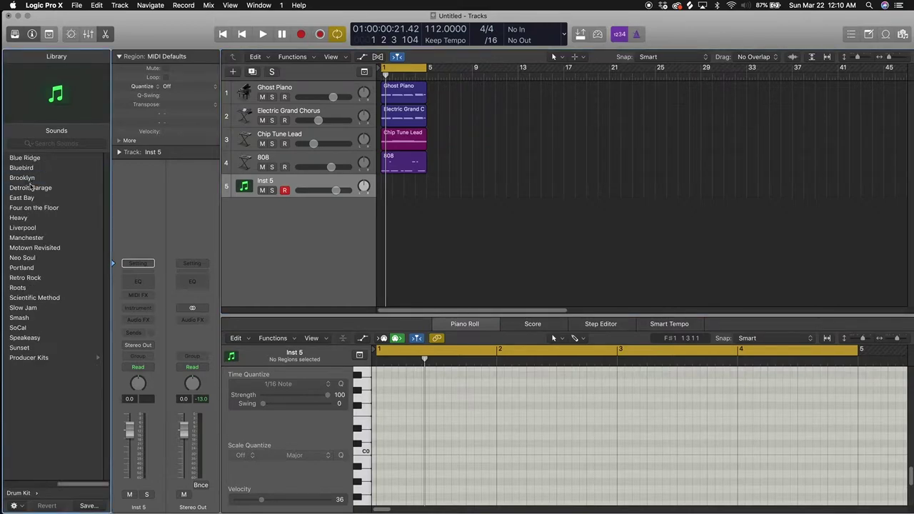
pyautogui.click(23, 492)
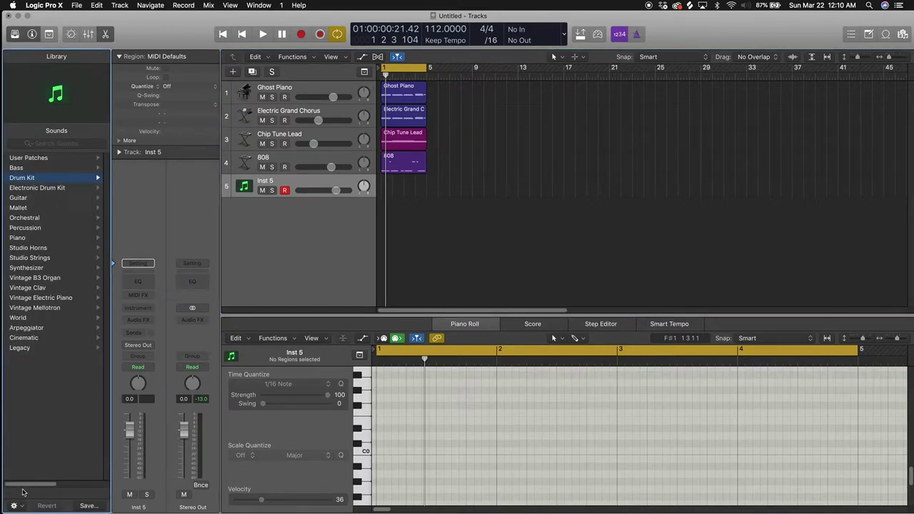
pyautogui.click(30, 188)
pyautogui.click(36, 177)
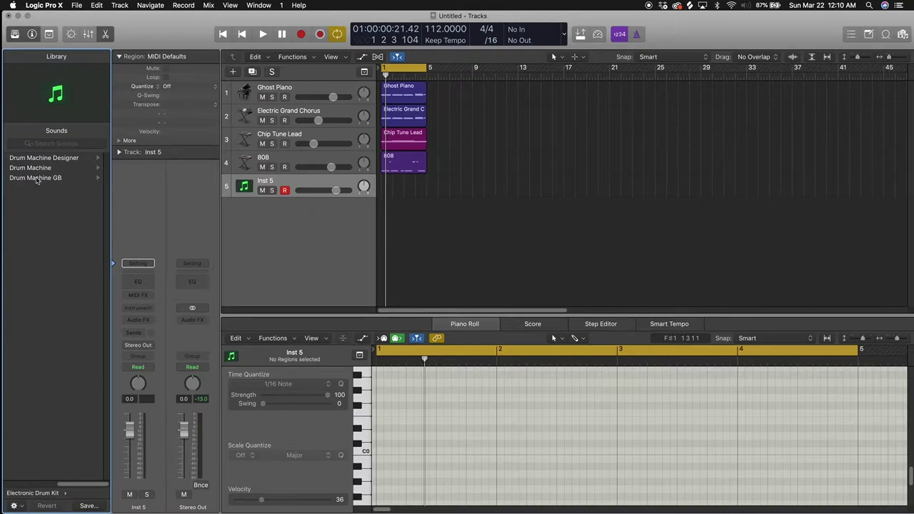
pyautogui.click(18, 492)
pyautogui.click(137, 308)
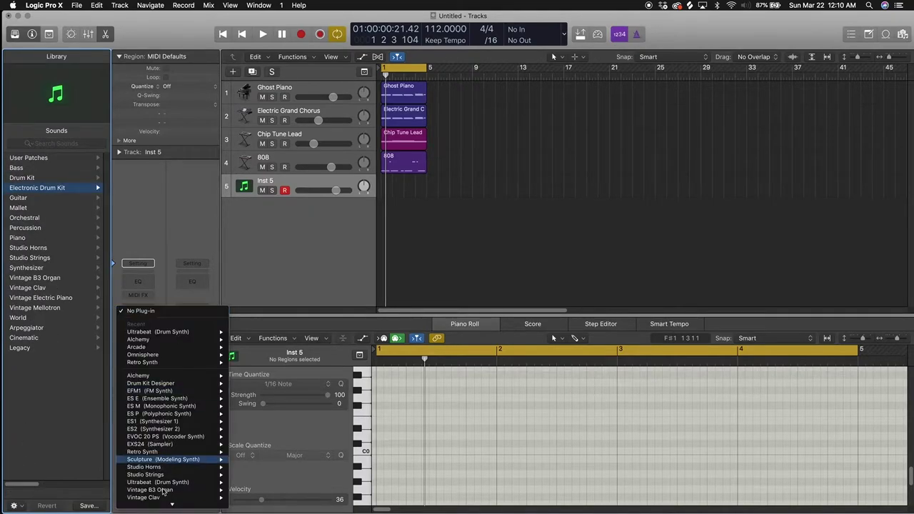
pyautogui.scroll(-3, 178, 464)
pyautogui.press('Escape')
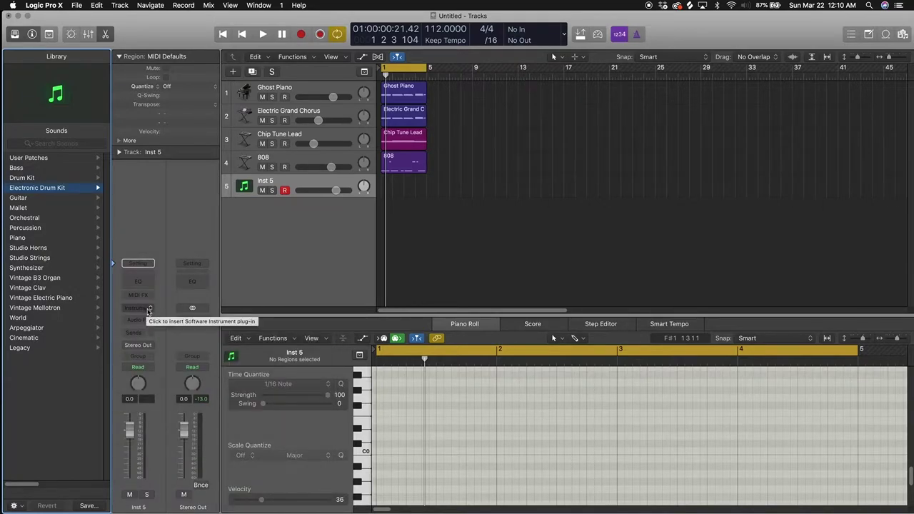
# Step: Load Ultrabeat (Drum Synth) in stereo on Inst 5 and center its plug-in window
pyautogui.click(147, 310)
pyautogui.scroll(-2, 172, 428)
pyautogui.moveTo(146, 455)
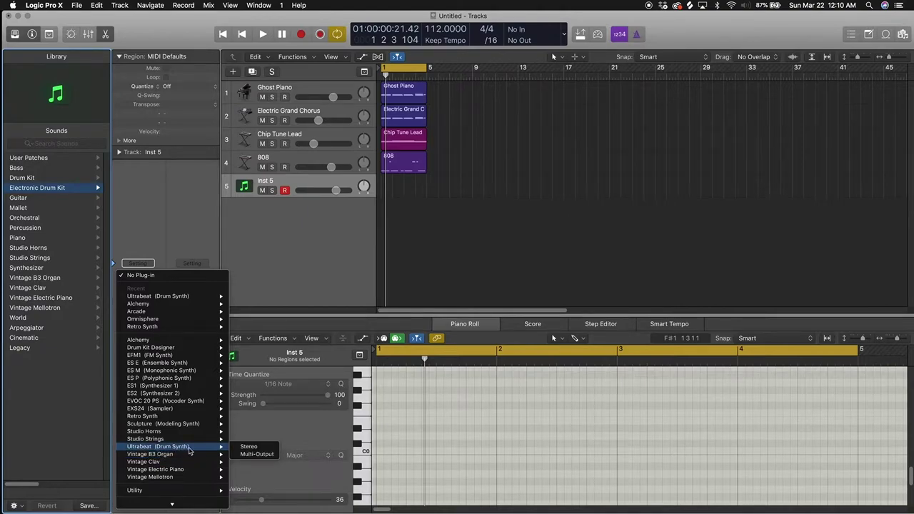
pyautogui.click(259, 450)
pyautogui.moveTo(185, 39); pyautogui.dragTo(339, 167)
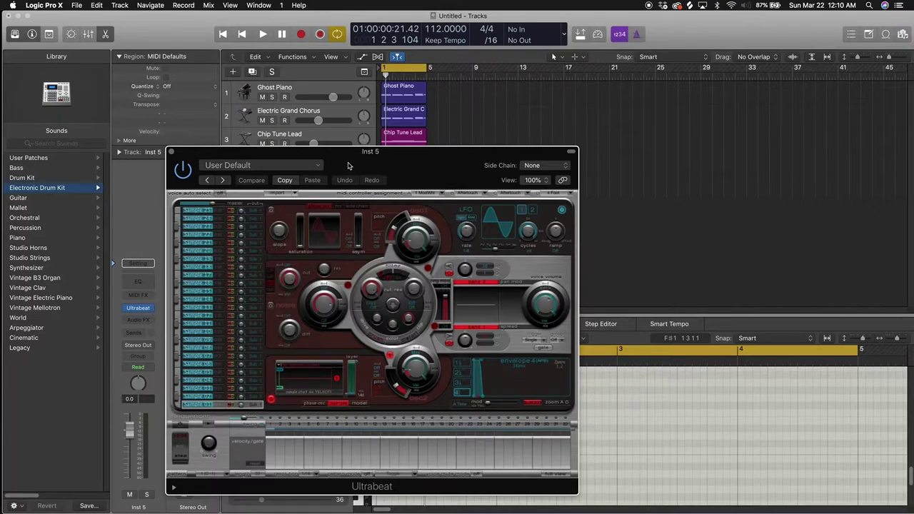
# Step: Reload Inst 5's Ultrabeat as Ultrabeat (Drum Synth) Multi-Output and bring its window back up
pyautogui.click(213, 398)
pyautogui.moveTo(235, 153); pyautogui.dragTo(366, 143)
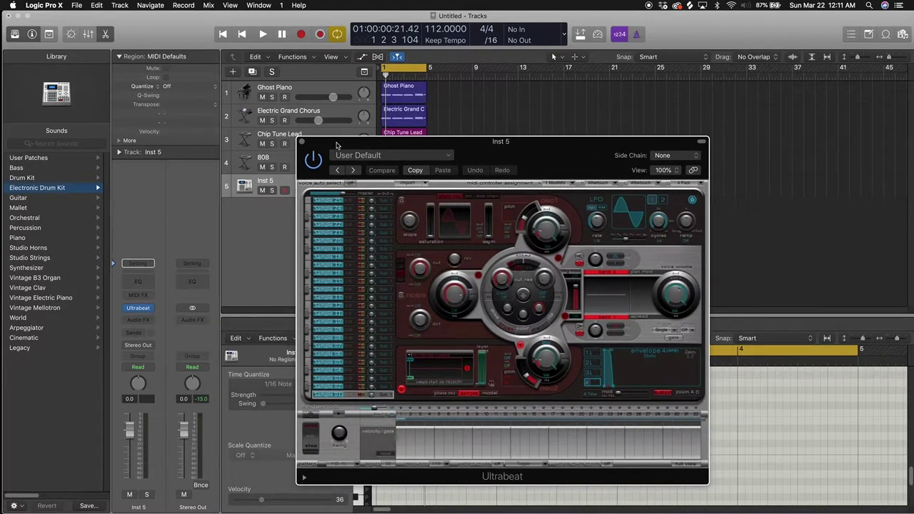
pyautogui.click(150, 309)
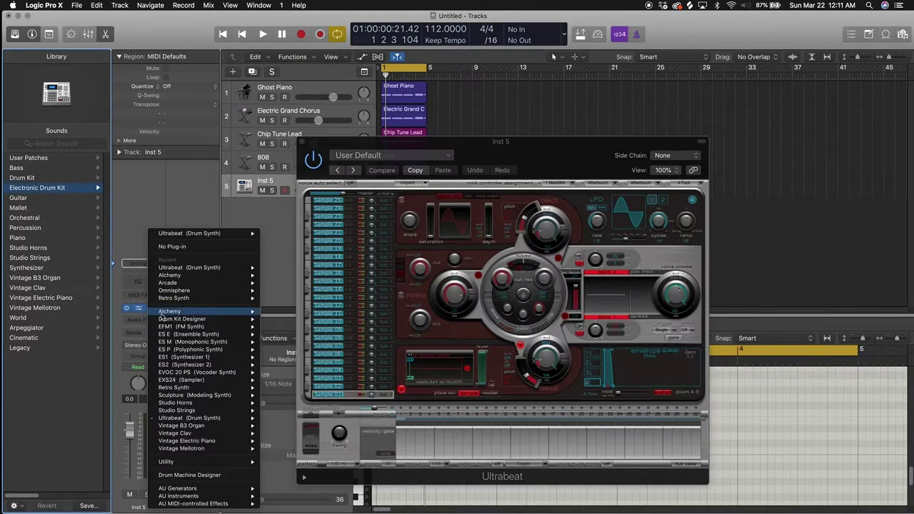
pyautogui.moveTo(210, 497)
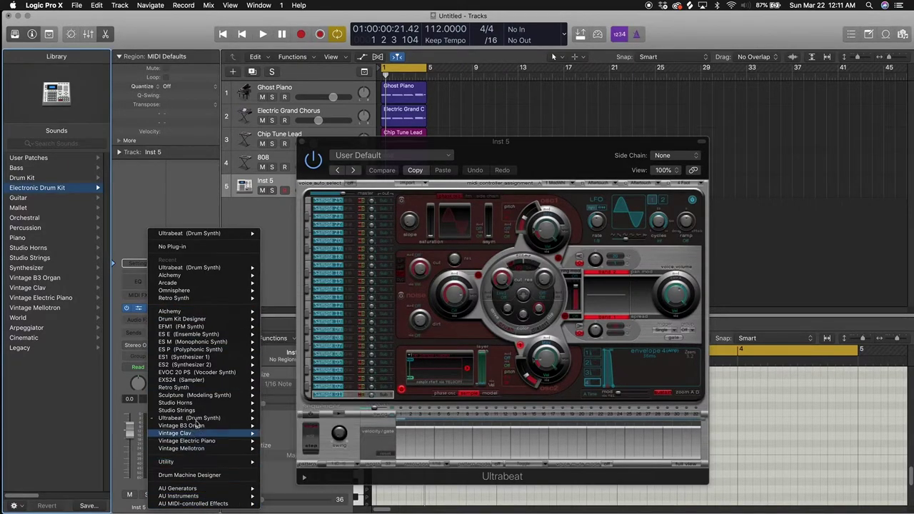
pyautogui.moveTo(187, 420)
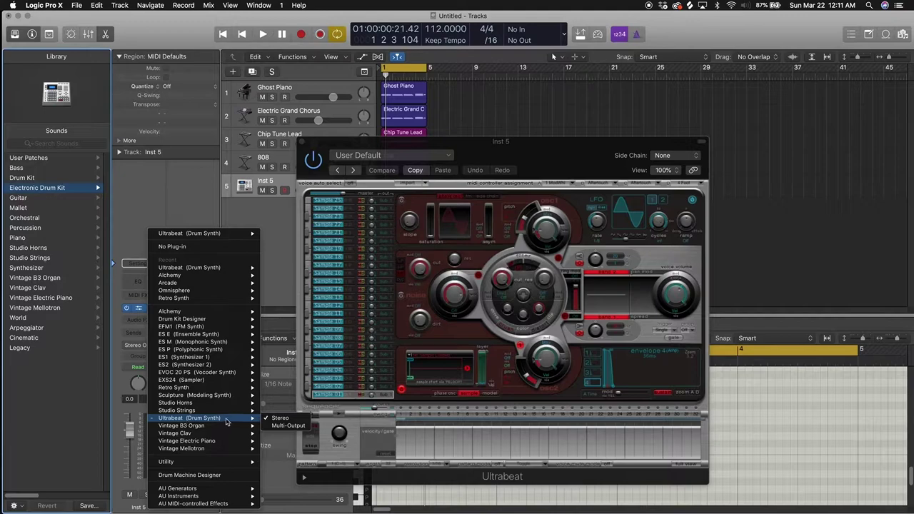
pyautogui.click(286, 427)
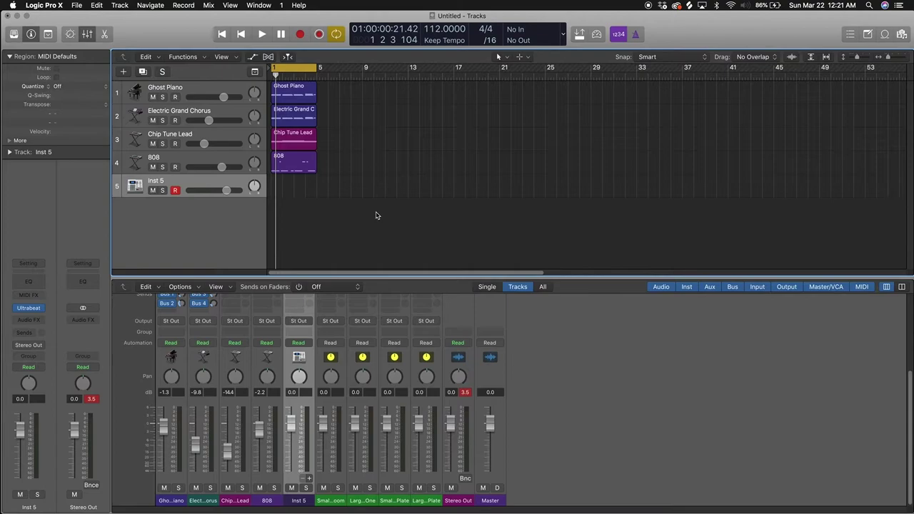
pyautogui.click(28, 308)
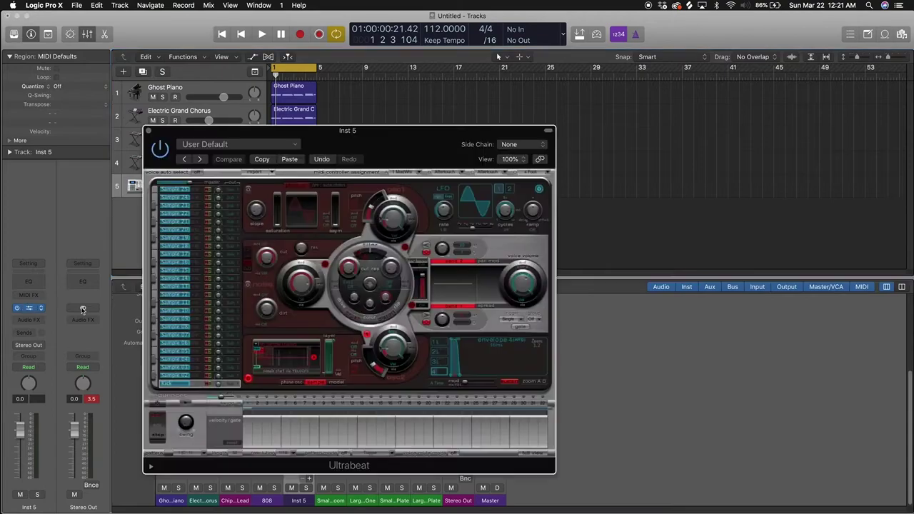
# Step: Switch Ultrabeat's preset from User Default to the Drum Kits > Drag & Drop Samples kit
pyautogui.moveTo(314, 134); pyautogui.dragTo(425, 132)
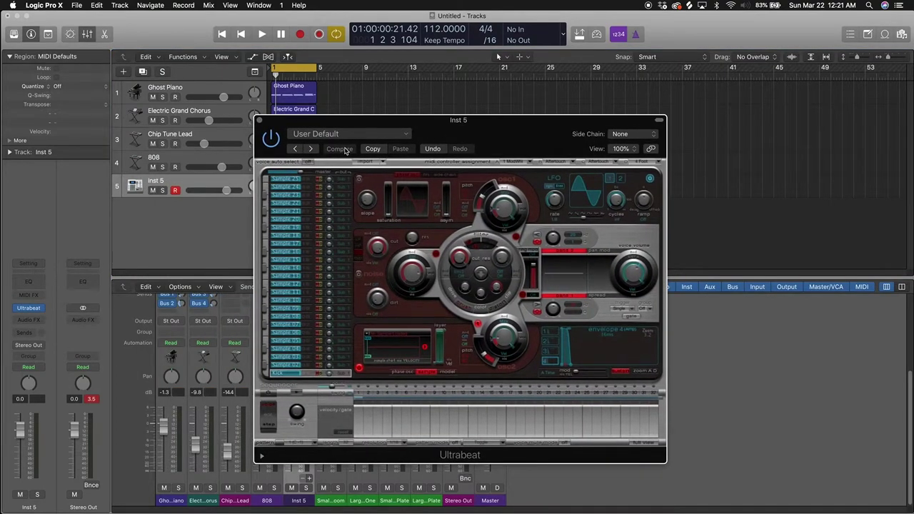
pyautogui.moveTo(528, 128); pyautogui.dragTo(480, 129)
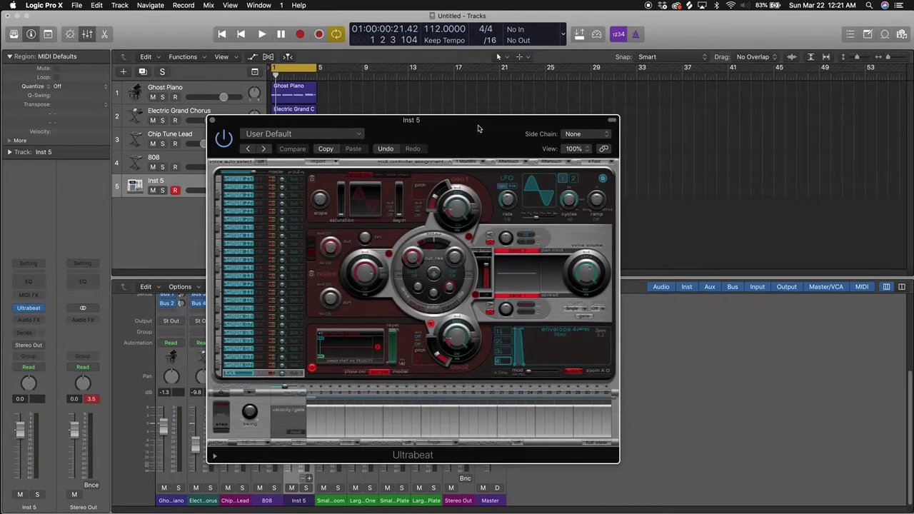
pyautogui.click(284, 134)
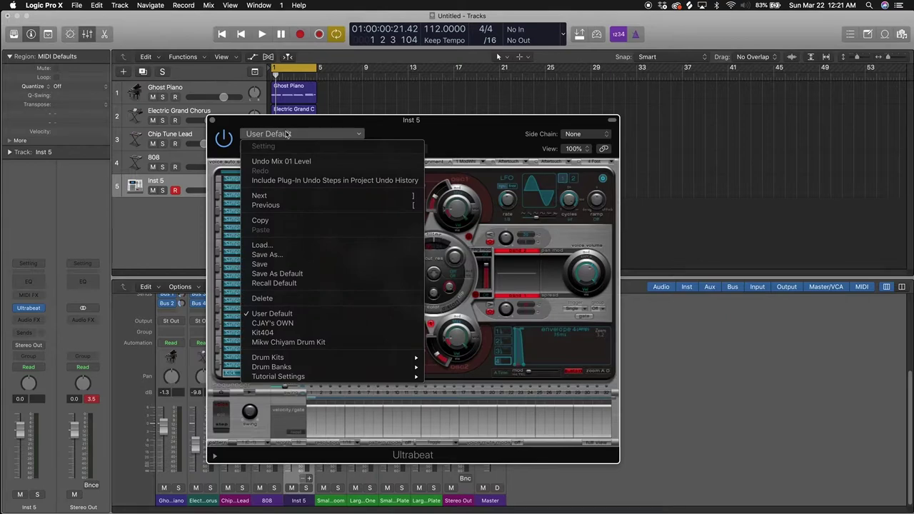
pyautogui.moveTo(290, 357)
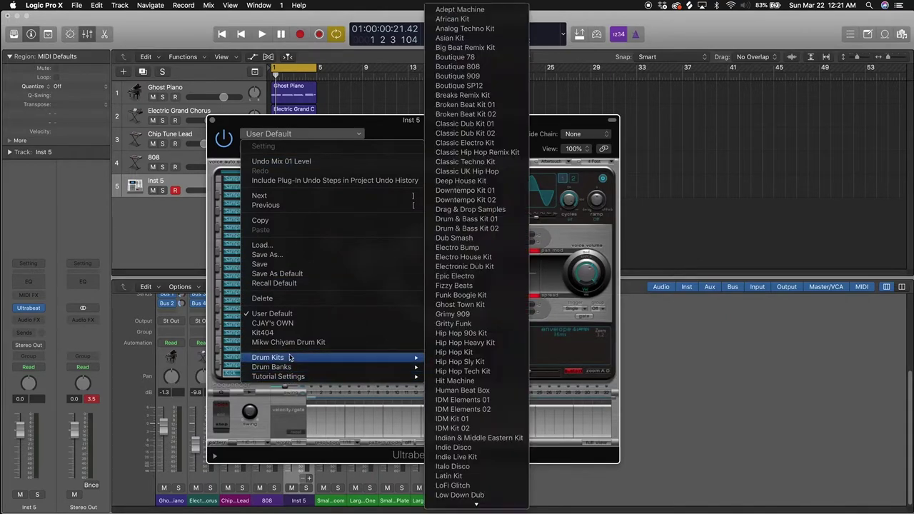
pyautogui.click(475, 209)
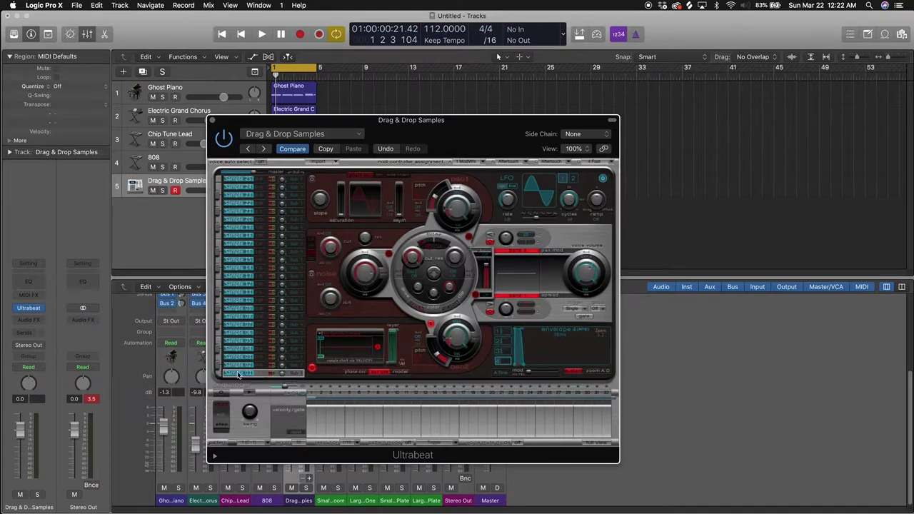
pyautogui.click(901, 34)
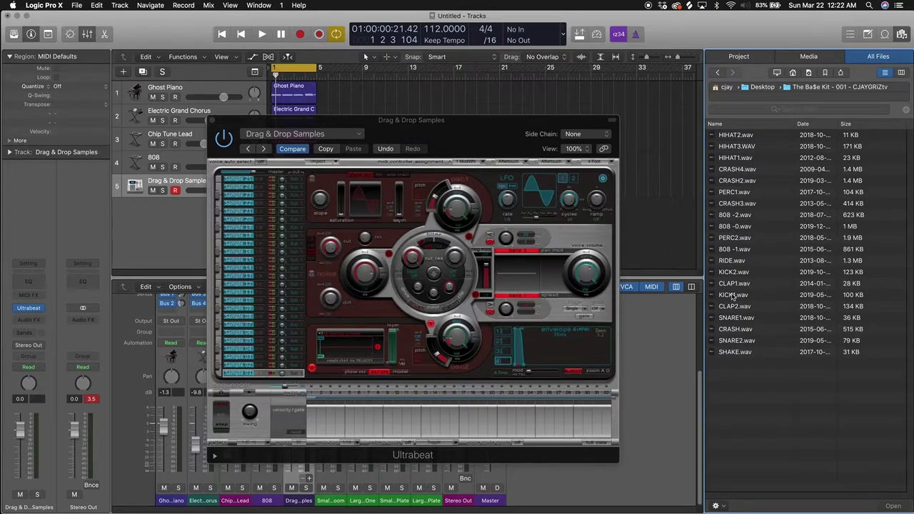
# Step: Audition the kick, clap, hi-hat and 808 samples, adding SNARE2.wav to the project
pyautogui.click(733, 297)
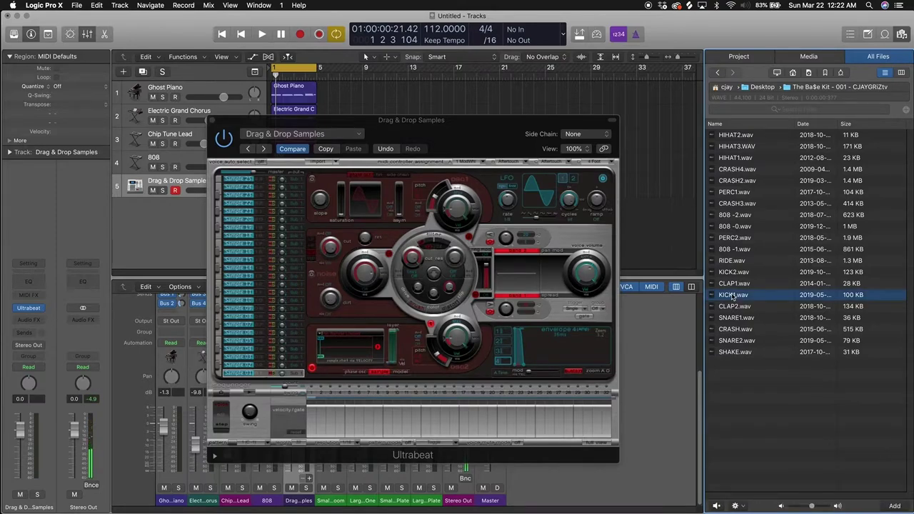
pyautogui.click(733, 285)
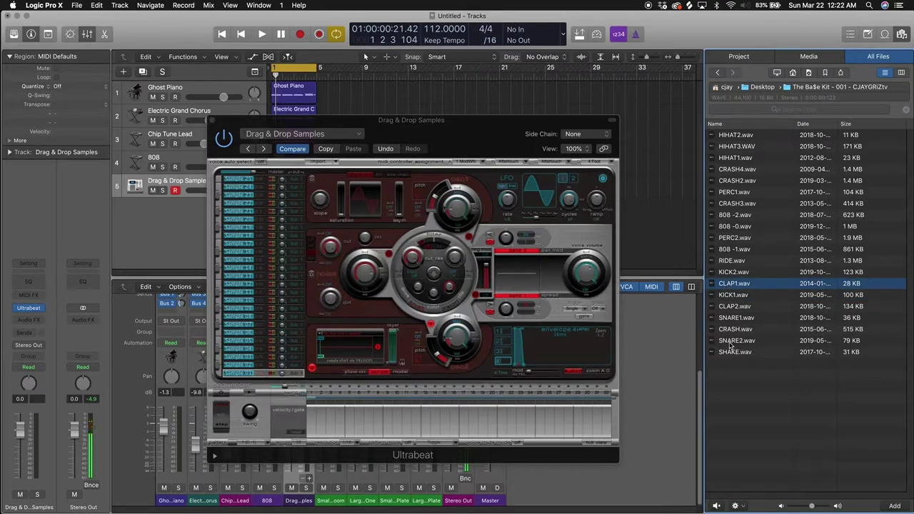
pyautogui.doubleClick(730, 342)
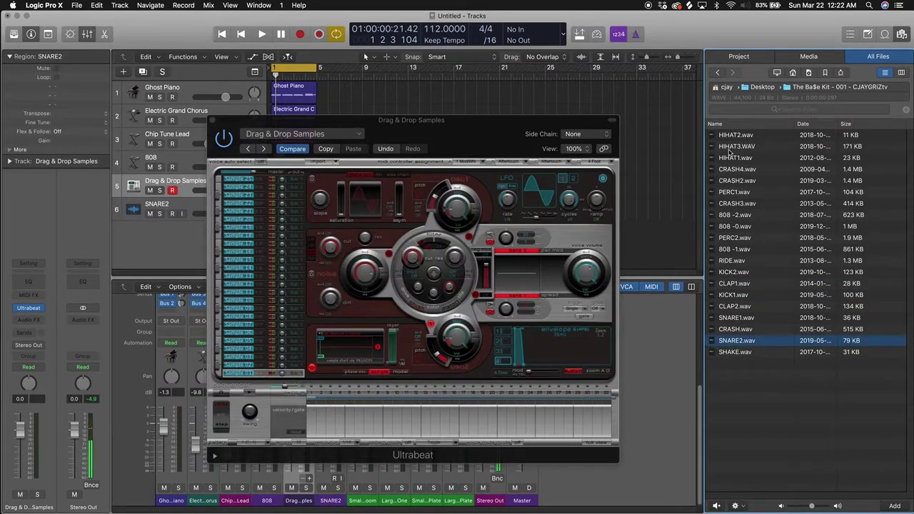
pyautogui.click(729, 157)
pyautogui.click(736, 147)
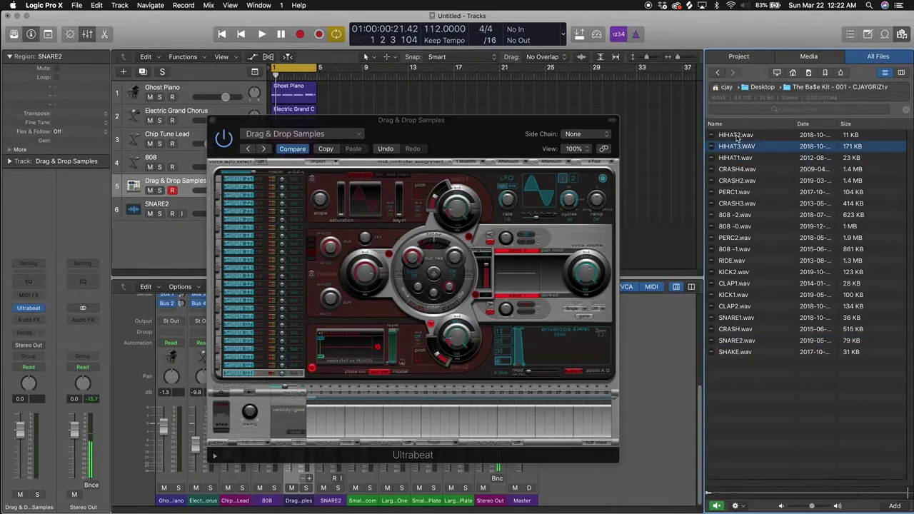
pyautogui.click(737, 137)
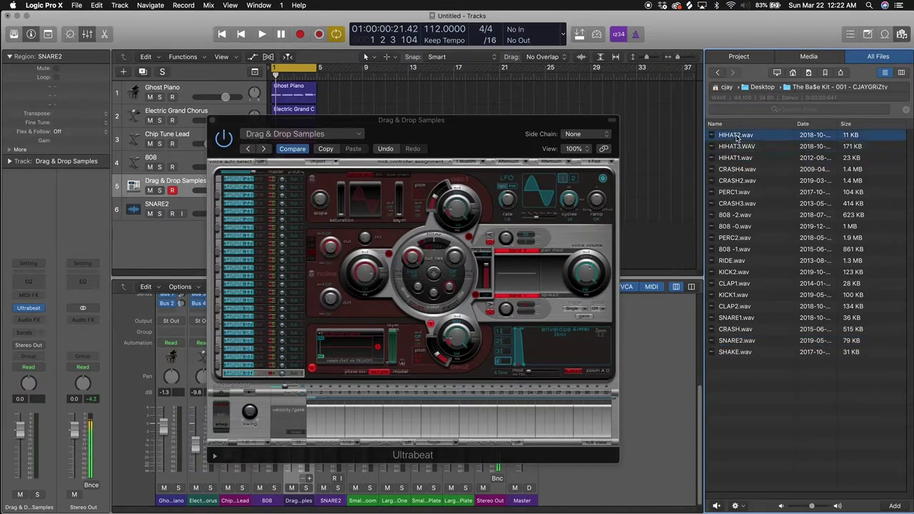
pyautogui.click(740, 215)
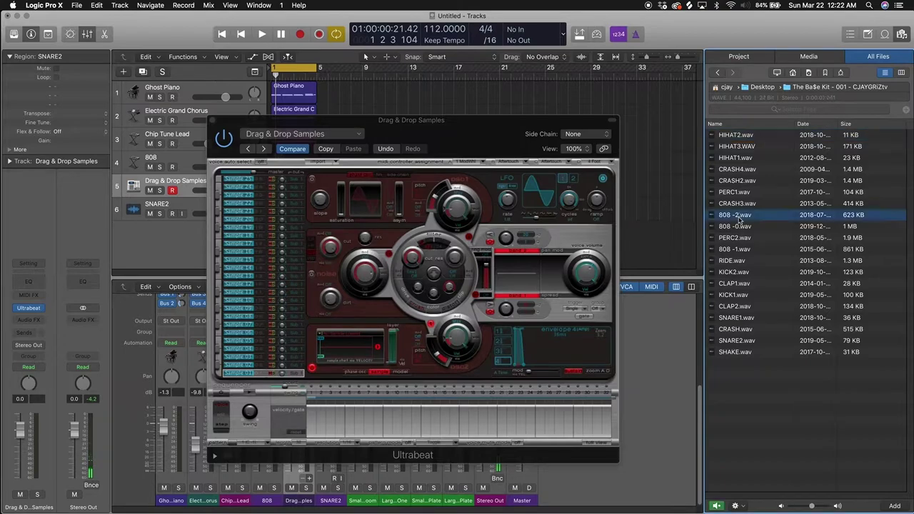
pyautogui.click(738, 227)
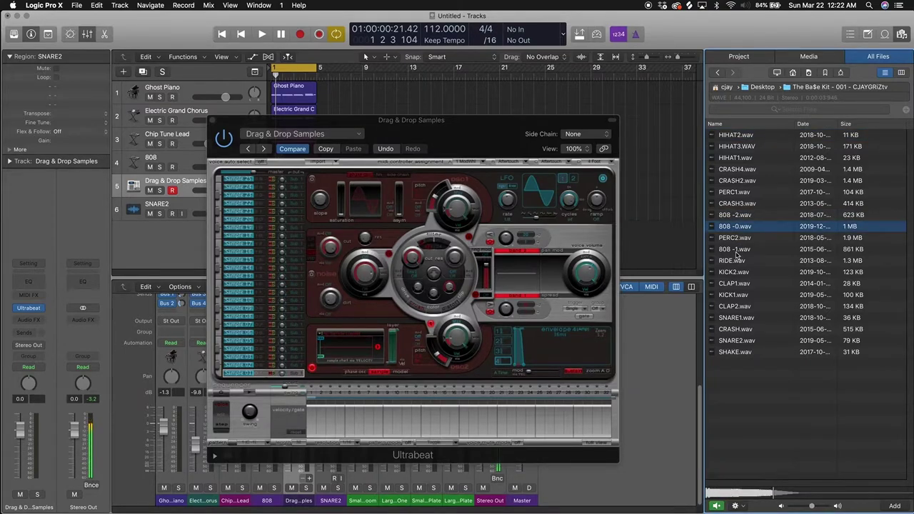
pyautogui.click(737, 250)
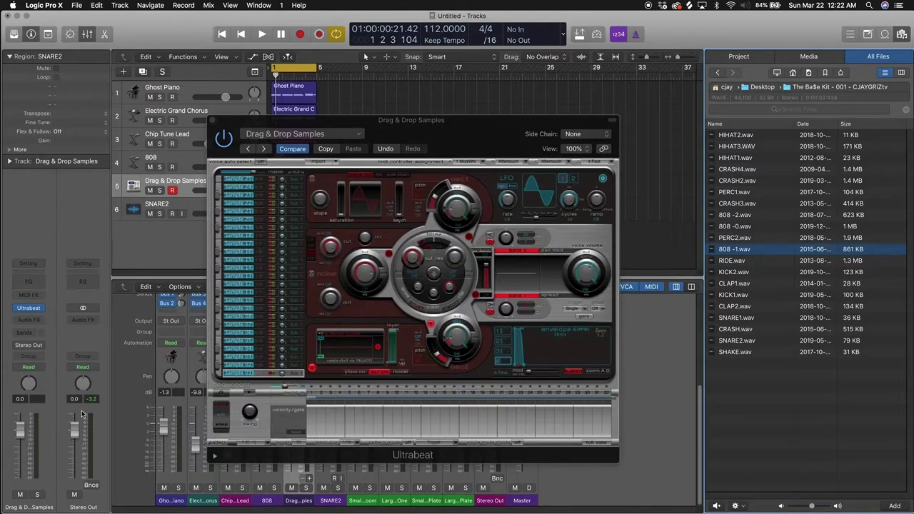
# Step: Drag KICK2.wav and CLAP1.wav into Ultrabeat's Sample 1 and Sample 2 sounds
pyautogui.click(223, 375)
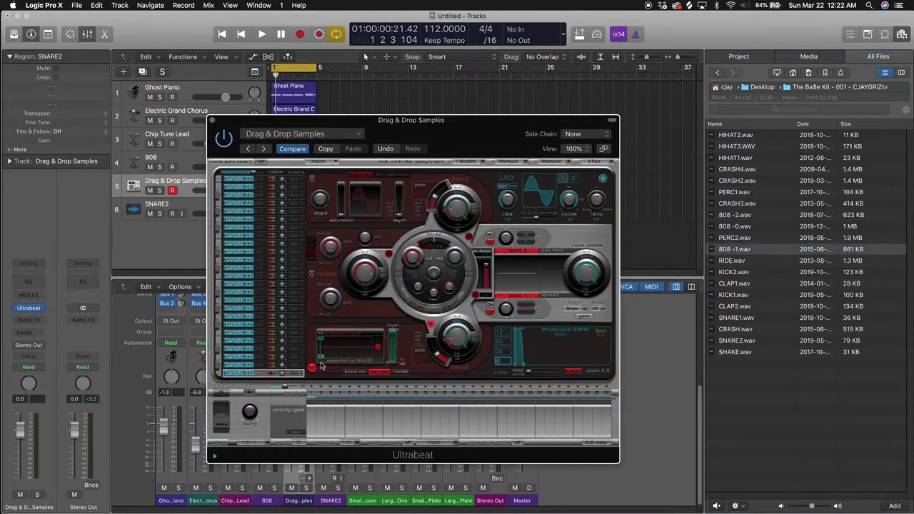
pyautogui.click(731, 297)
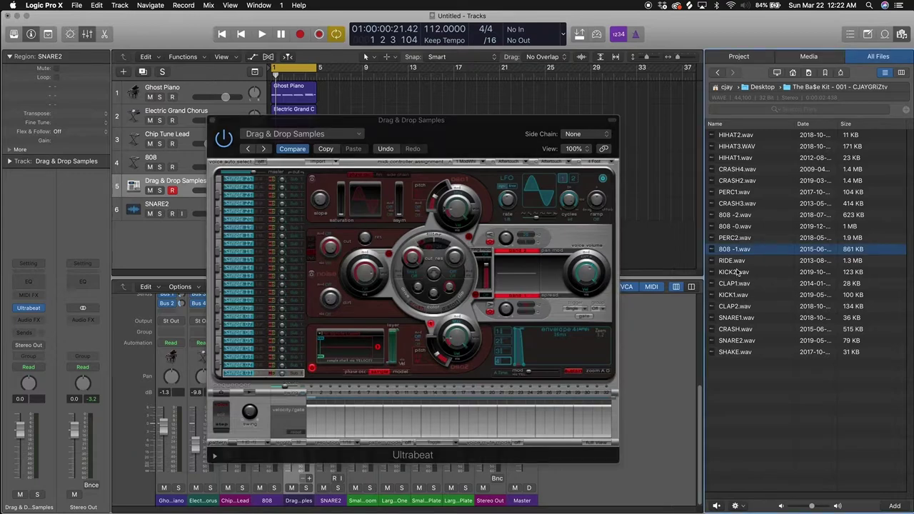
pyautogui.moveTo(735, 272); pyautogui.dragTo(350, 346)
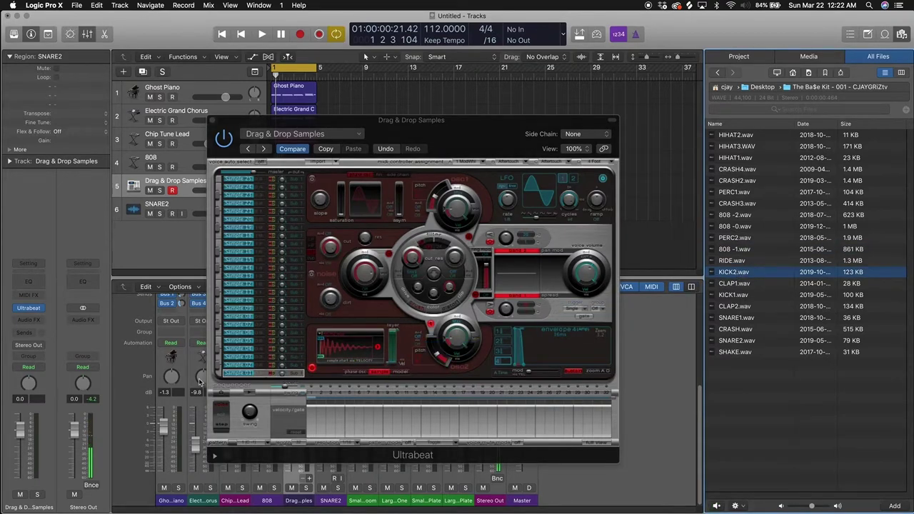
pyautogui.click(251, 375)
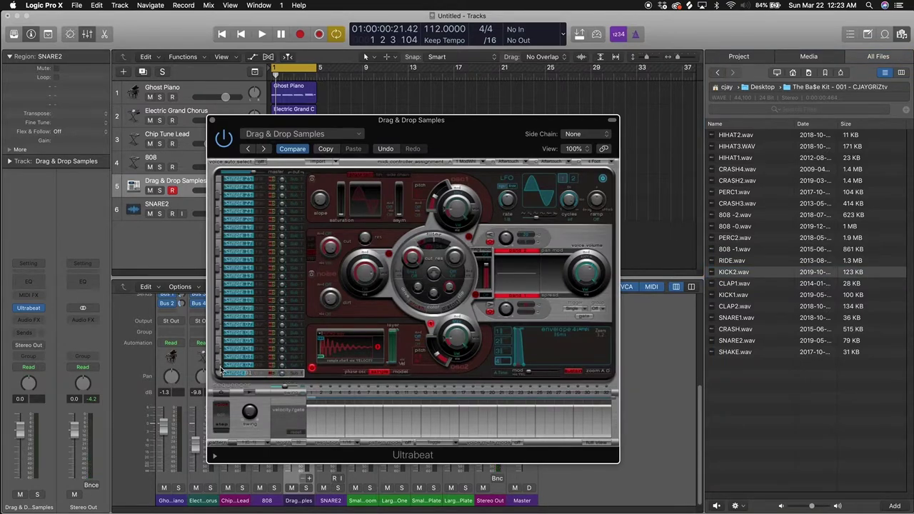
pyautogui.click(244, 357)
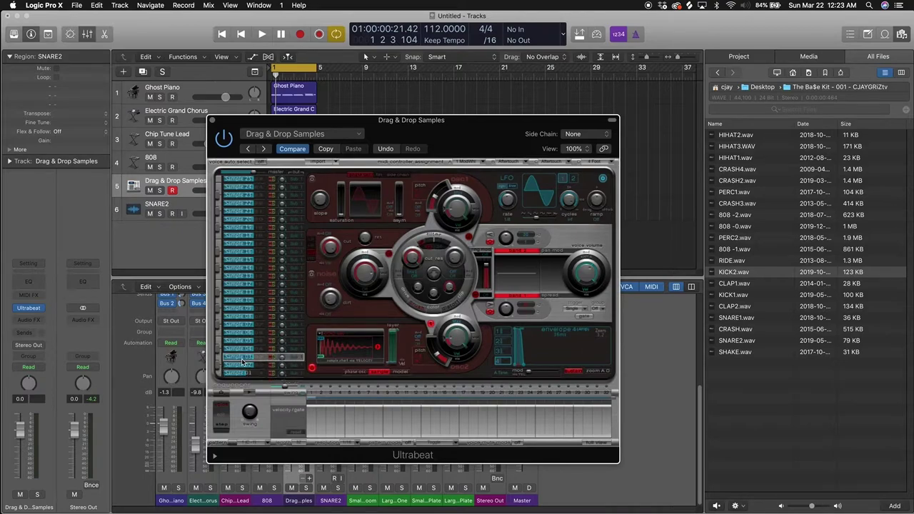
pyautogui.click(735, 306)
pyautogui.moveTo(736, 284); pyautogui.dragTo(341, 357)
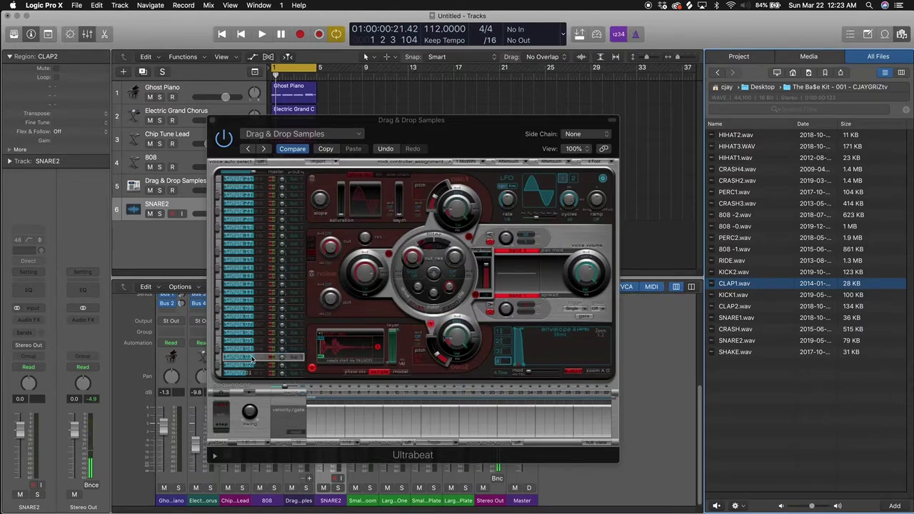
pyautogui.click(251, 361)
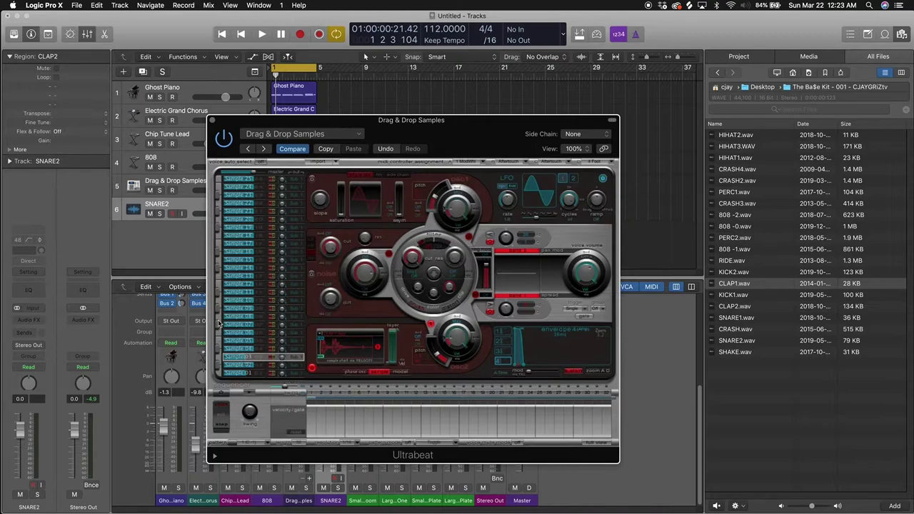
# Step: Delete the SNARE2 region and its track
pyautogui.click(167, 184)
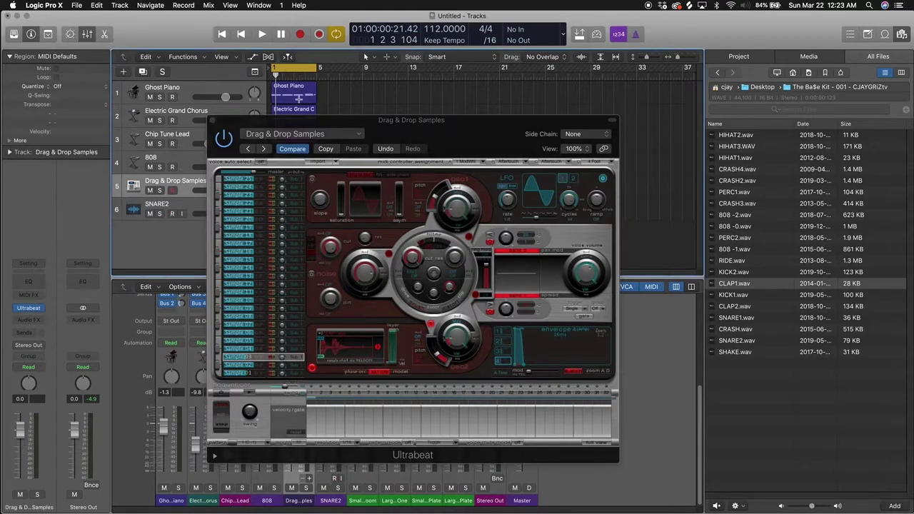
pyautogui.moveTo(291, 124); pyautogui.dragTo(481, 127)
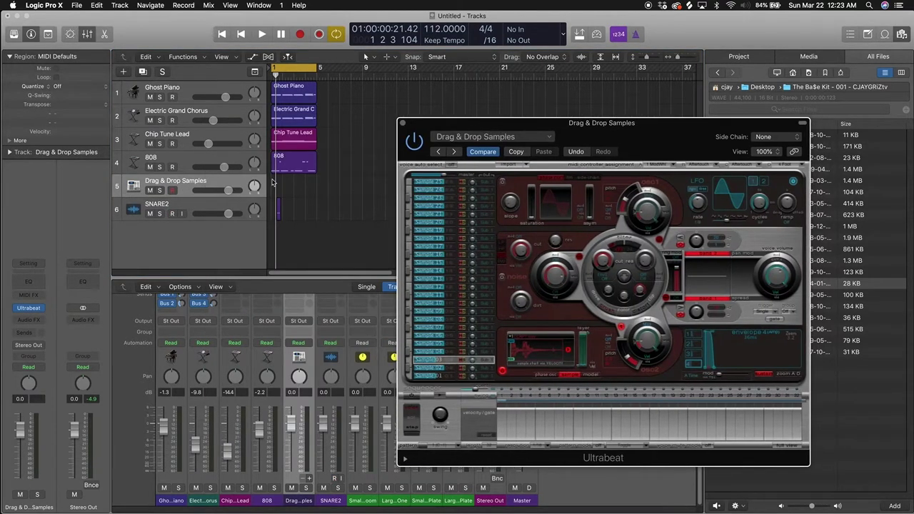
pyautogui.click(205, 205)
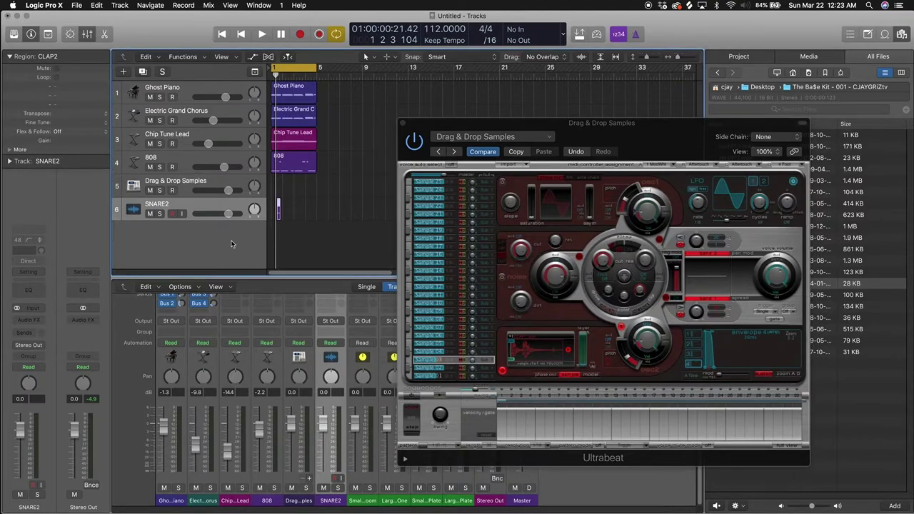
pyautogui.press('BackSpace')
pyautogui.press('super+BackSpace')
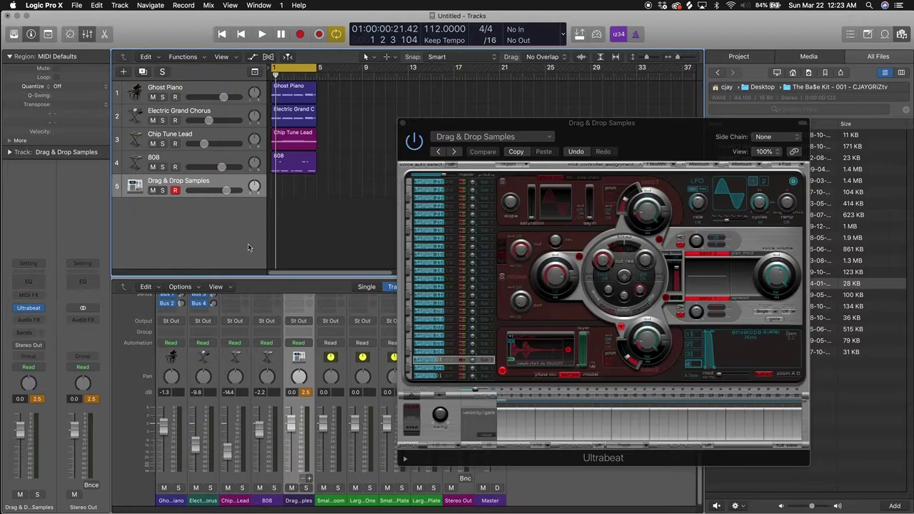
# Step: Rename Ultrabeat's Sample 01 sound to Kick and Sample 03 to Clap
pyautogui.click(430, 377)
pyautogui.doubleClick(429, 377)
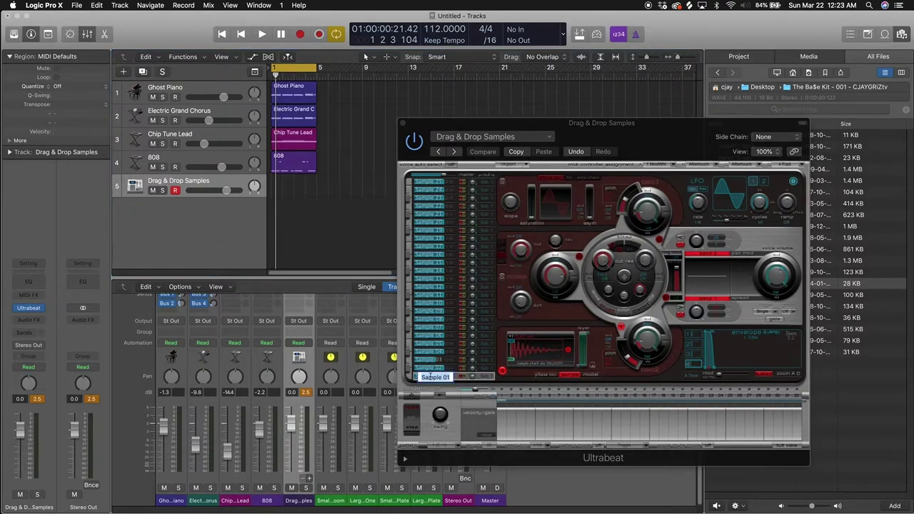
pyautogui.write('Kick')
pyautogui.press('Return')
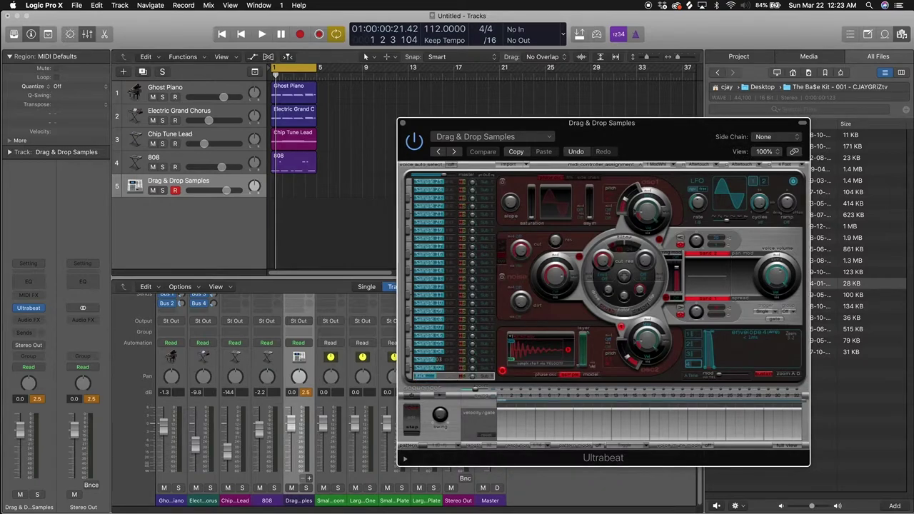
pyautogui.click(431, 361)
pyautogui.doubleClick(431, 361)
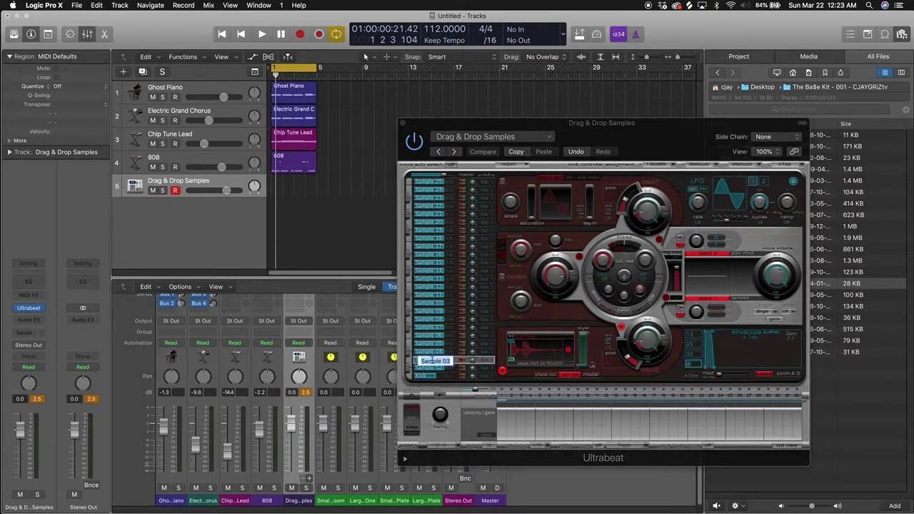
pyautogui.write('Clap')
pyautogui.press('Return')
# Step: Audition the Kick and Clap sounds from their pads
pyautogui.click(429, 376)
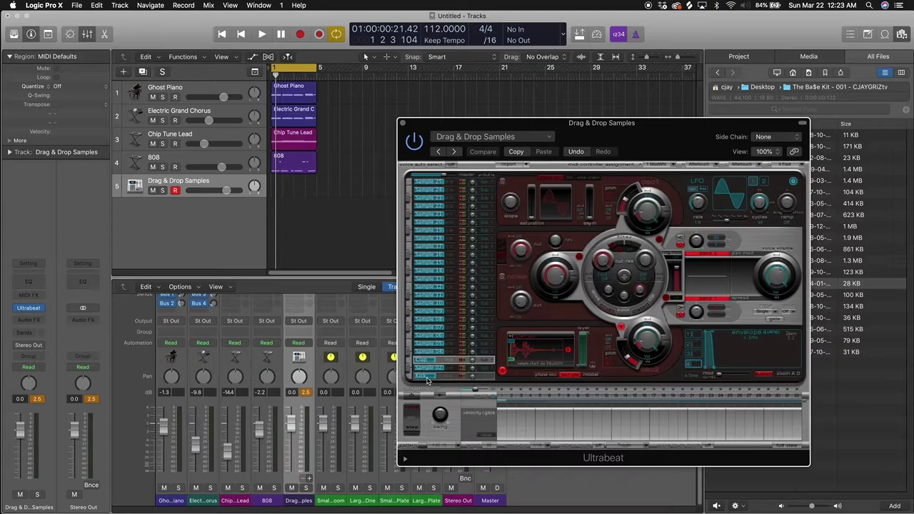
pyautogui.click(432, 360)
pyautogui.click(427, 378)
pyautogui.click(428, 360)
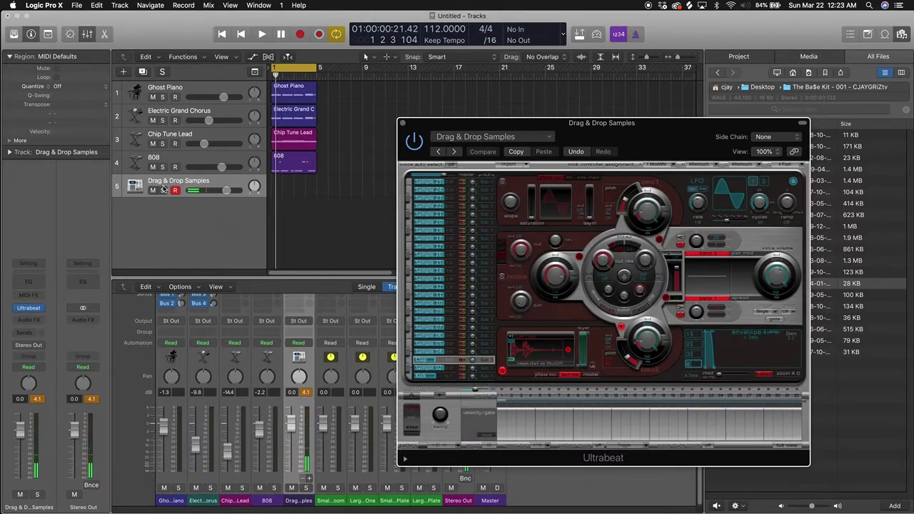
# Step: Add an Aux 5 output channel and route the Clap sound to its own Sub Group output
pyautogui.click(310, 479)
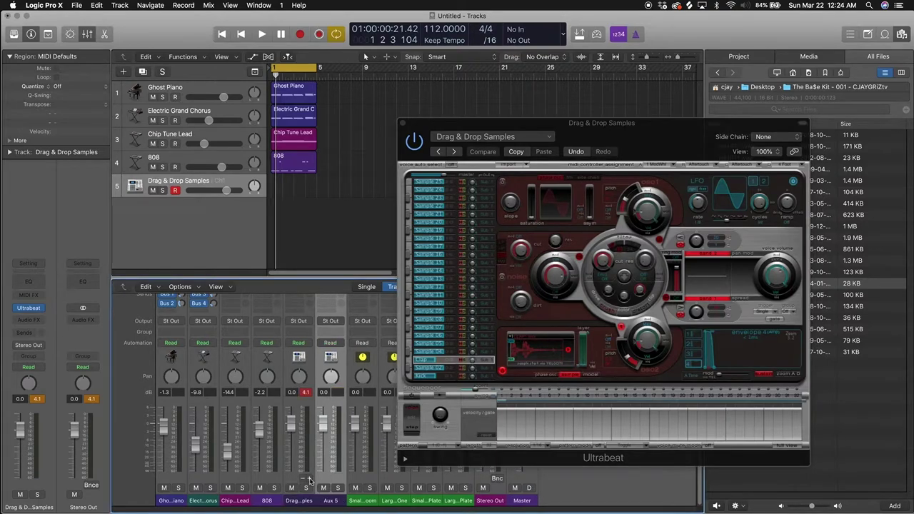
pyautogui.click(443, 362)
pyautogui.click(422, 364)
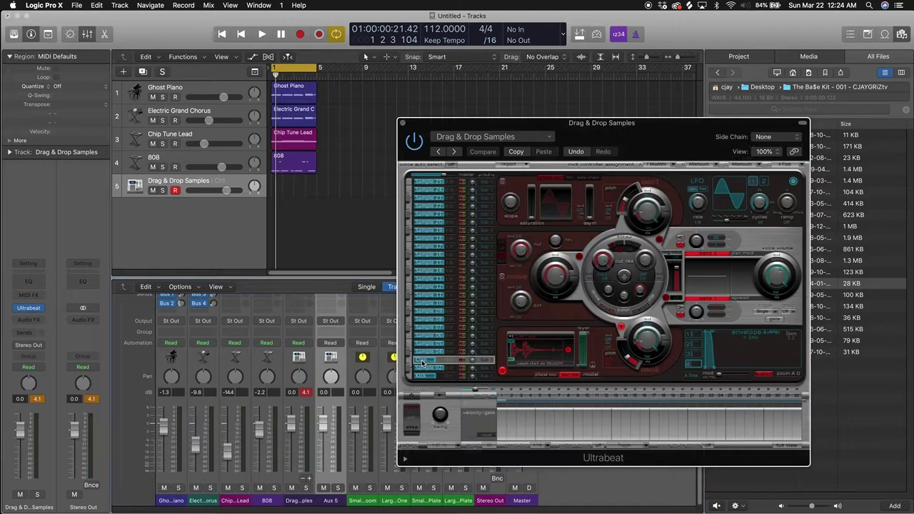
pyautogui.click(487, 363)
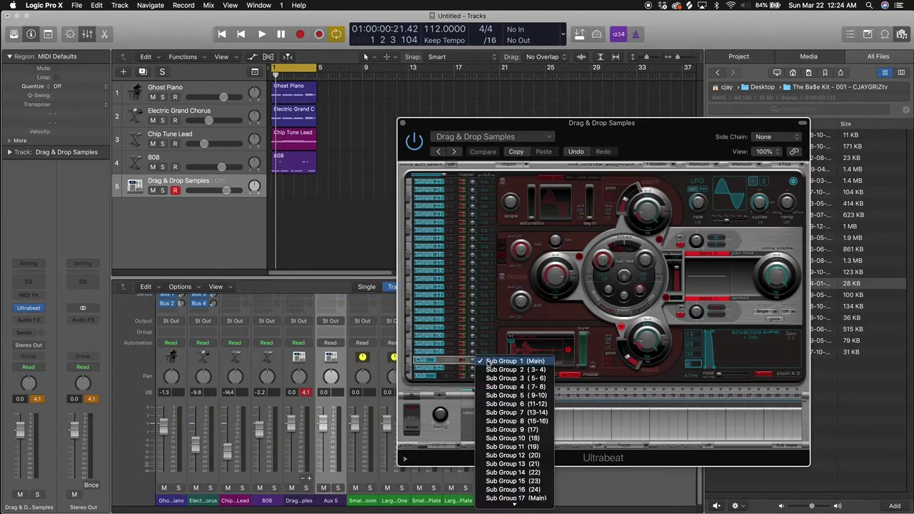
pyautogui.click(490, 359)
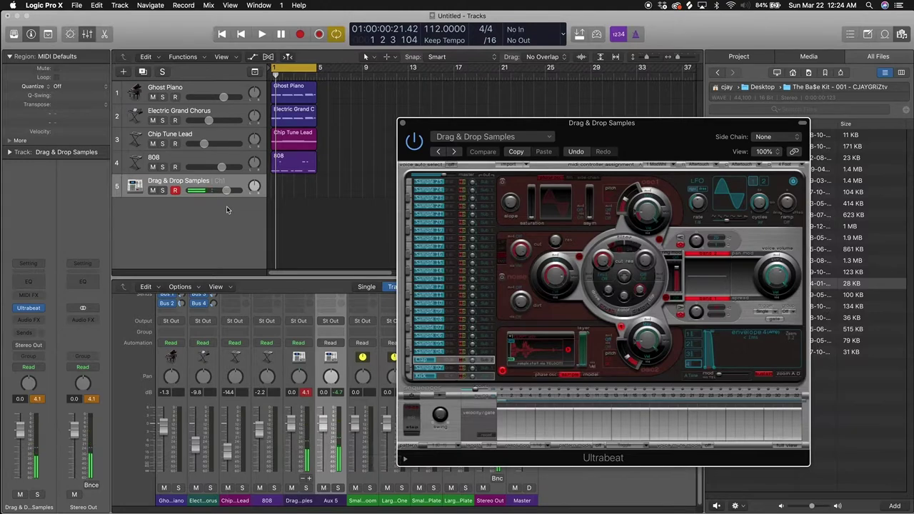
# Step: Add a track for the Aux 5 channel and rename the Drag & Drop Samples channel Kick
pyautogui.rightClick(329, 452)
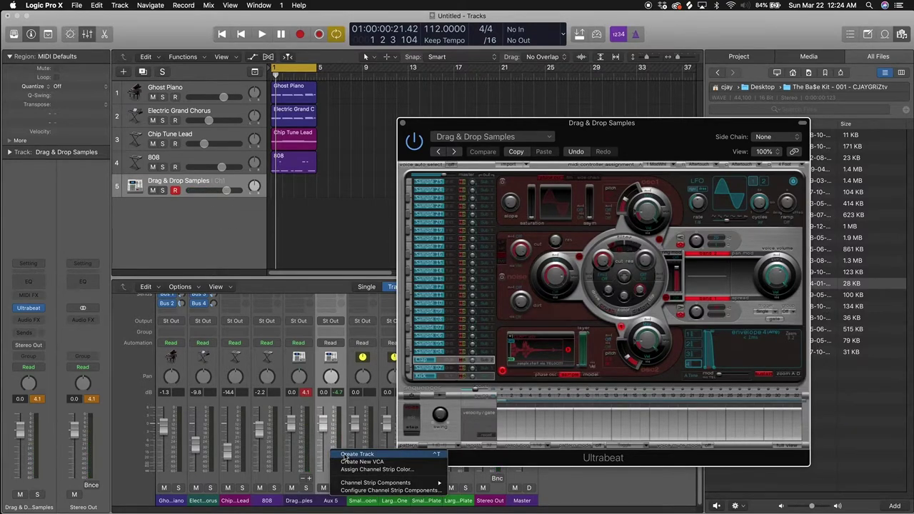
pyautogui.click(345, 455)
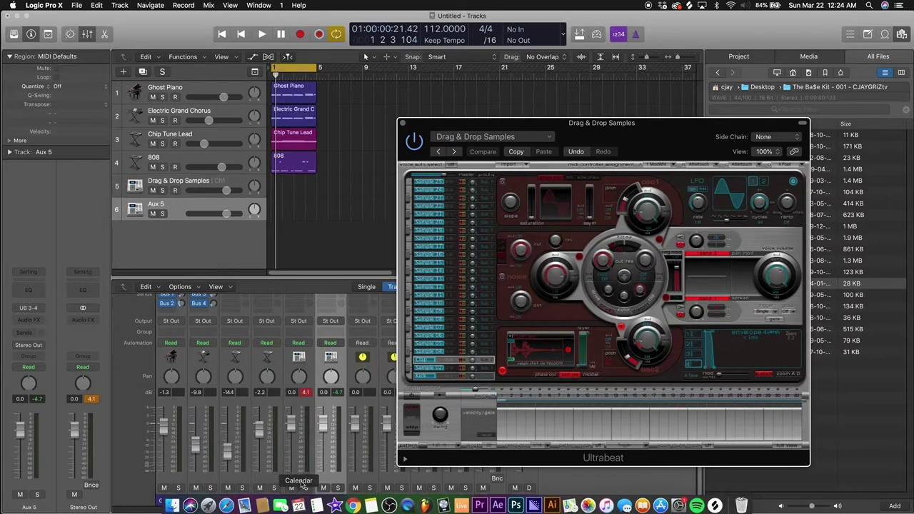
pyautogui.click(299, 500)
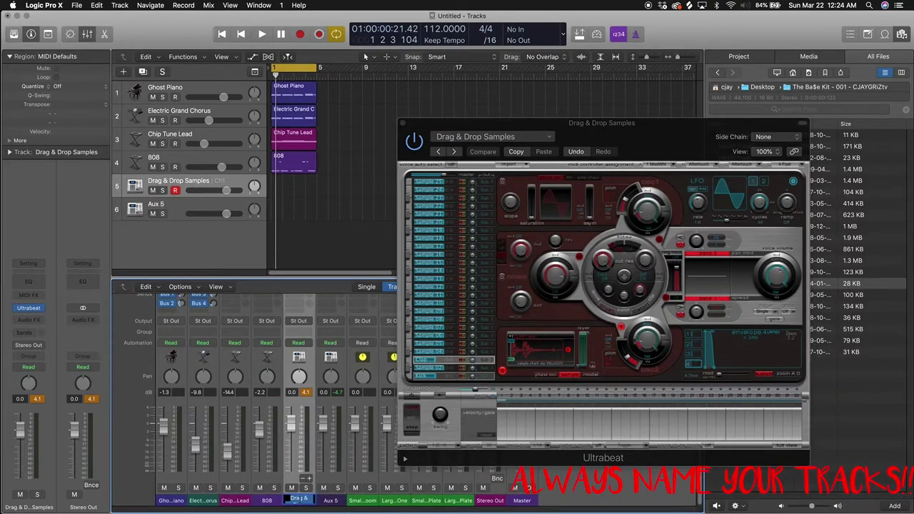
pyautogui.doubleClick(298, 498)
pyautogui.write('Kick')
pyautogui.press('Return')
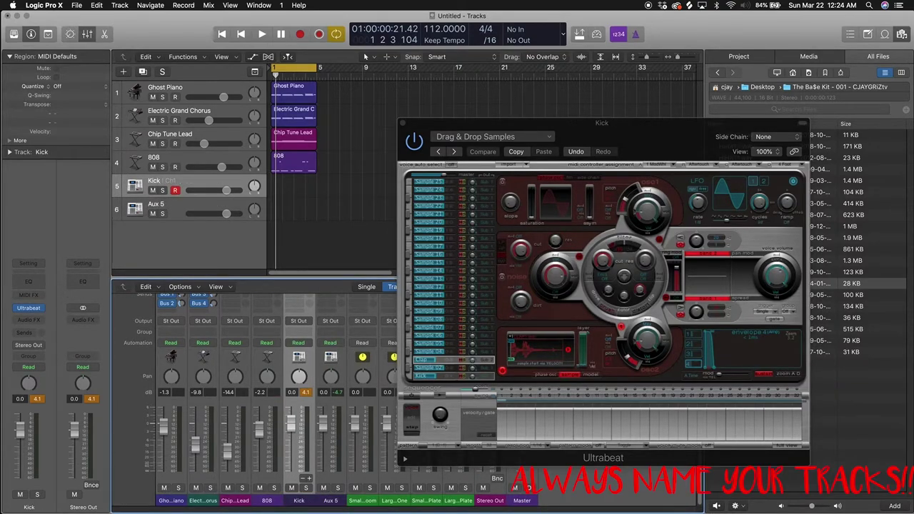
# Step: Name the Aux 5 channel Clap and record a clap pattern with count-in
pyautogui.doubleClick(330, 500)
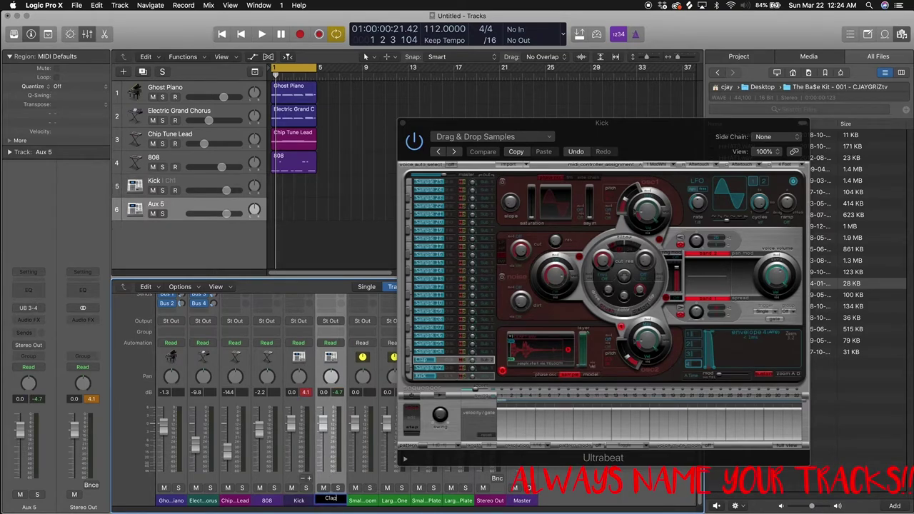
pyautogui.write('Clap')
pyautogui.press('Return')
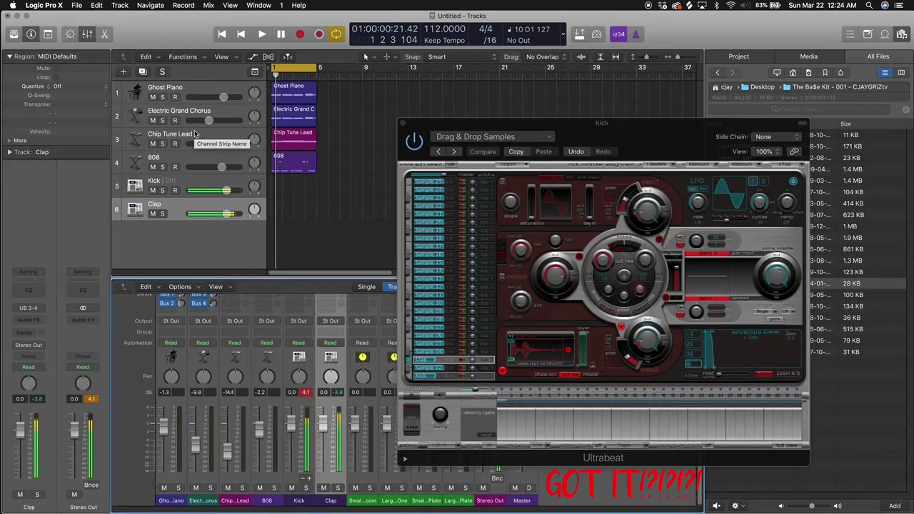
pyautogui.press('r')
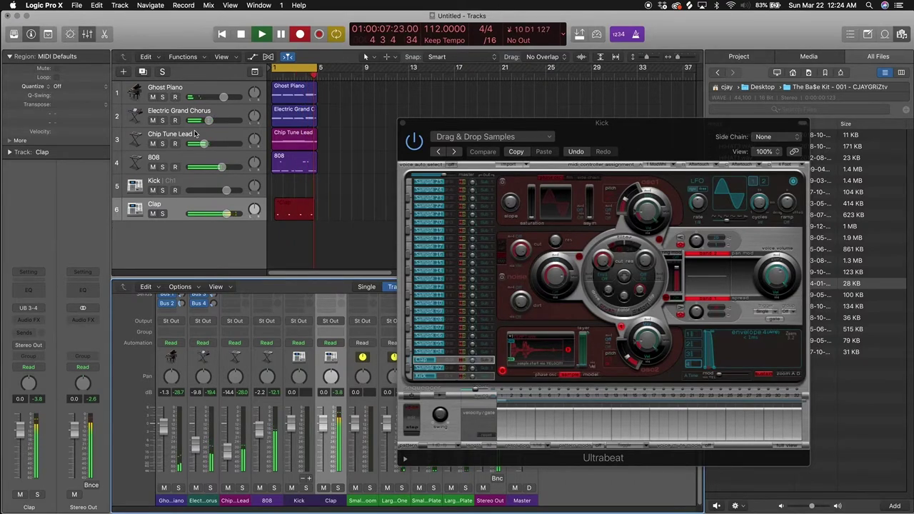
pyautogui.press('space')
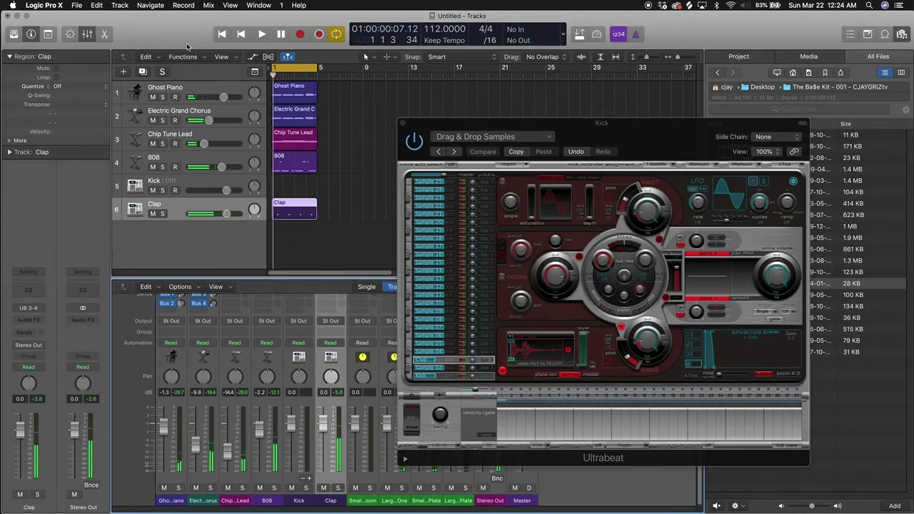
# Step: Open the Clap region in the editor and quantize all its C#1 notes
pyautogui.doubleClick(301, 209)
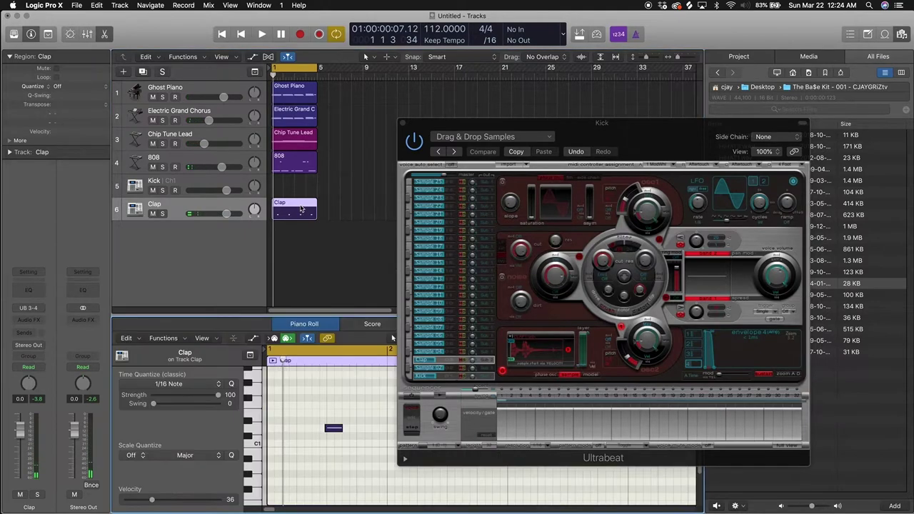
pyautogui.click(402, 123)
pyautogui.click(258, 431)
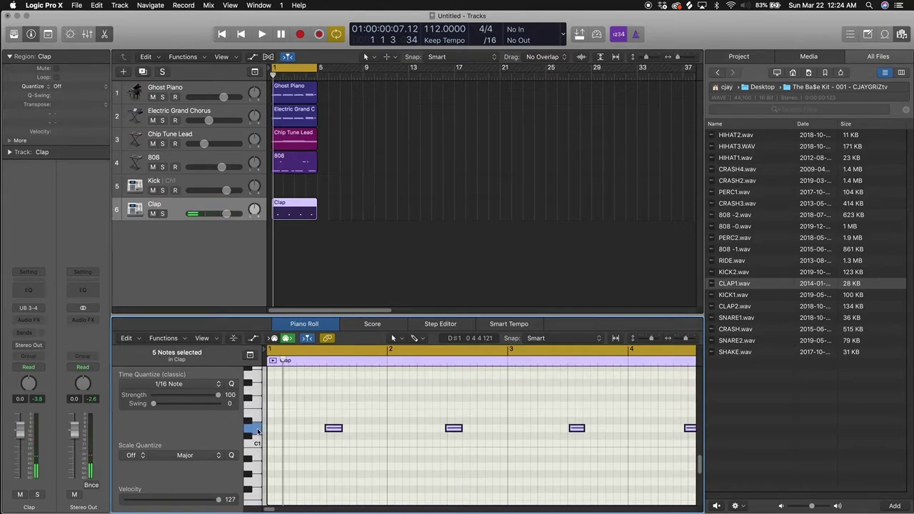
pyautogui.press('q')
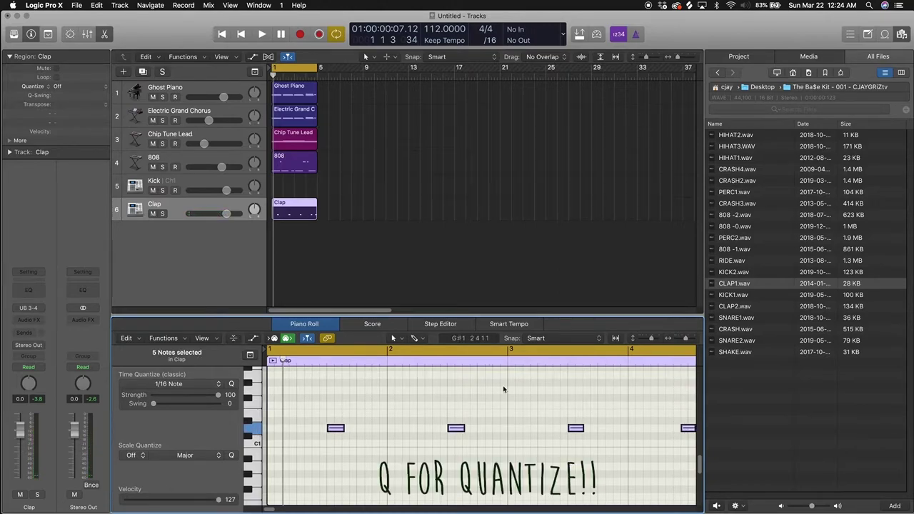
# Step: Shift the last two Clap notes to just before bar 5 and play the pattern back
pyautogui.click(901, 35)
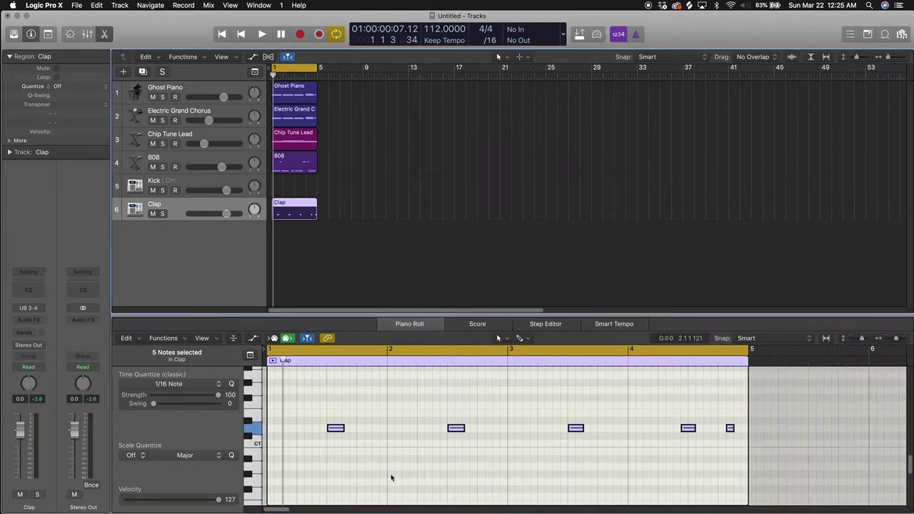
pyautogui.moveTo(684, 431); pyautogui.dragTo(694, 434)
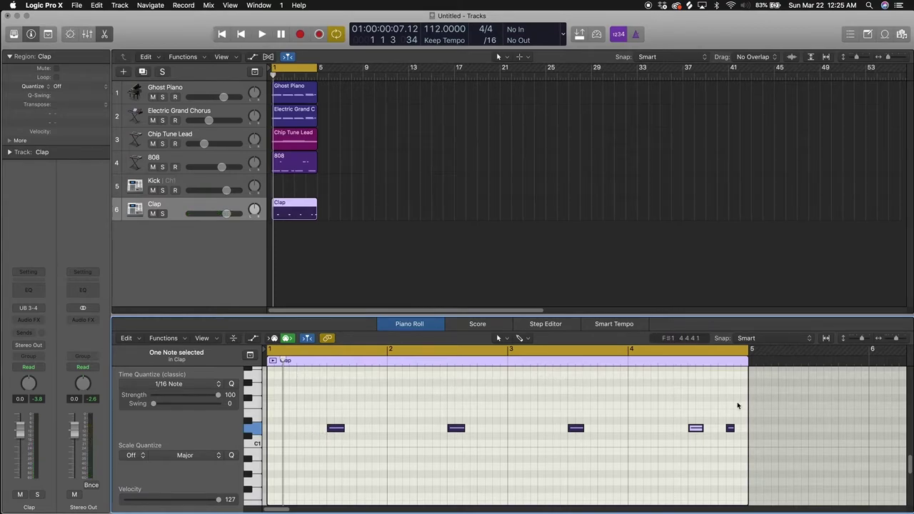
pyautogui.moveTo(731, 431)
pyautogui.mouseDown()
pyautogui.moveTo(724, 427)
pyautogui.moveTo(739, 429)
pyautogui.mouseUp()
pyautogui.click(719, 420)
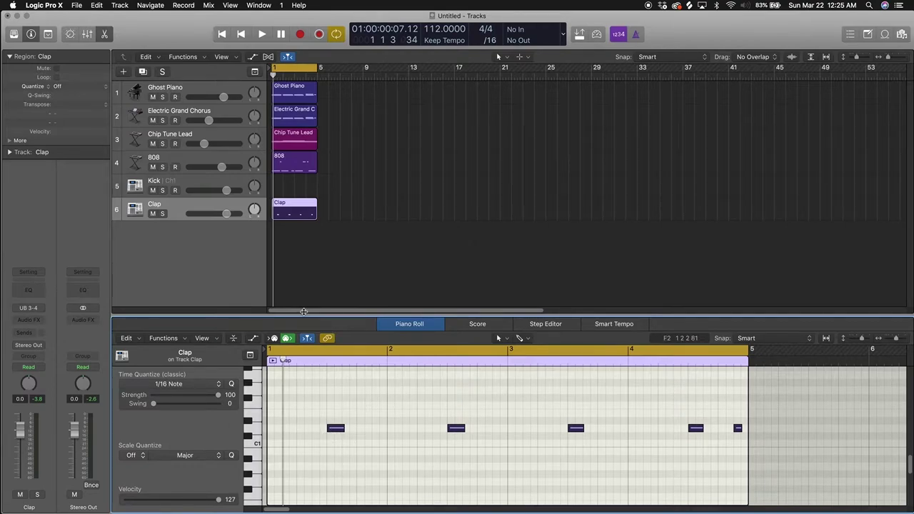
pyautogui.press('space')
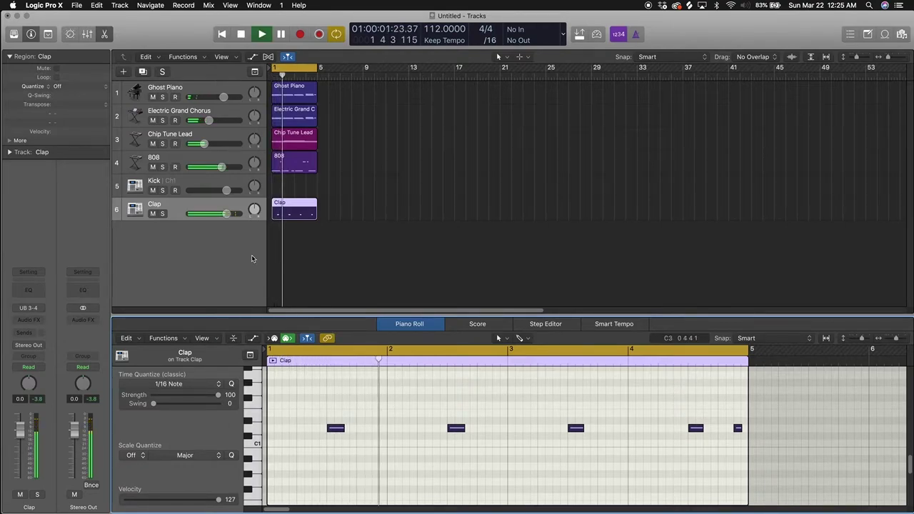
pyautogui.press('space')
pyautogui.click(162, 184)
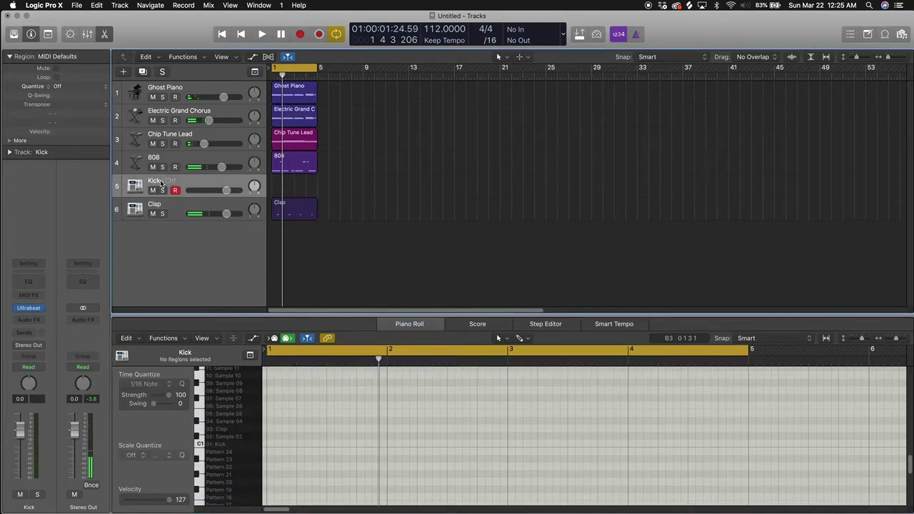
# Step: Record a kick pattern on the Kick track and reopen its Ultrabeat window
pyautogui.press('r')
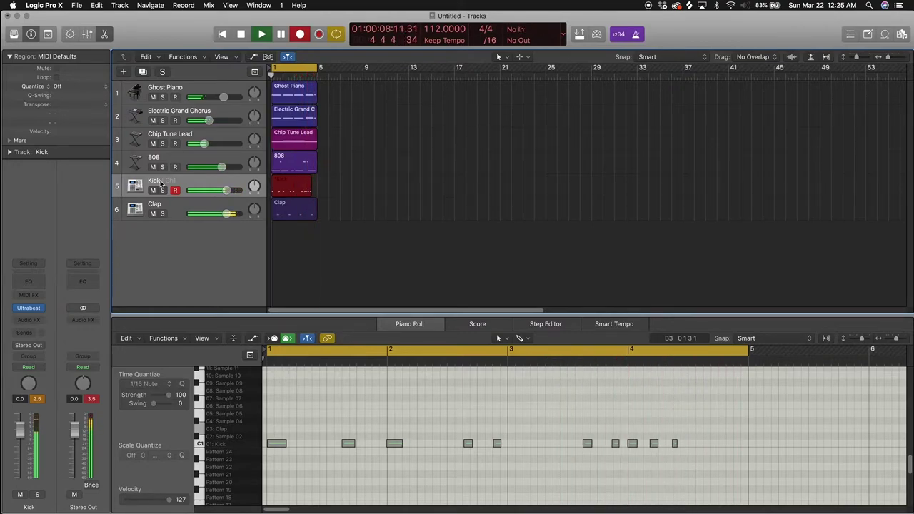
pyautogui.press('space')
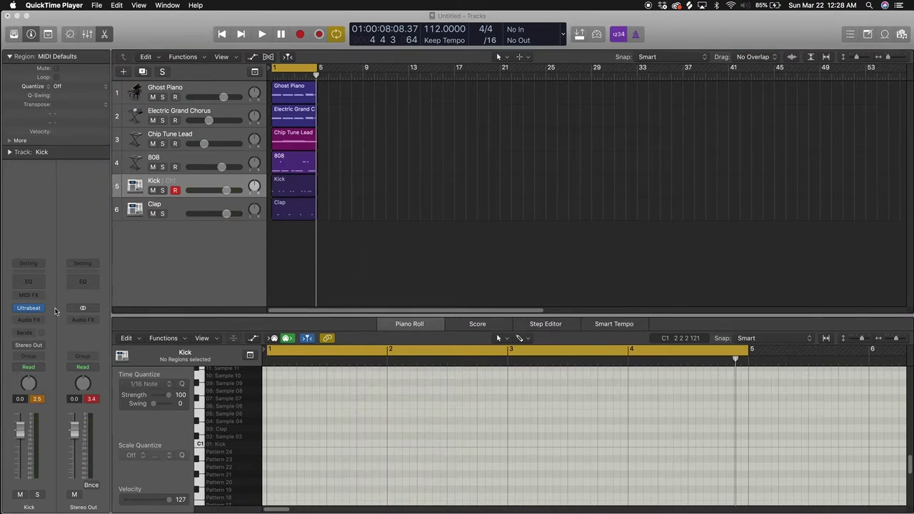
pyautogui.click(189, 257)
pyautogui.moveTo(37, 309)
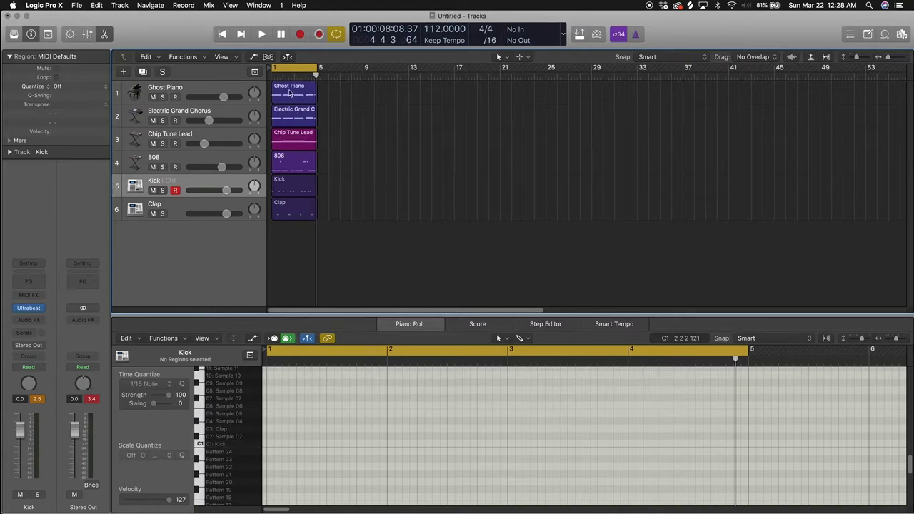
pyautogui.press('v')
pyautogui.click(428, 328)
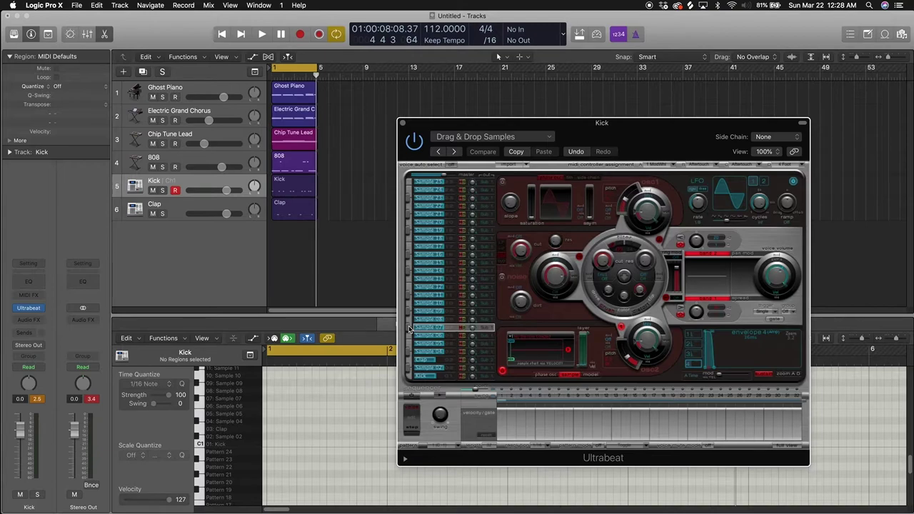
# Step: Rename the unused Ultrabeat voice to Hihat
pyautogui.doubleClick(428, 328)
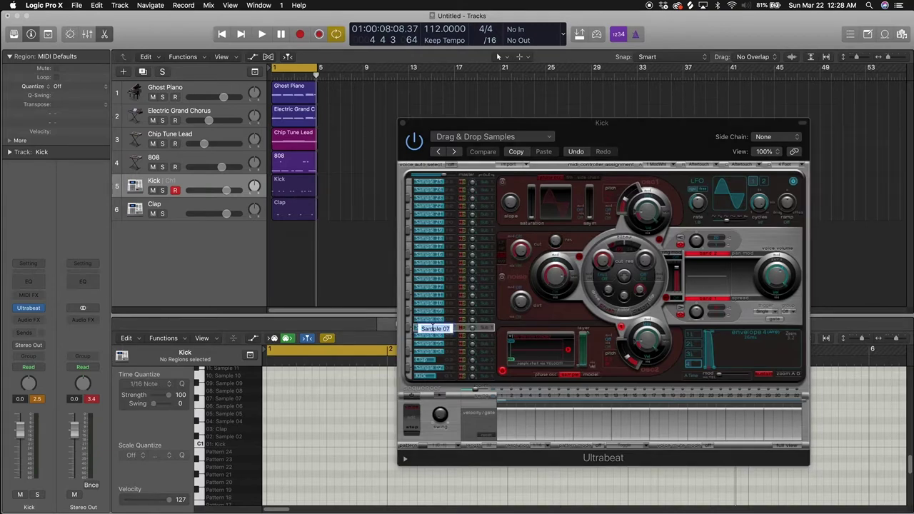
pyautogui.write('J')
pyautogui.press('BackSpace')
pyautogui.press('BackSpace')
pyautogui.press('Return')
# Step: Load HIHAT3.WAV from the file browser into the Hihat voice
pyautogui.press('f')
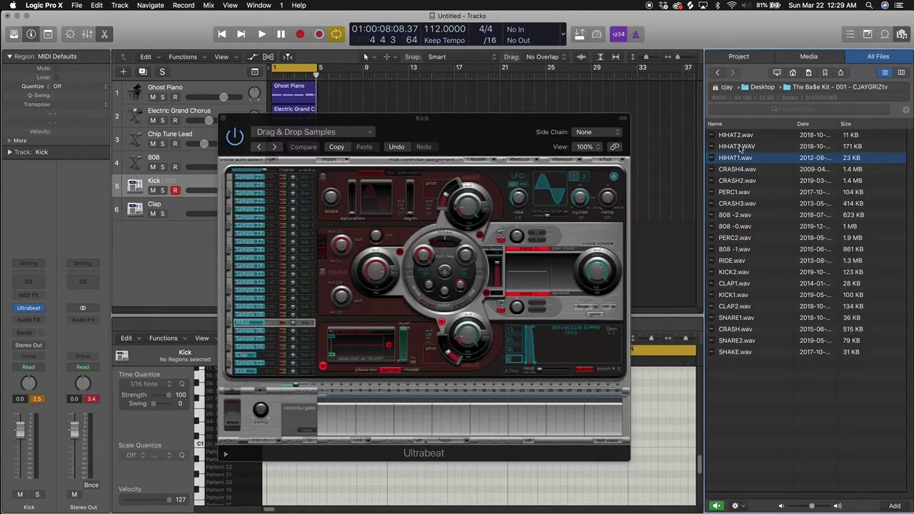
pyautogui.click(737, 147)
pyautogui.moveTo(741, 148); pyautogui.dragTo(251, 323)
pyautogui.click(262, 326)
# Step: Route the Hihat voice to Sub Group 3 and close Ultrabeat
pyautogui.click(310, 326)
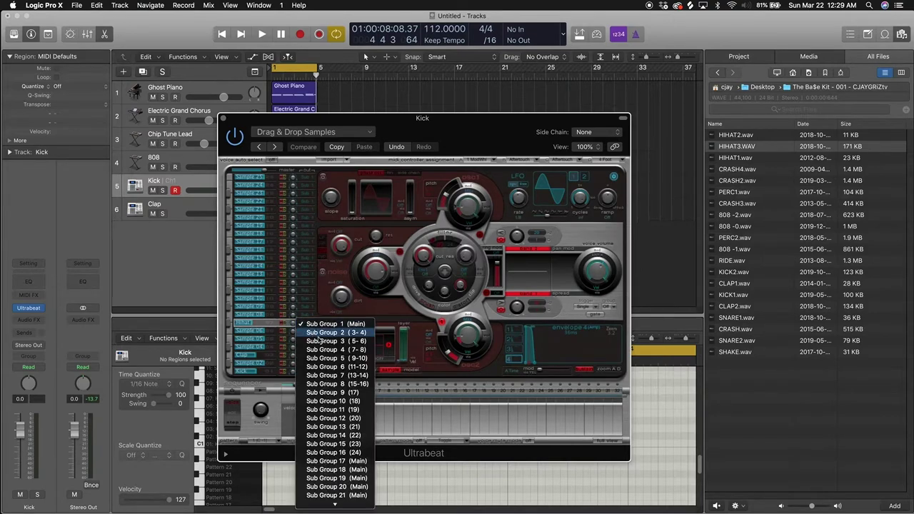
pyautogui.click(319, 340)
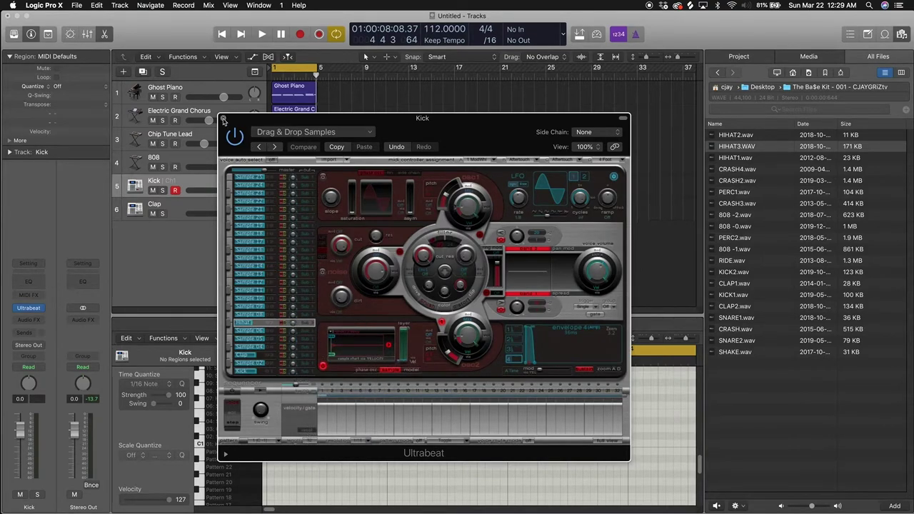
pyautogui.click(222, 118)
# Step: In the Mixer, add a new aux channel and name it Hihat
pyautogui.press('x')
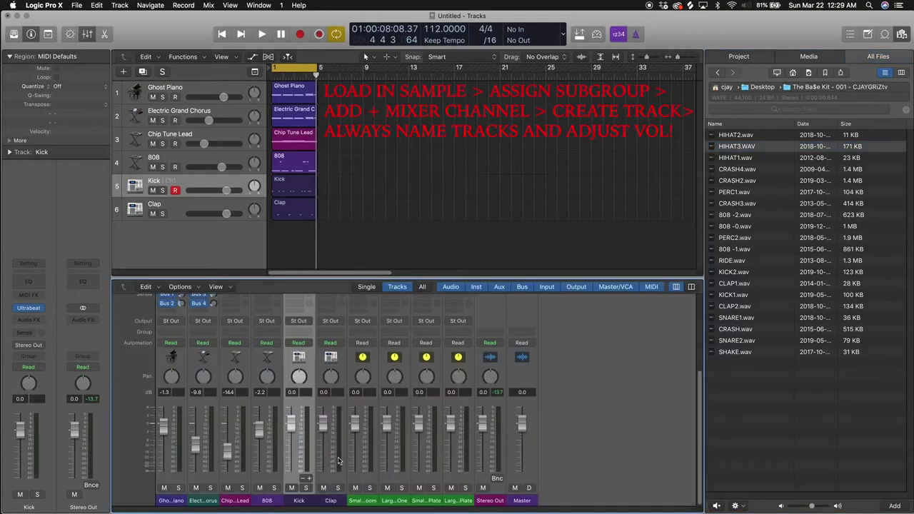
pyautogui.click(310, 481)
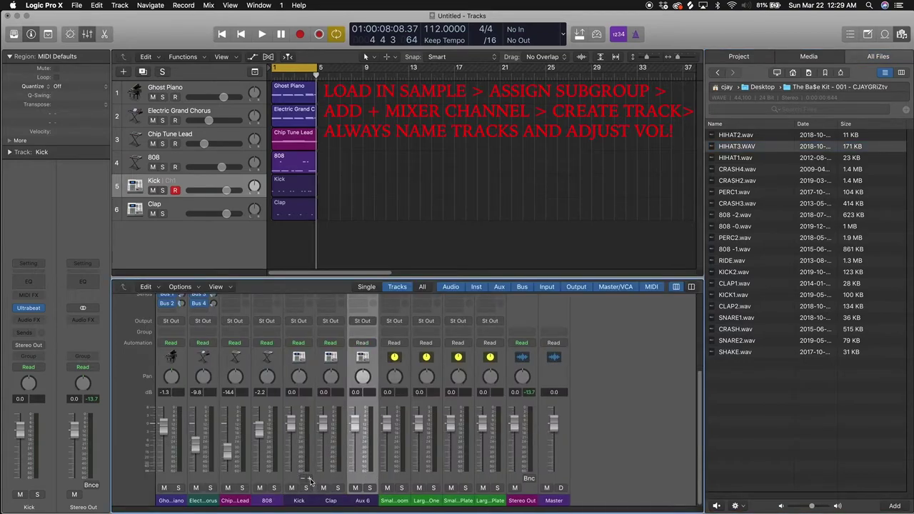
pyautogui.doubleClick(363, 500)
pyautogui.write('Hihat')
pyautogui.press('Return')
# Step: Create a track for the Hihat channel and play the project
pyautogui.rightClick(364, 441)
pyautogui.click(375, 441)
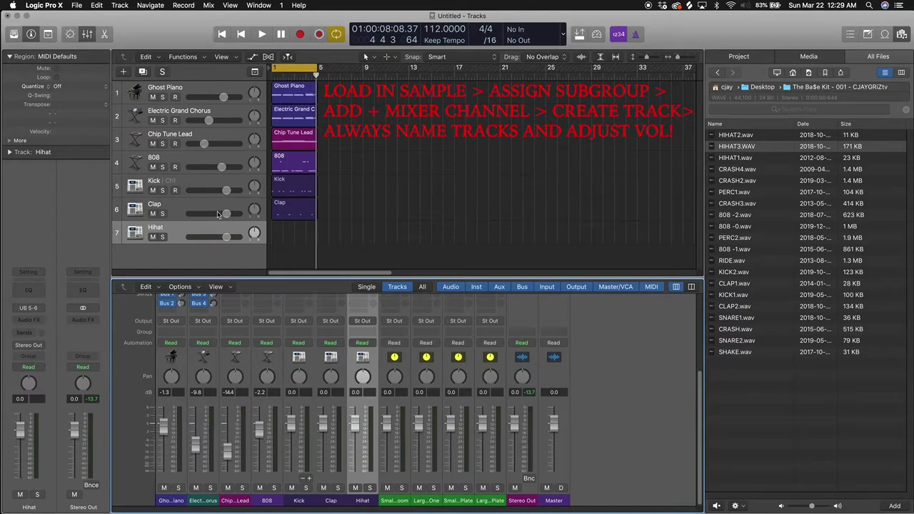
pyautogui.click(211, 254)
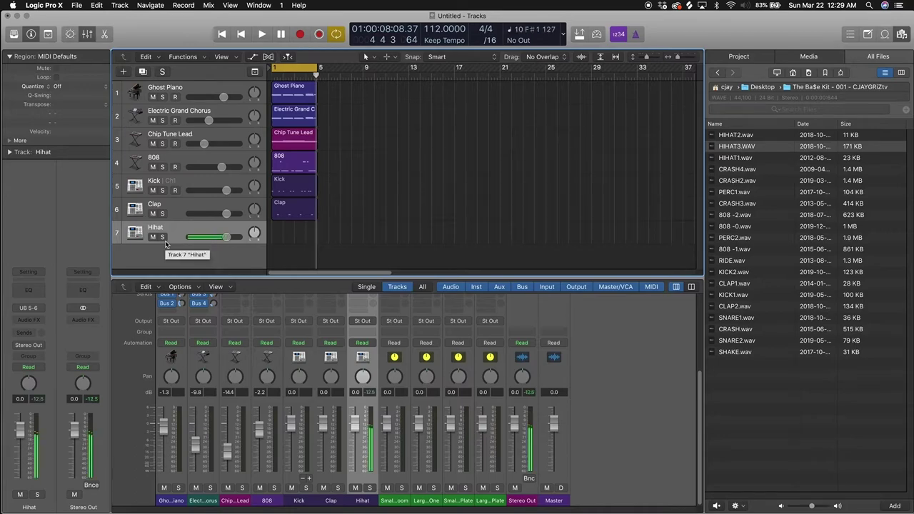
pyautogui.press('space')
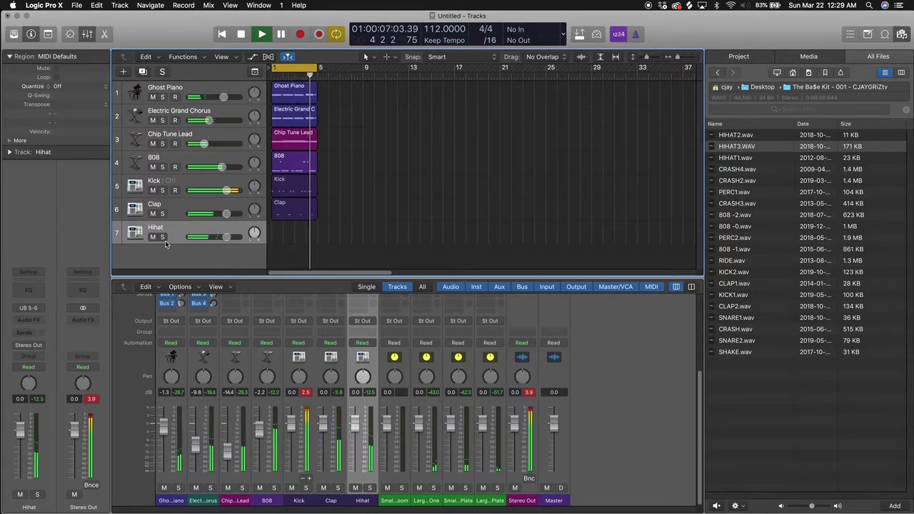
# Step: Stop playback, open Hihat in the Piano Roll, and add a first hi-hat note
pyautogui.press('p')
pyautogui.press('space')
pyautogui.click(247, 390)
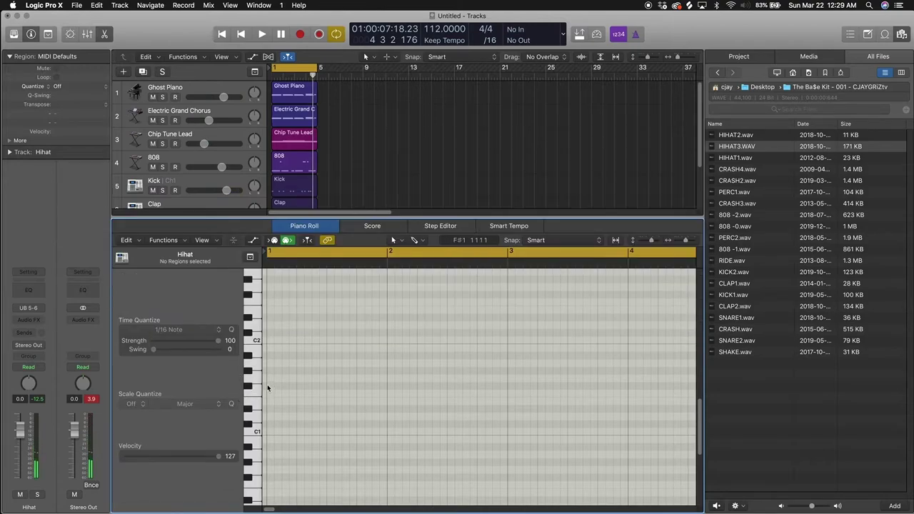
pyautogui.click(271, 388)
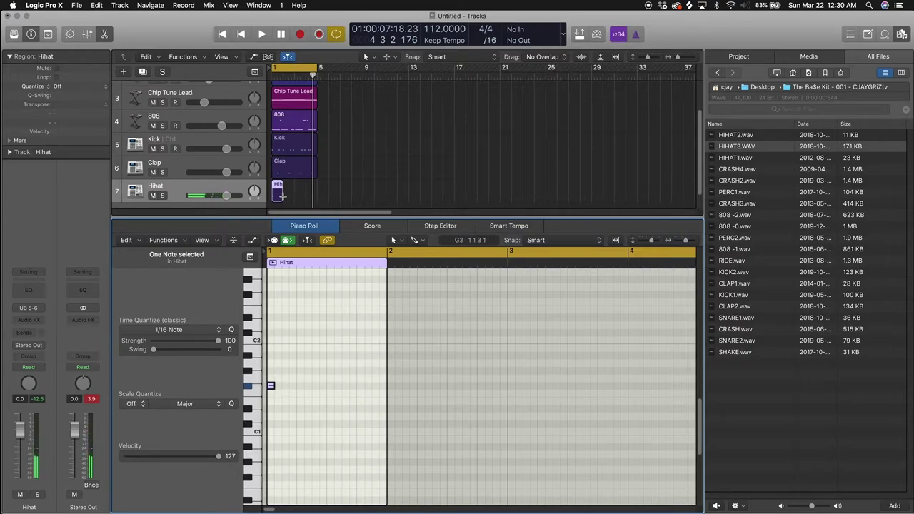
# Step: Extend the region to bar 5, enter four sixteenth hi-hats, then copy and repeat them
pyautogui.moveTo(278, 195); pyautogui.dragTo(317, 196)
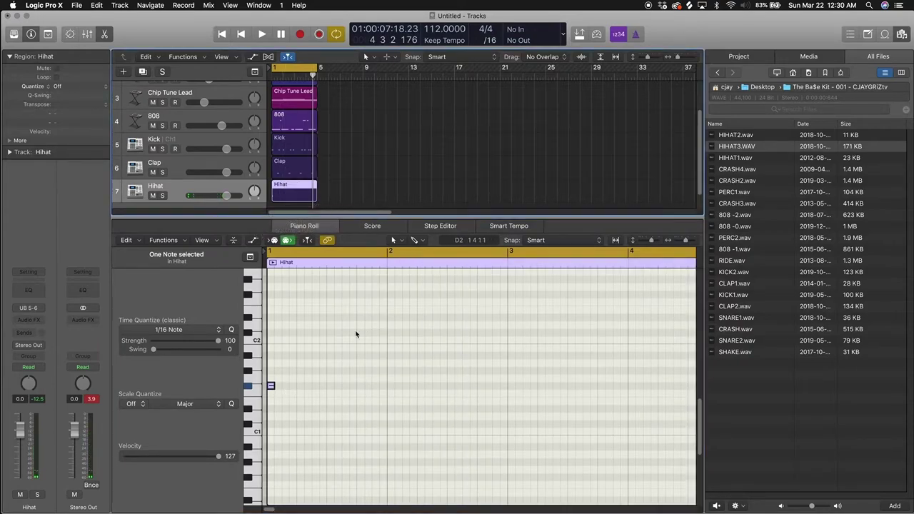
pyautogui.click(285, 386)
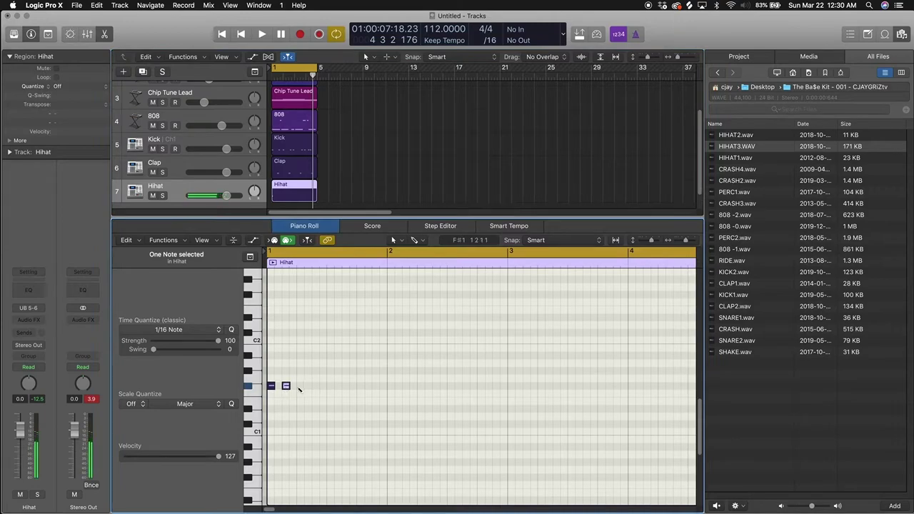
pyautogui.click(300, 386)
pyautogui.click(316, 387)
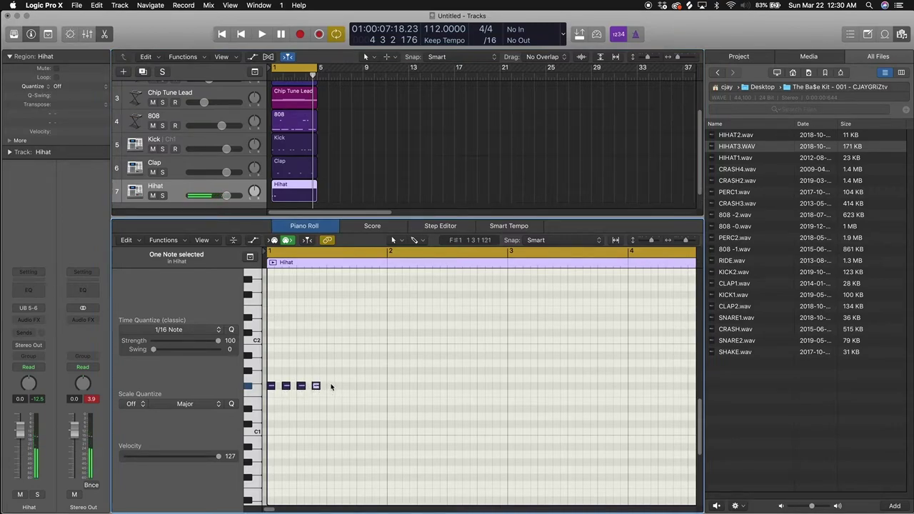
pyautogui.moveTo(330, 386); pyautogui.dragTo(260, 387)
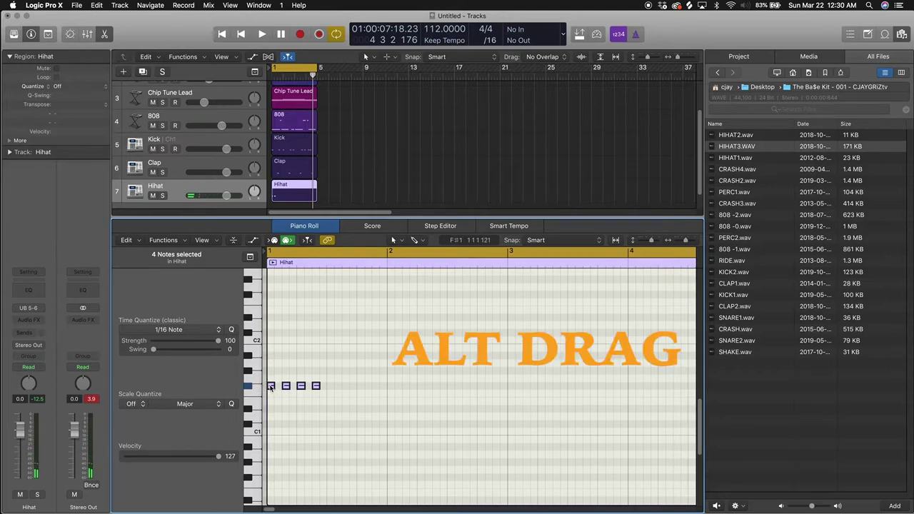
pyautogui.moveTo(271, 386)
pyautogui.mouseDown()
pyautogui.moveTo(452, 389)
pyautogui.moveTo(274, 384)
pyautogui.mouseUp()
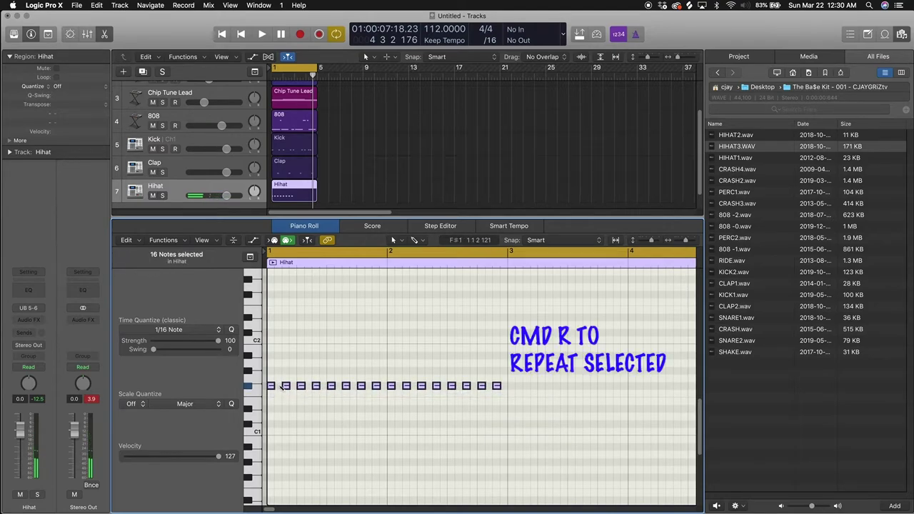
pyautogui.press('super+r')
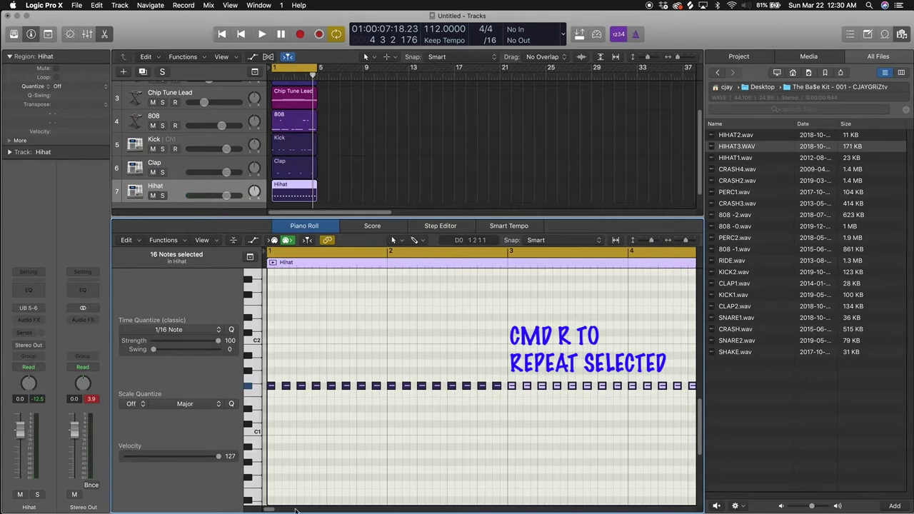
# Step: Play the beat and lower the Hihat track volume to about -4.6 dB
pyautogui.press('space')
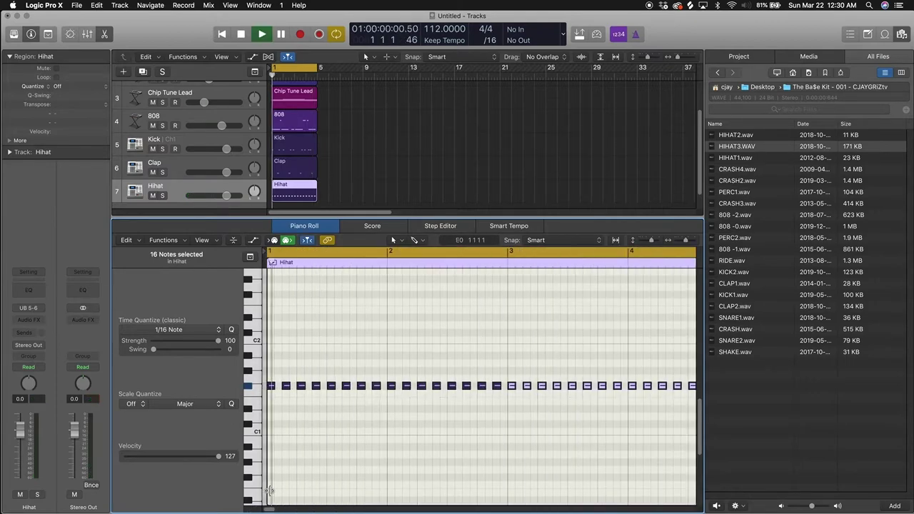
pyautogui.moveTo(226, 191); pyautogui.dragTo(216, 194)
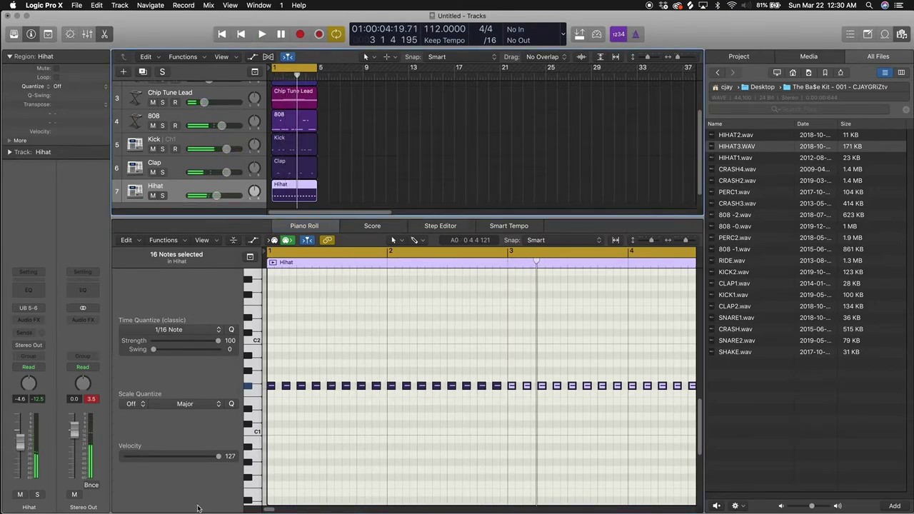
pyautogui.press('a')
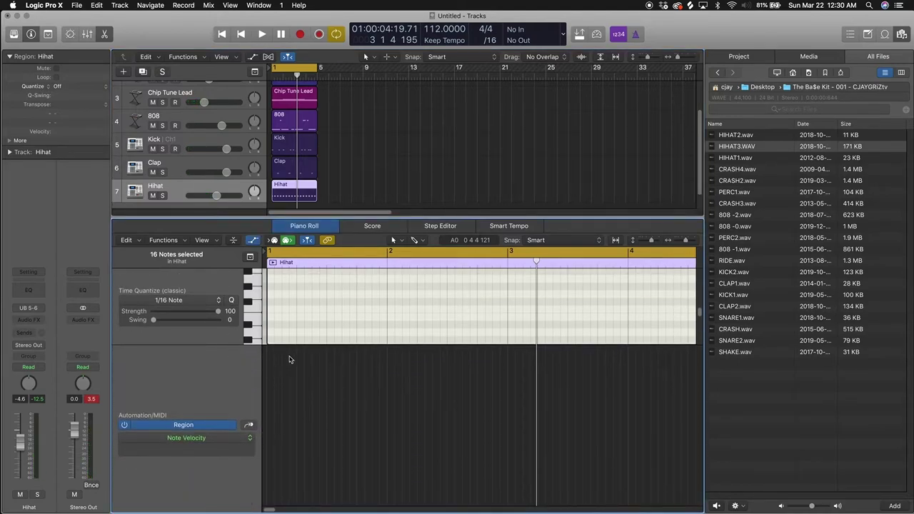
# Step: Show Ch. 10: Note Velocity in the lane beneath the hi-hat notes
pyautogui.press('space')
pyautogui.scroll(-2, 307, 332)
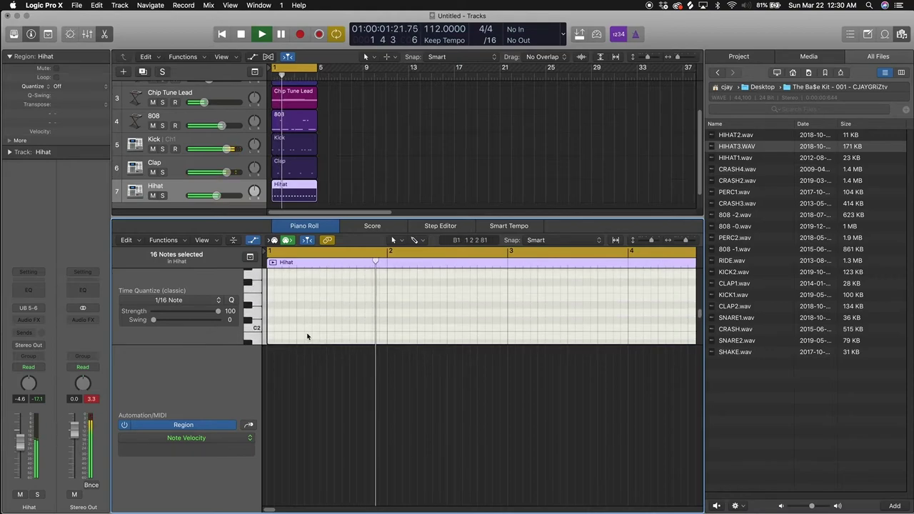
pyautogui.scroll(-3, 307, 337)
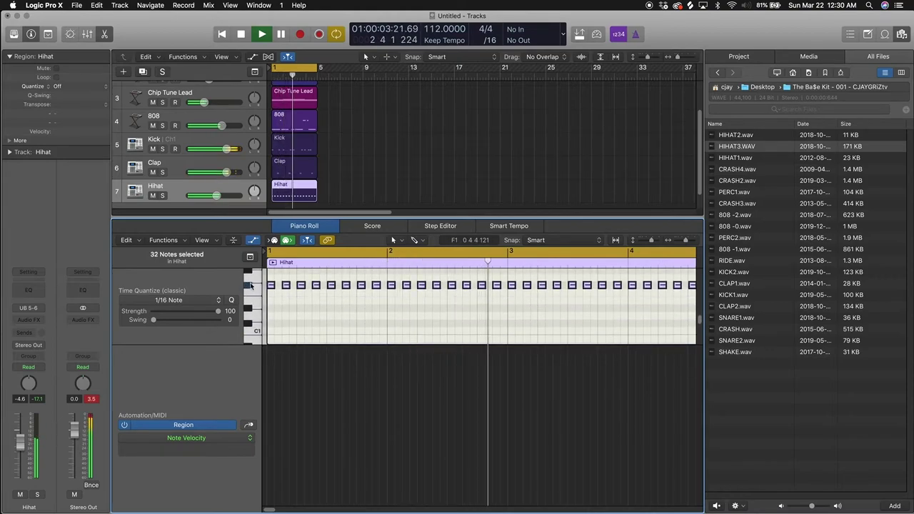
pyautogui.press('space')
pyautogui.click(203, 438)
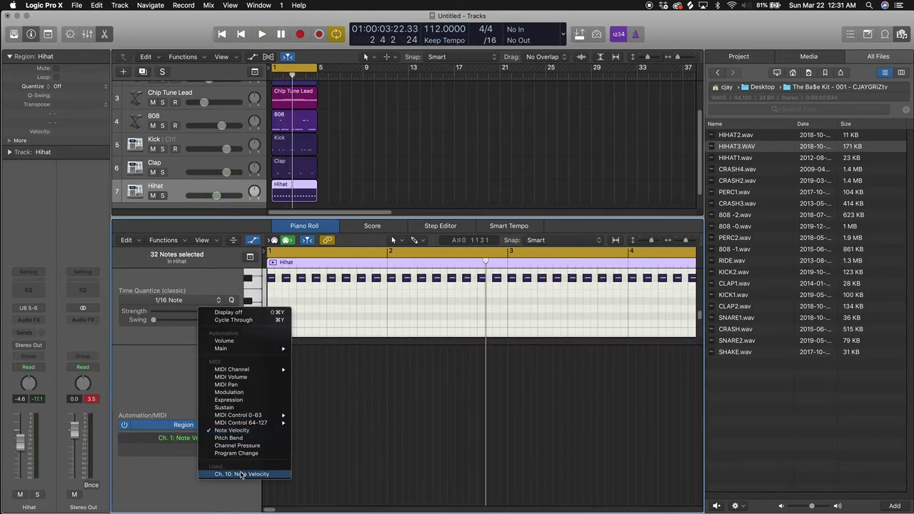
pyautogui.click(242, 475)
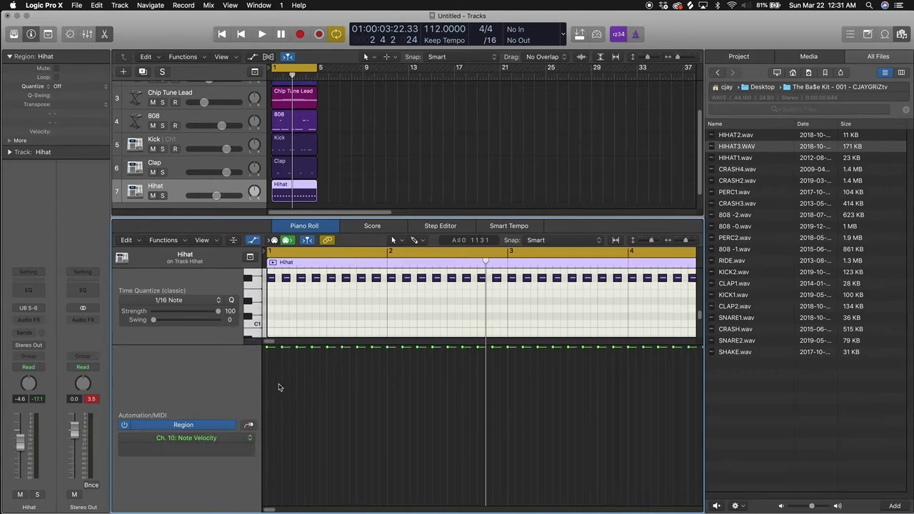
pyautogui.click(285, 278)
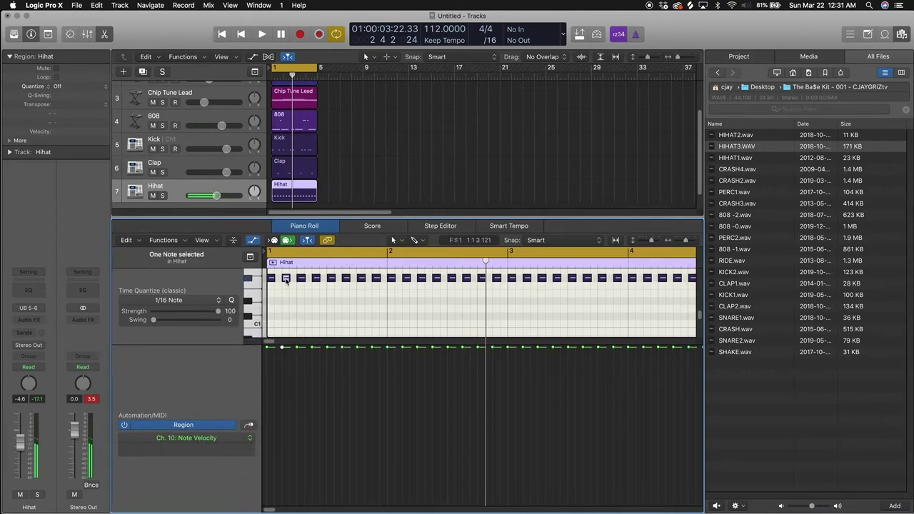
# Step: Add every second hi-hat note in the visible part of the region to the selection
pyautogui.keyDown('shift'); pyautogui.keyDown('super'); pyautogui.click(315, 278); pyautogui.keyUp('super'); pyautogui.keyUp('shift')
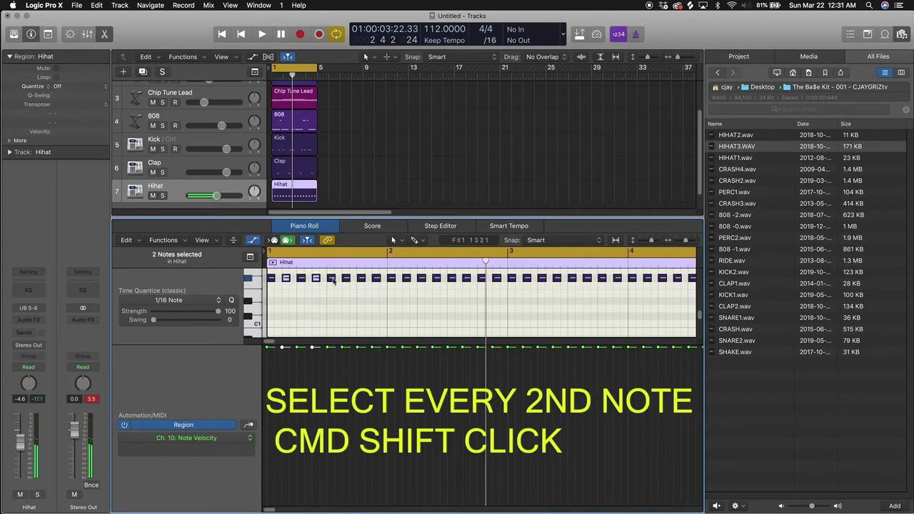
pyautogui.keyDown('shift'); pyautogui.keyDown('super'); pyautogui.click(346, 279); pyautogui.keyUp('super'); pyautogui.keyUp('shift')
pyautogui.keyDown('shift'); pyautogui.keyDown('super'); pyautogui.click(376, 279); pyautogui.keyUp('super'); pyautogui.keyUp('shift')
pyautogui.keyDown('shift'); pyautogui.keyDown('super'); pyautogui.click(406, 278); pyautogui.keyUp('super'); pyautogui.keyUp('shift')
pyautogui.keyDown('shift'); pyautogui.keyDown('super'); pyautogui.click(436, 277); pyautogui.keyUp('super'); pyautogui.keyUp('shift')
pyautogui.keyDown('shift'); pyautogui.keyDown('super'); pyautogui.click(465, 278); pyautogui.keyUp('super'); pyautogui.keyUp('shift')
pyautogui.keyDown('shift'); pyautogui.keyDown('super'); pyautogui.click(495, 278); pyautogui.keyUp('super'); pyautogui.keyUp('shift')
pyautogui.keyDown('shift'); pyautogui.keyDown('super'); pyautogui.click(527, 278); pyautogui.keyUp('super'); pyautogui.keyUp('shift')
pyautogui.keyDown('shift'); pyautogui.keyDown('super'); pyautogui.click(556, 278); pyautogui.keyUp('super'); pyautogui.keyUp('shift')
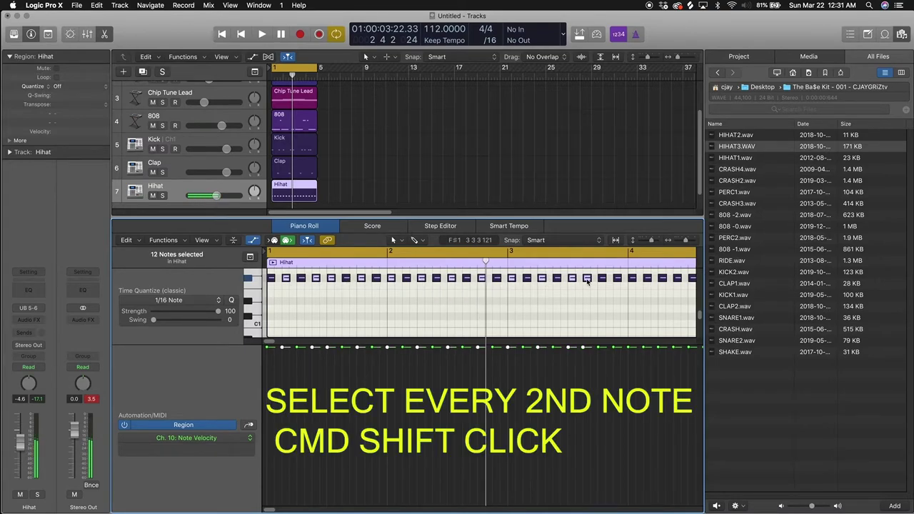
pyautogui.keyDown('shift'); pyautogui.keyDown('super'); pyautogui.click(586, 278); pyautogui.keyUp('super'); pyautogui.keyUp('shift')
pyautogui.keyDown('shift'); pyautogui.keyDown('super'); pyautogui.click(603, 279); pyautogui.keyUp('super'); pyautogui.keyUp('shift')
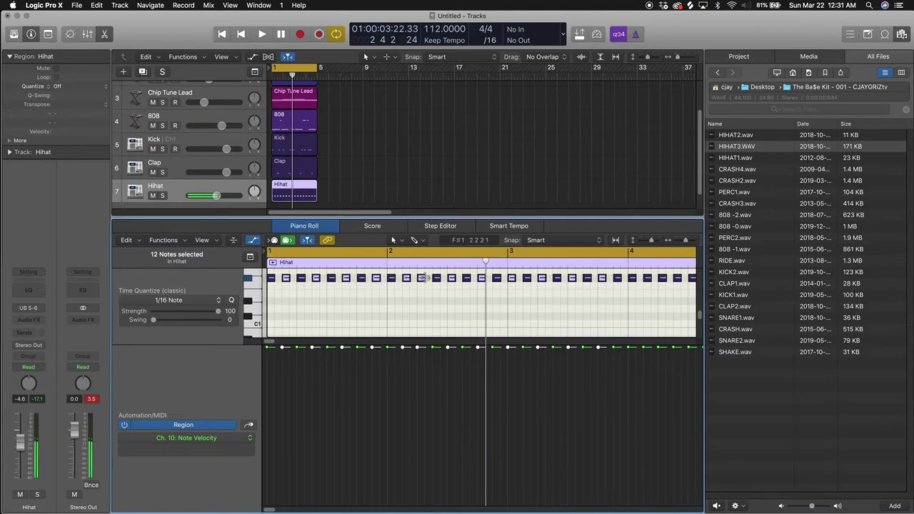
# Step: Scroll along and add the remaining alternate hi-hats, selecting 16 of 32 notes
pyautogui.click(437, 280)
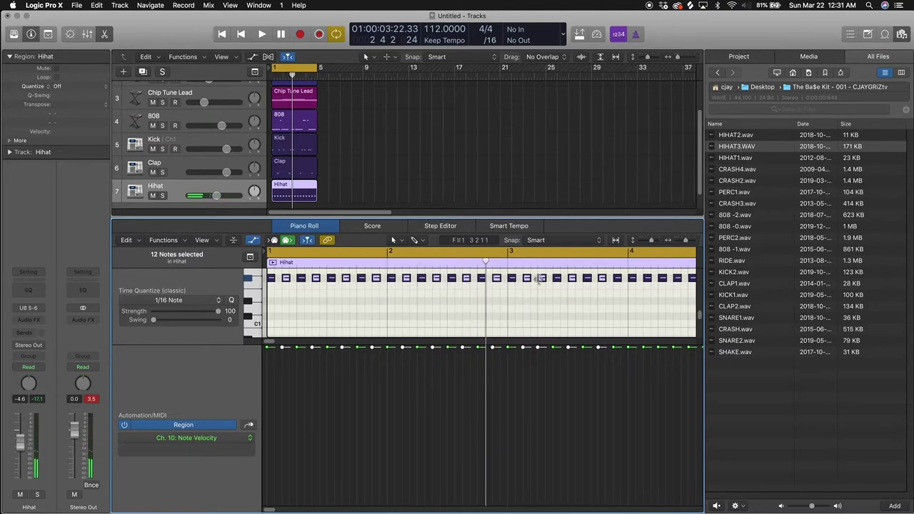
pyautogui.keyDown('shift'); pyautogui.keyDown('super'); pyautogui.click(649, 278); pyautogui.keyUp('super'); pyautogui.keyUp('shift')
pyautogui.keyDown('shift'); pyautogui.keyDown('super'); pyautogui.click(677, 279); pyautogui.keyUp('super'); pyautogui.keyUp('shift')
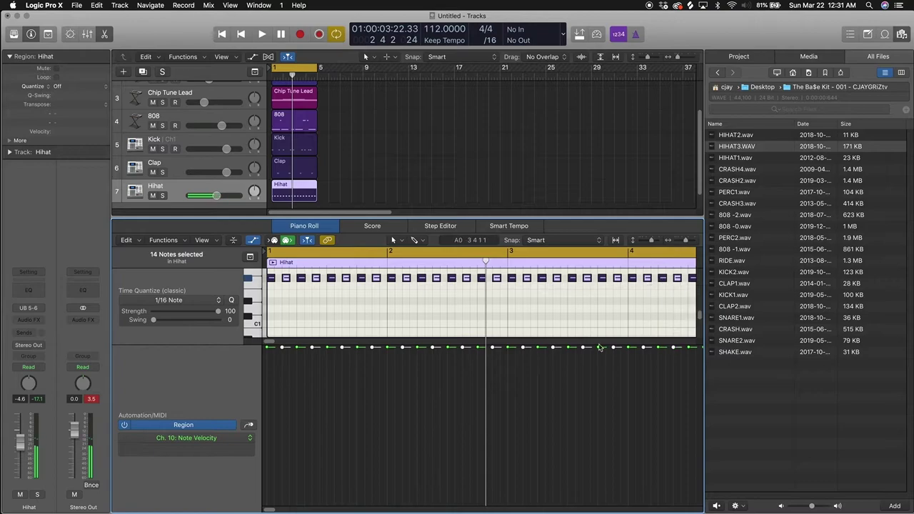
pyautogui.moveTo(267, 508); pyautogui.dragTo(275, 508)
pyautogui.keyDown('shift'); pyautogui.keyDown('super'); pyautogui.click(549, 279); pyautogui.keyUp('super'); pyautogui.keyUp('shift')
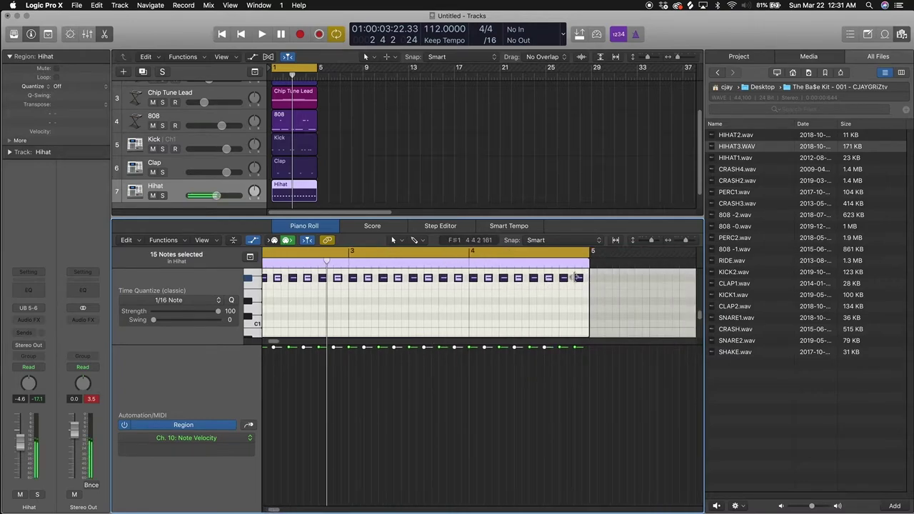
pyautogui.keyDown('shift'); pyautogui.keyDown('super'); pyautogui.click(578, 278); pyautogui.keyUp('super'); pyautogui.keyUp('shift')
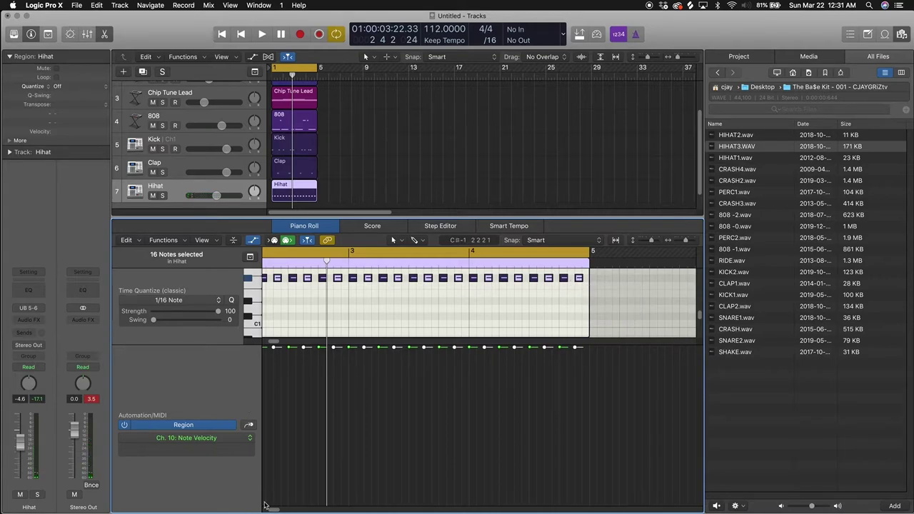
pyautogui.moveTo(280, 503)
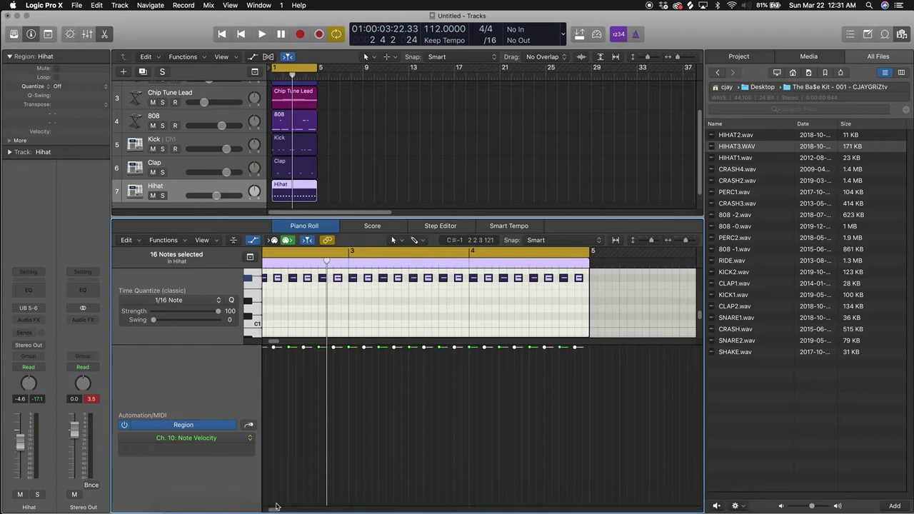
pyautogui.hscroll(-5, 273, 510)
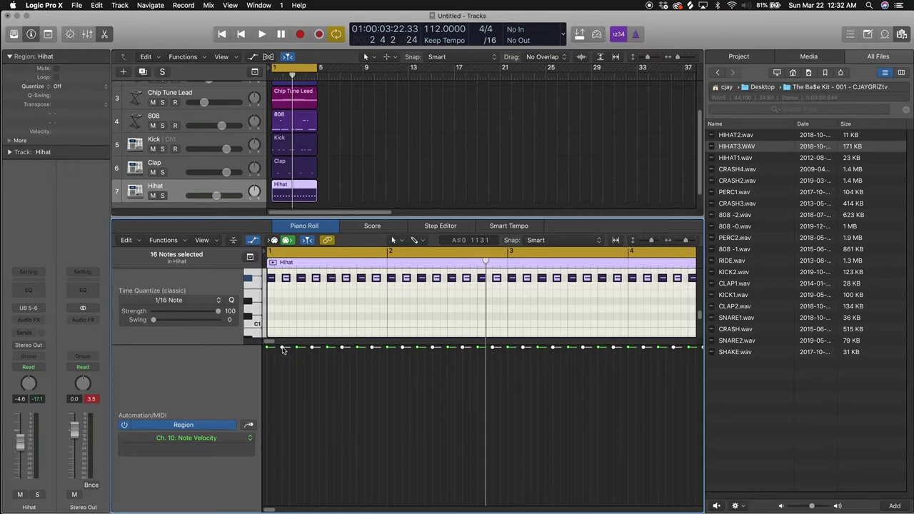
# Step: Lower the selected hi-hat notes' velocity to 108 and play to check
pyautogui.moveTo(283, 348); pyautogui.dragTo(284, 360)
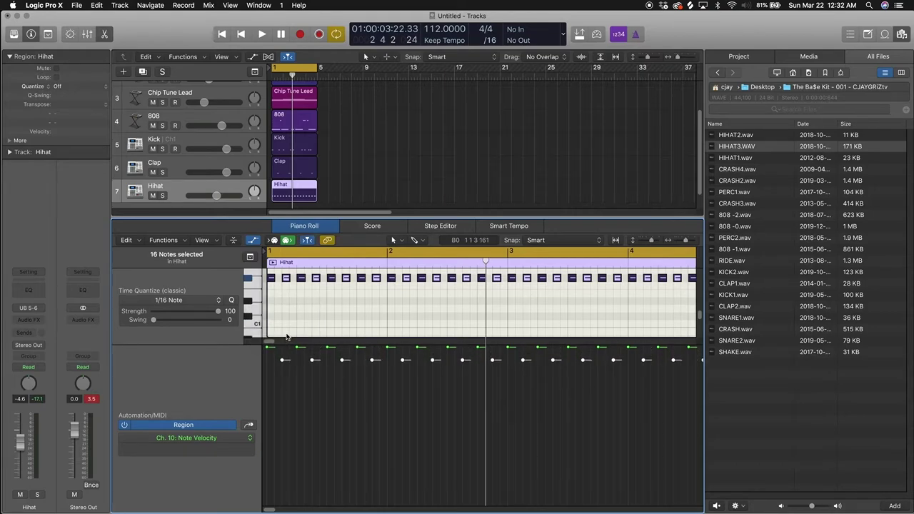
pyautogui.press('space')
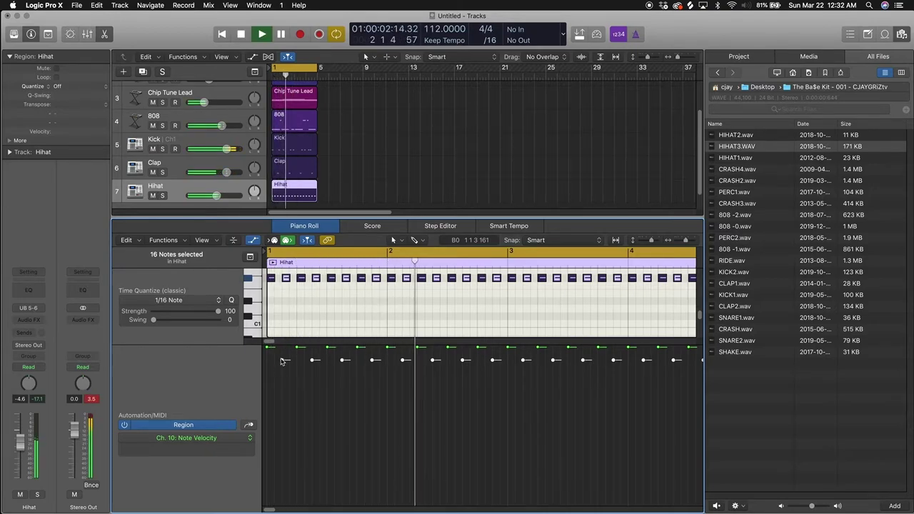
pyautogui.moveTo(284, 360); pyautogui.dragTo(284, 375)
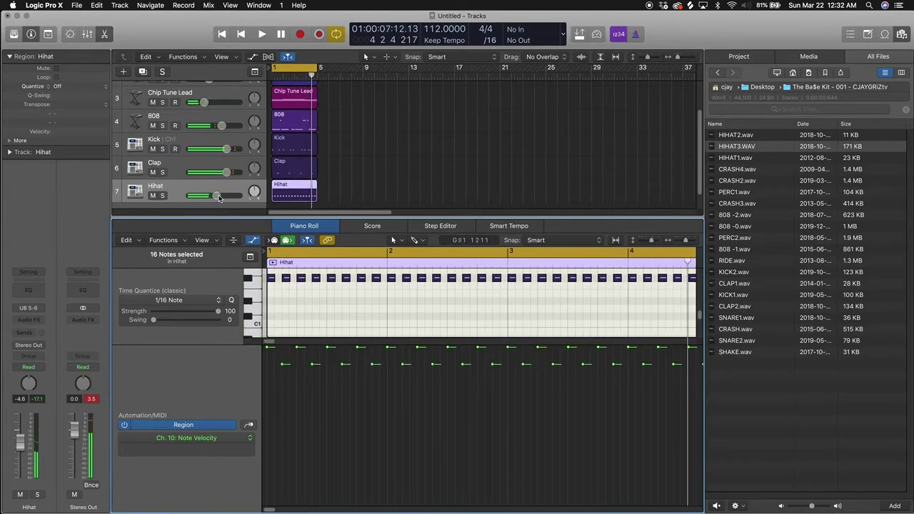
# Step: Set the Hihat track to -5.5 dB and close the Piano Roll
pyautogui.moveTo(217, 195); pyautogui.dragTo(213, 199)
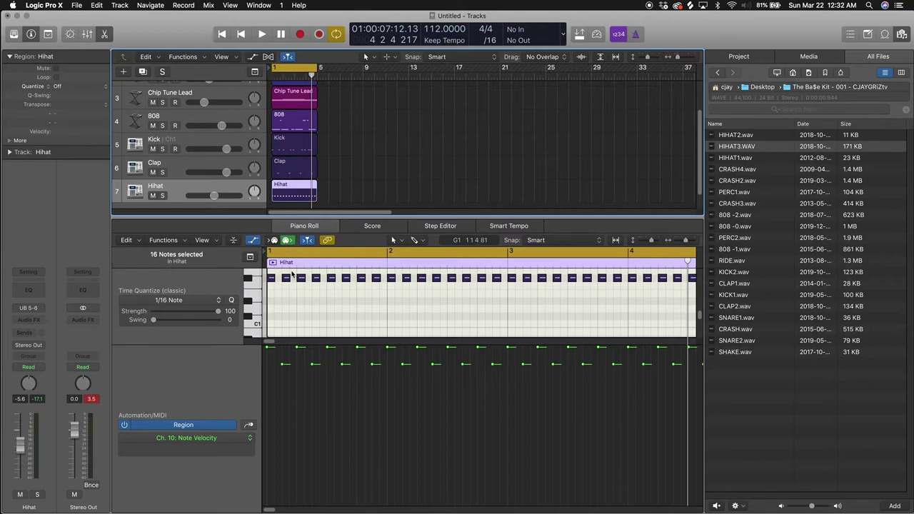
pyautogui.press('e')
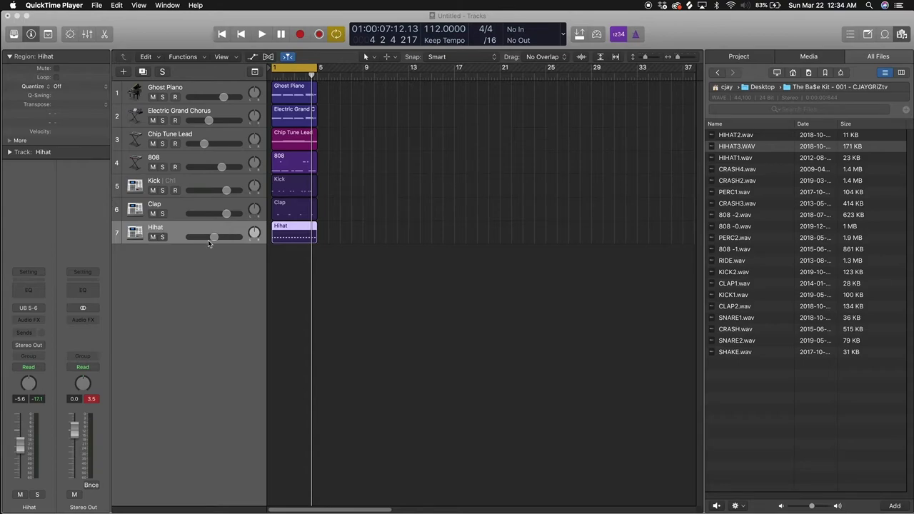
pyautogui.click(160, 184)
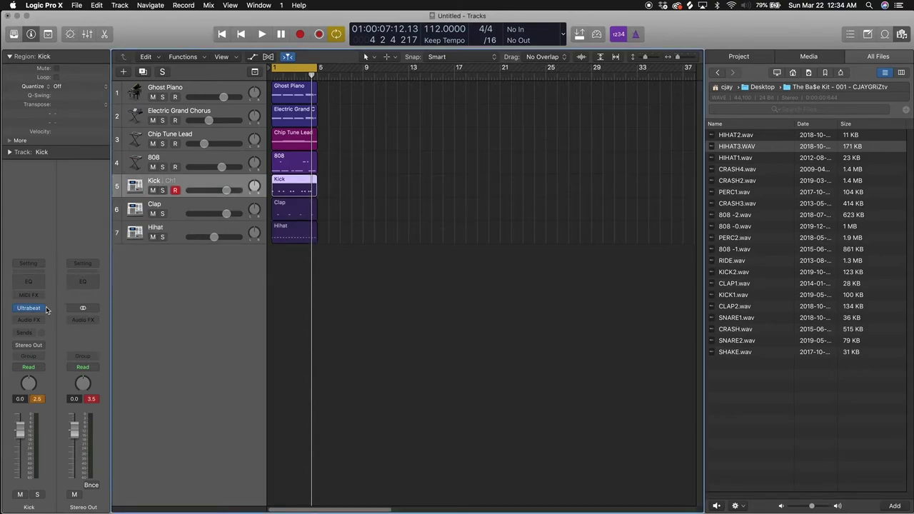
# Step: Reopen the Kick track's Ultrabeat and shift its window slightly down and left
pyautogui.click(30, 309)
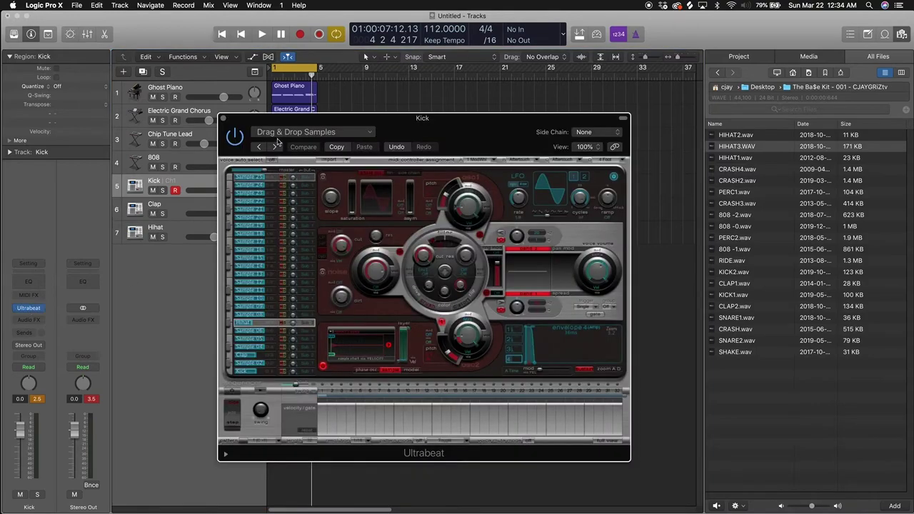
pyautogui.moveTo(302, 120); pyautogui.dragTo(304, 130)
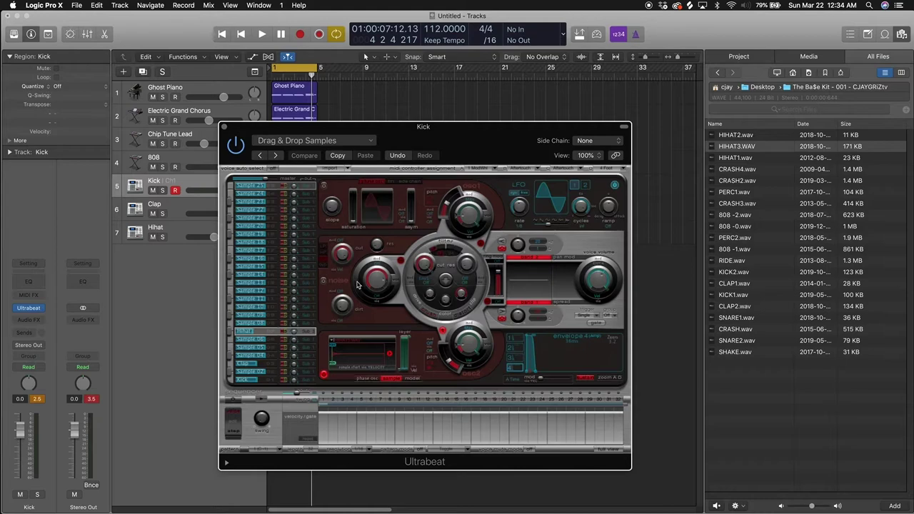
pyautogui.click(197, 318)
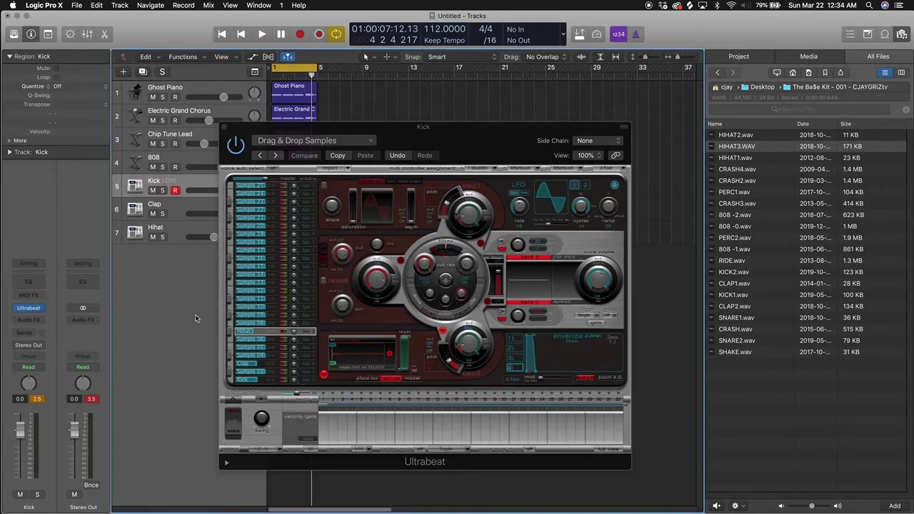
pyautogui.press('space')
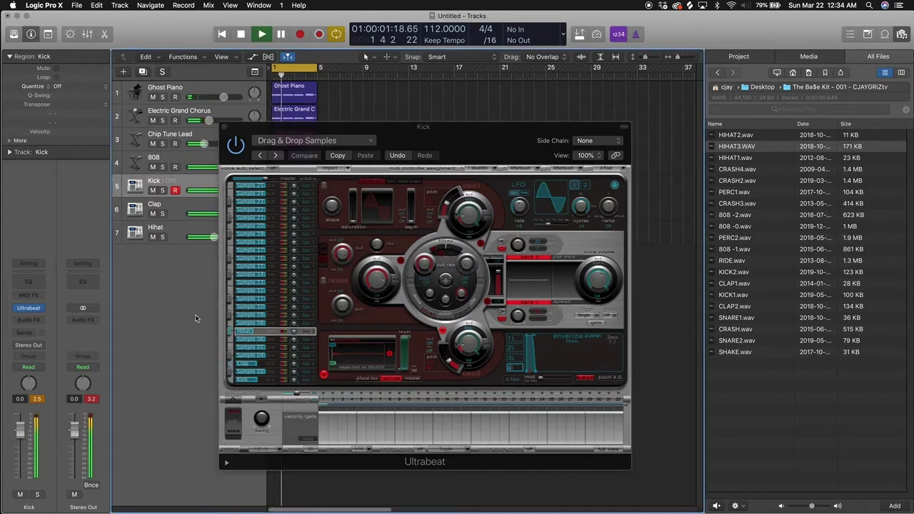
pyautogui.press('space')
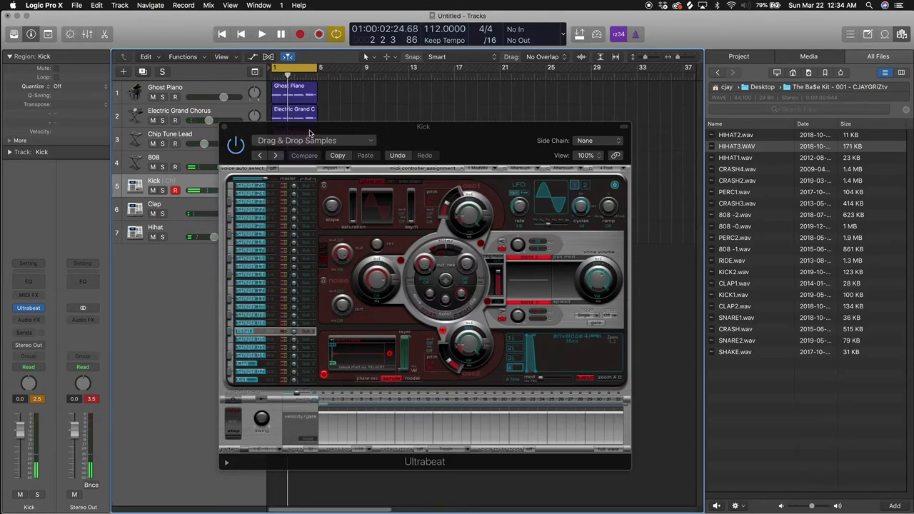
pyautogui.moveTo(309, 134); pyautogui.dragTo(296, 158)
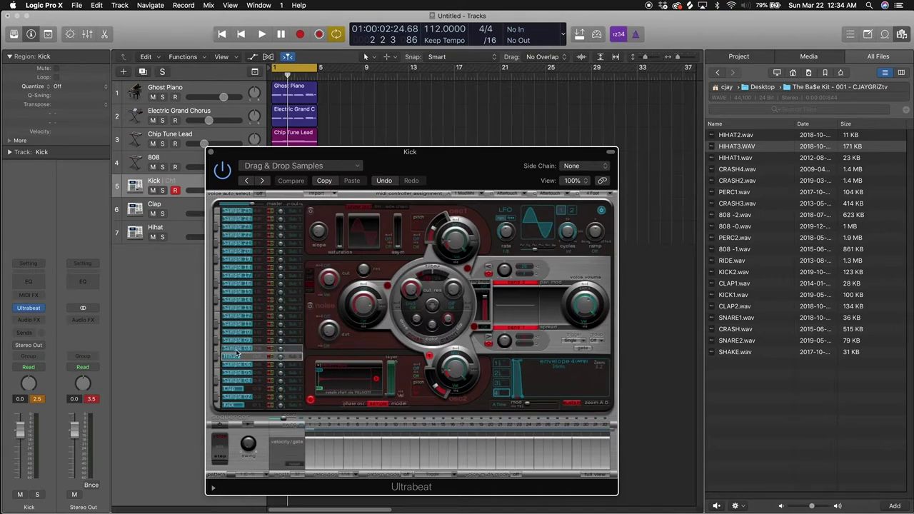
# Step: Rename the Sample 25 voice to Hihat pitched
pyautogui.doubleClick(234, 213)
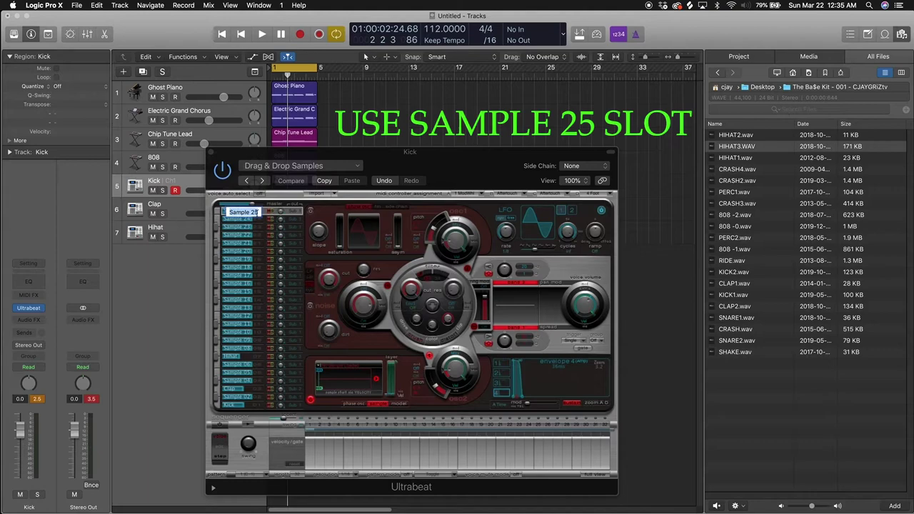
pyautogui.write('H')
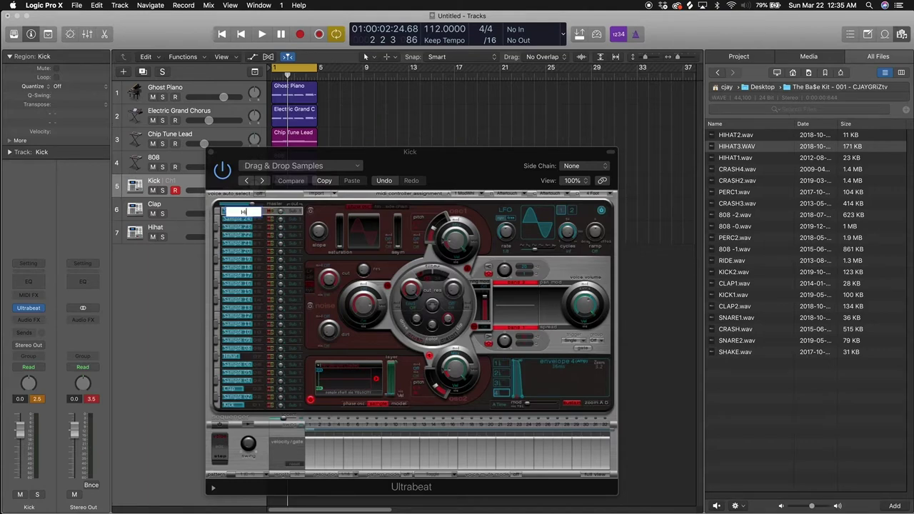
pyautogui.write('ihat pitched')
pyautogui.press('Return')
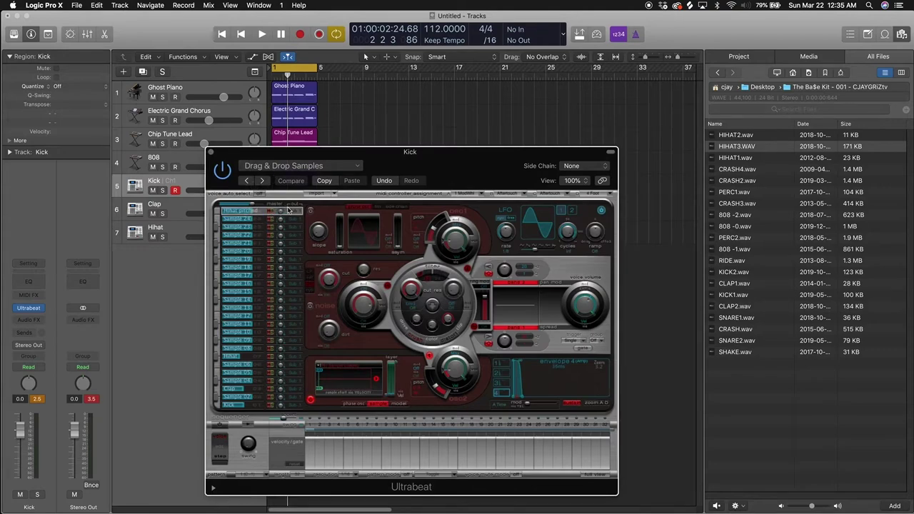
# Step: Preview HIHAT2.wav and load it into the Hihat pitched voice's oscillator
pyautogui.click(743, 137)
pyautogui.click(743, 137)
pyautogui.moveTo(743, 137); pyautogui.dragTo(343, 385)
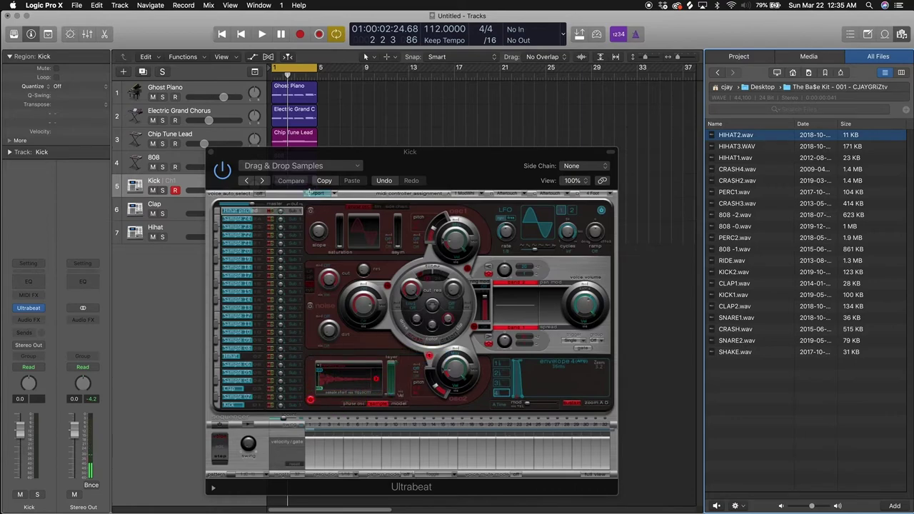
pyautogui.click(293, 213)
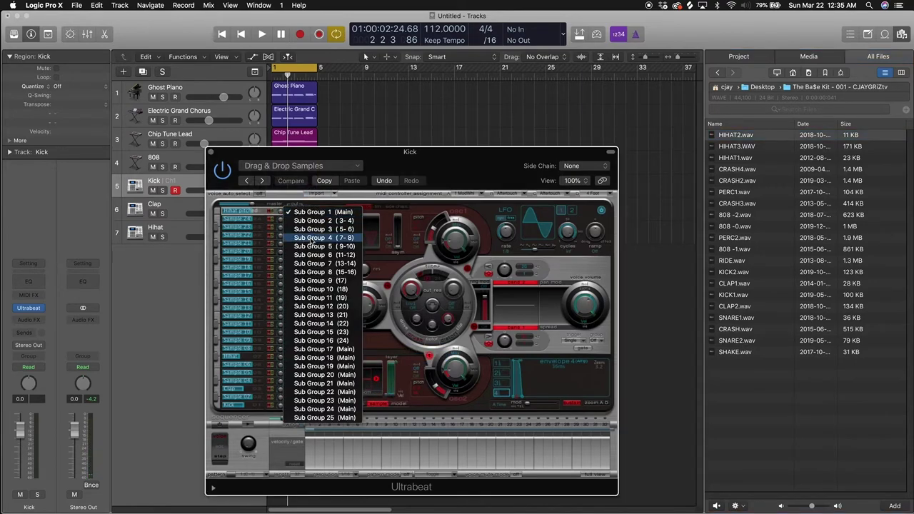
# Step: Route Hihat pitched to Sub Group 4 (7-8), raise osc2 pitch to 246.9Hz, close Ultrabeat
pyautogui.click(311, 241)
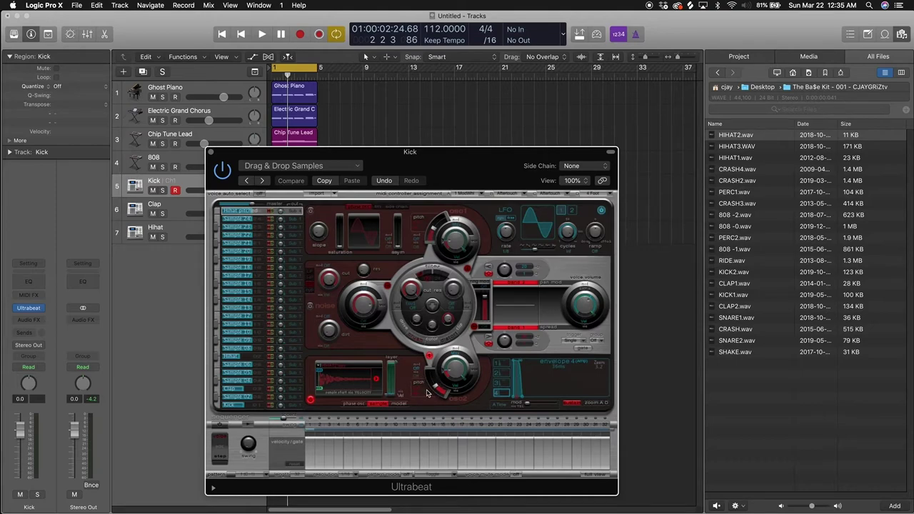
pyautogui.moveTo(436, 387)
pyautogui.moveTo(443, 392); pyautogui.dragTo(443, 393)
pyautogui.click(211, 152)
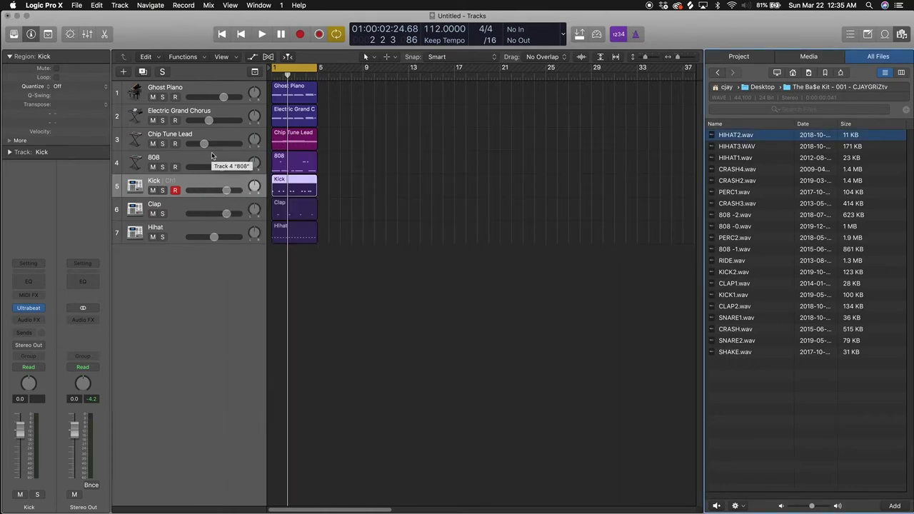
# Step: Add Aux 7 from the Kick strip, name it 'Hihat Pitched', and create its track 8
pyautogui.press('x')
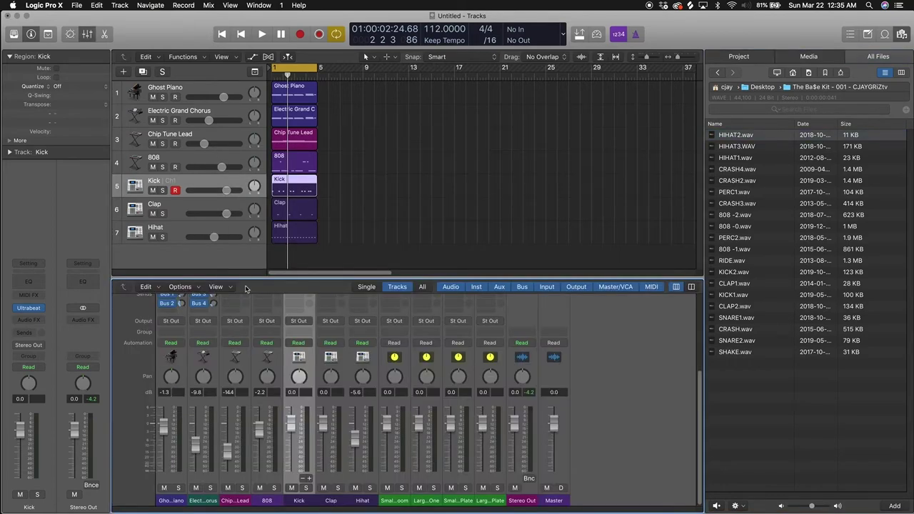
pyautogui.click(309, 482)
pyautogui.doubleClick(393, 501)
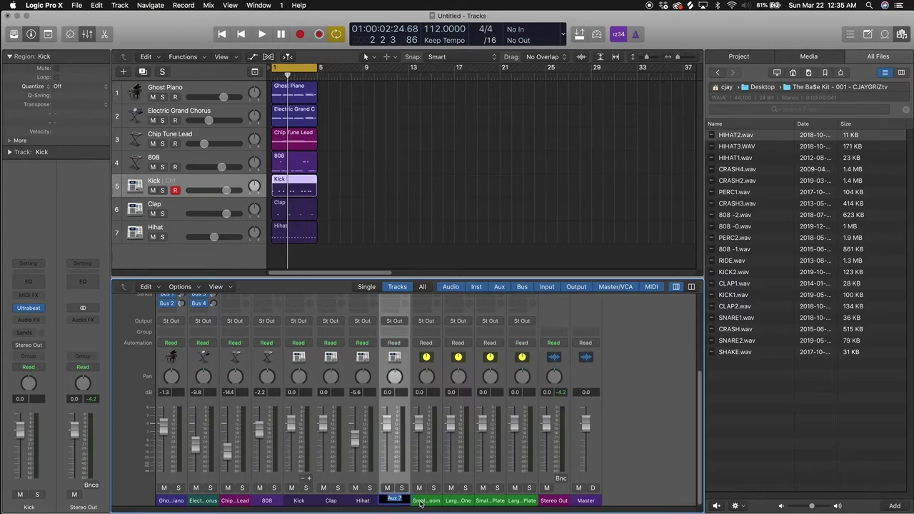
pyautogui.write('Hihat Pitched')
pyautogui.press('Return')
pyautogui.rightClick(394, 447)
pyautogui.click(400, 447)
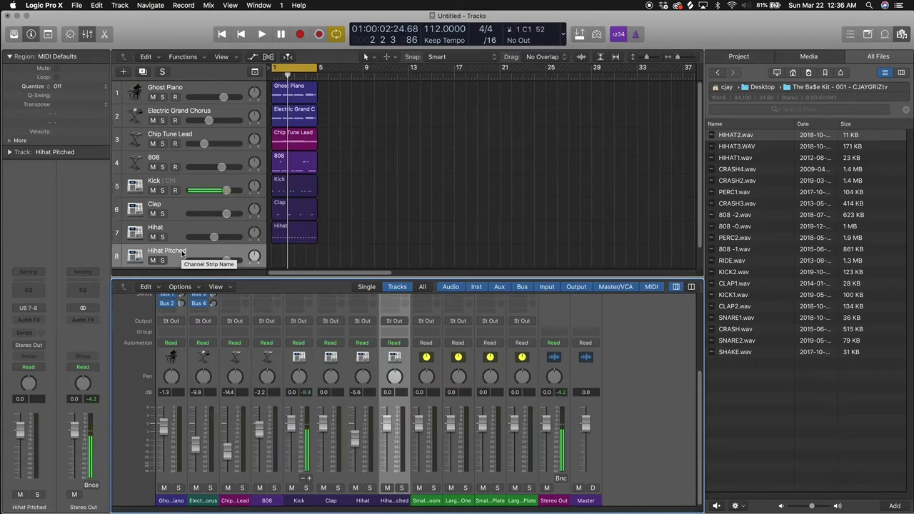
pyautogui.press('p')
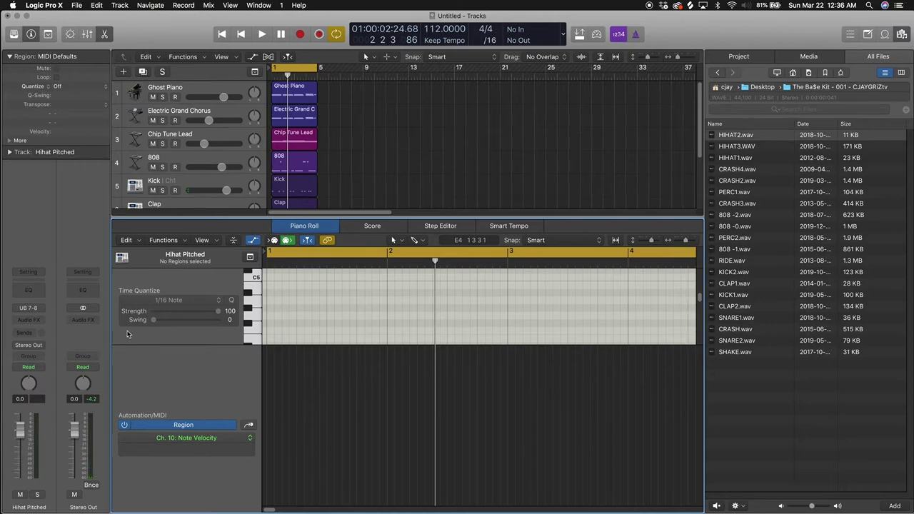
# Step: Enlarge the Piano Roll grid, show the Kick region, and select its Kick-key notes
pyautogui.moveTo(174, 347); pyautogui.dragTo(174, 509)
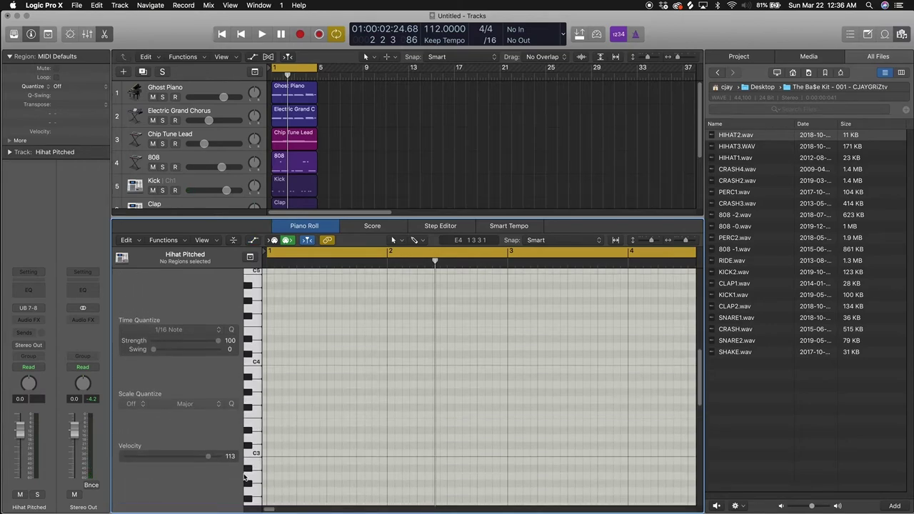
pyautogui.scroll(5, 342, 393)
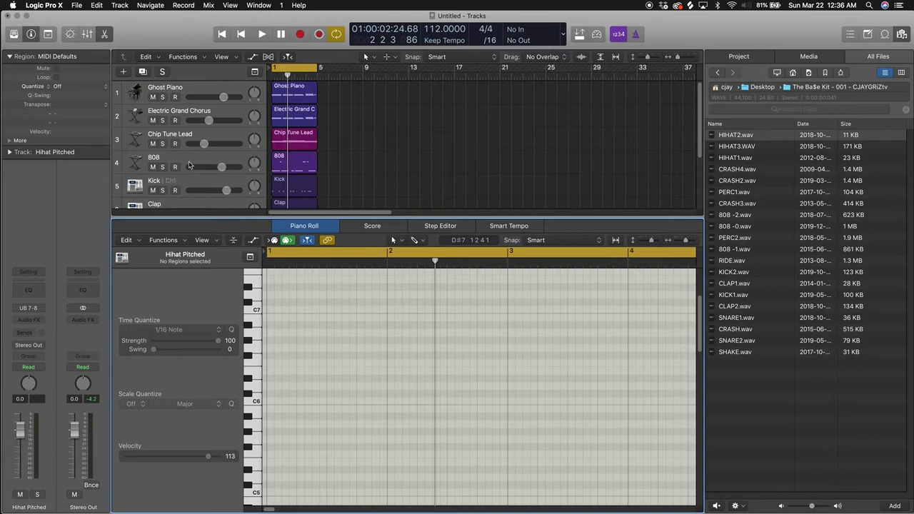
pyautogui.click(179, 184)
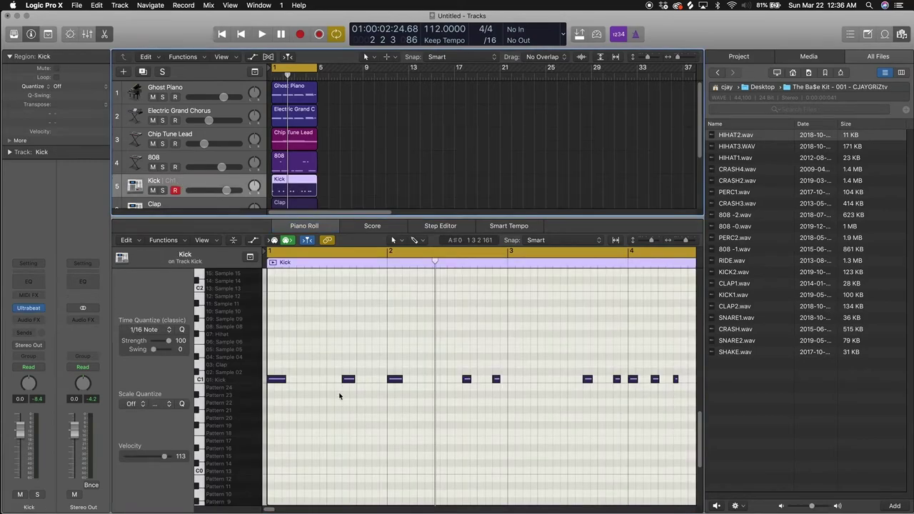
pyautogui.scroll(1, 254, 399)
pyautogui.click(229, 404)
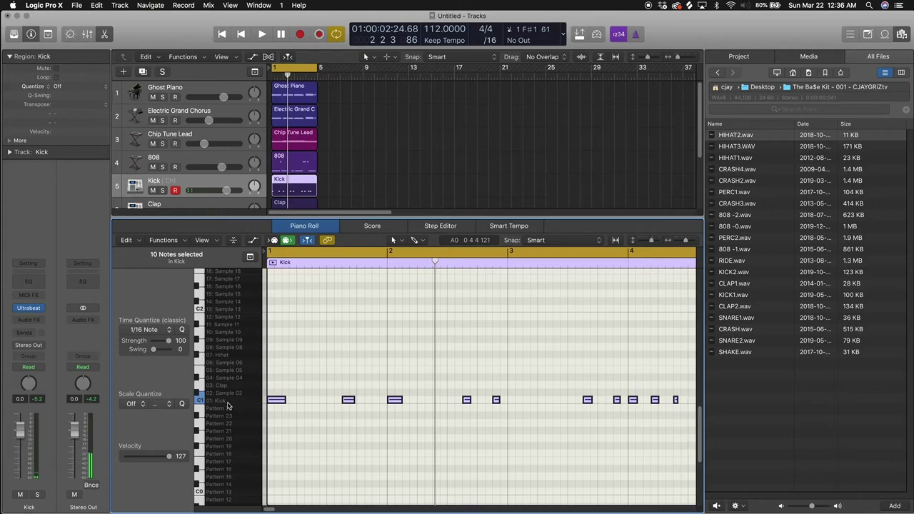
# Step: Audition the Hihat pitched sound on C3 and enlarge the tracks area to show all eight tracks
pyautogui.scroll(5, 240, 395)
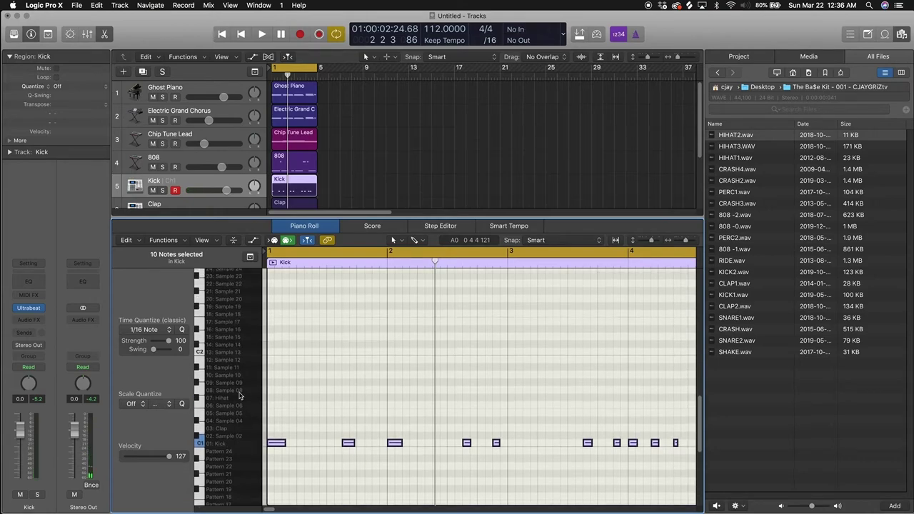
pyautogui.click(223, 303)
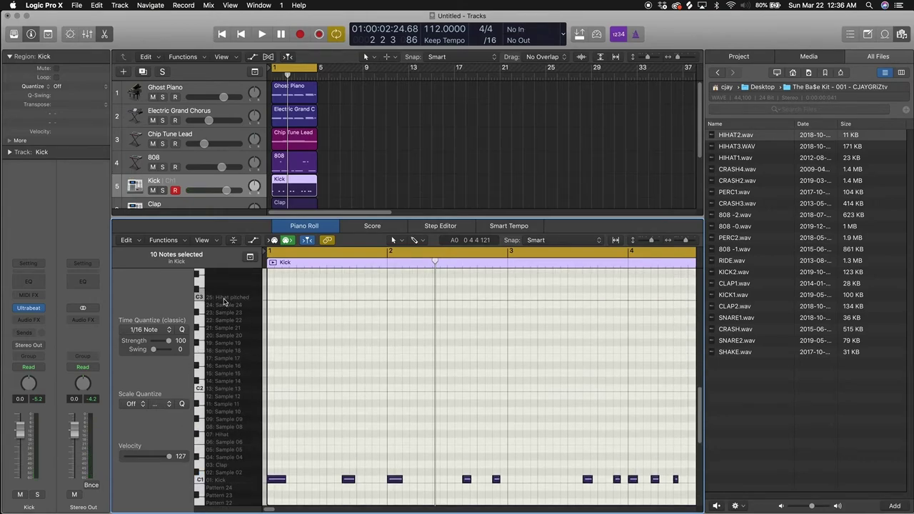
pyautogui.click(223, 302)
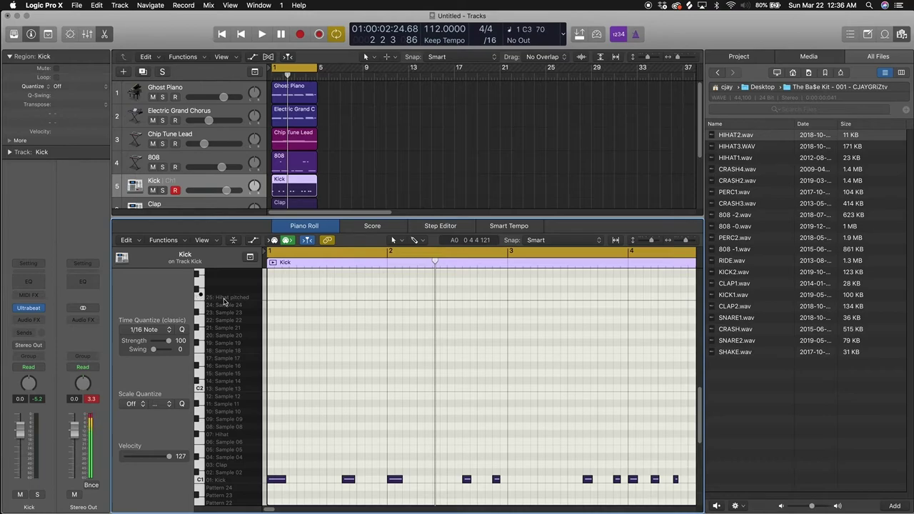
pyautogui.scroll(5, 222, 291)
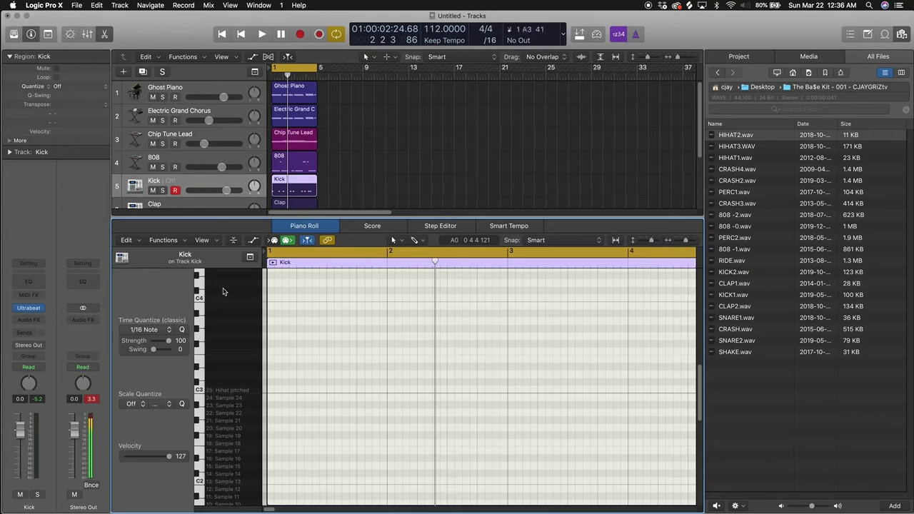
pyautogui.scroll(2, 222, 291)
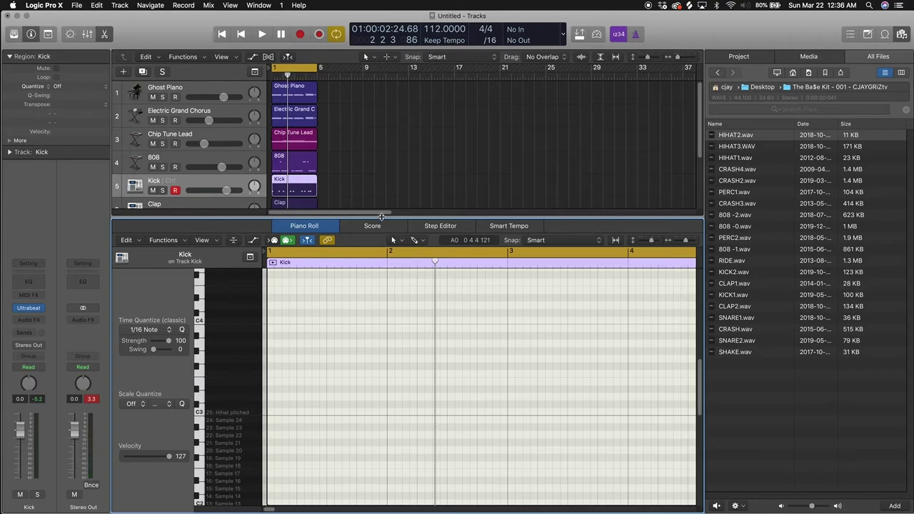
pyautogui.moveTo(381, 216); pyautogui.dragTo(376, 344)
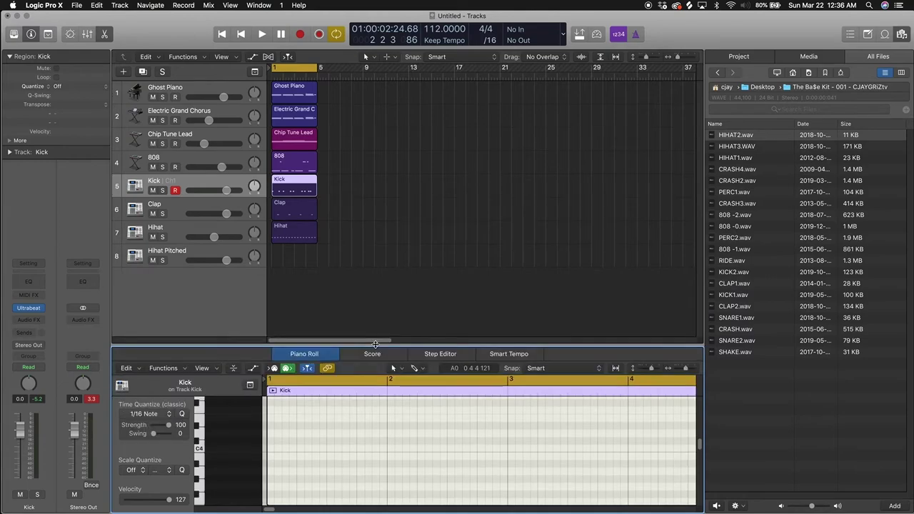
# Step: Select Hihat Pitched, mute the Hihat track, and play the beat from bar 1
pyautogui.click(196, 255)
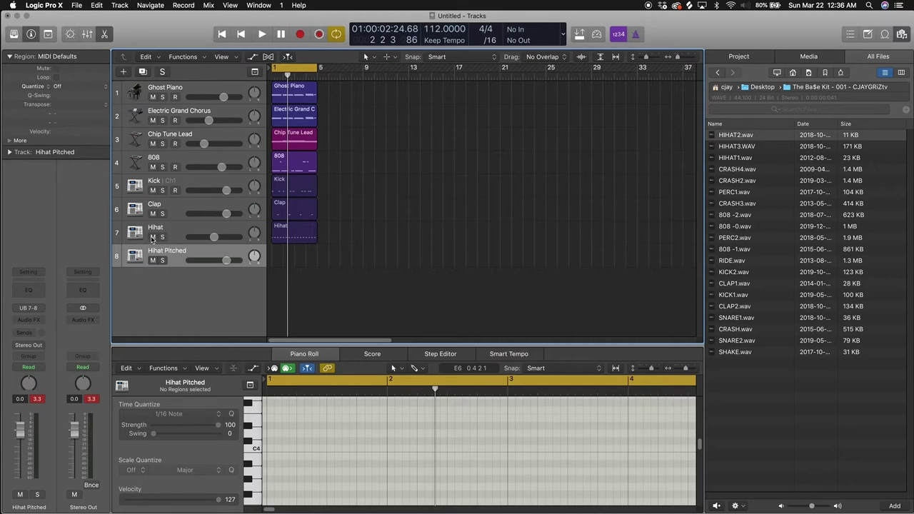
pyautogui.click(152, 237)
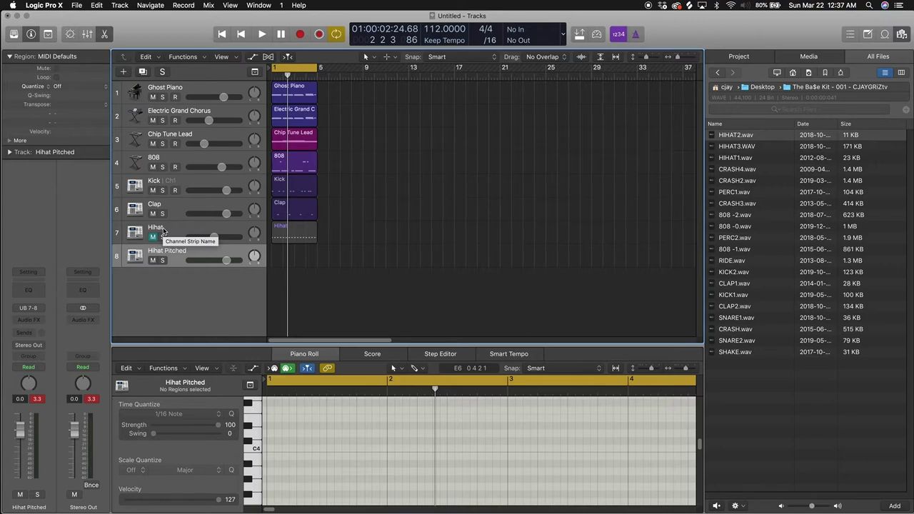
pyautogui.press('space')
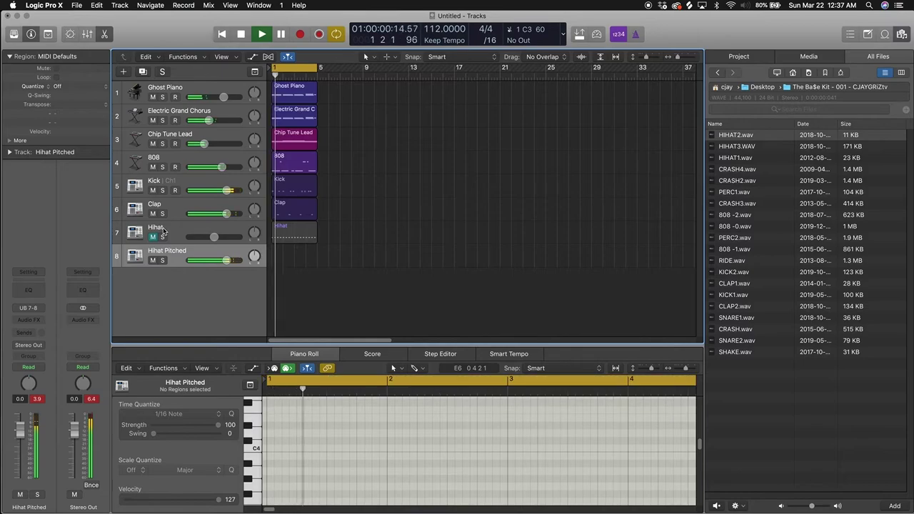
# Step: Record a 12-note pitched hi-hat pattern on Hihat Pitched and select all its notes
pyautogui.press('space')
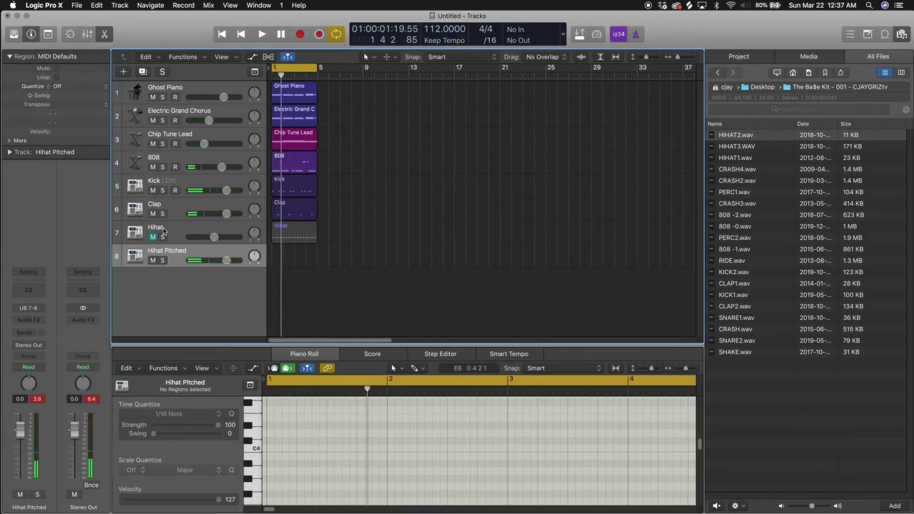
pyautogui.press('r')
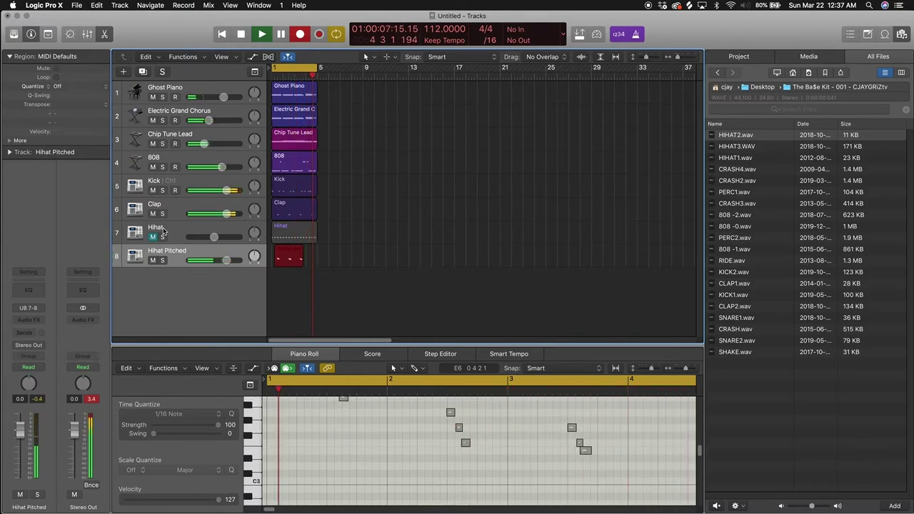
pyautogui.press('space')
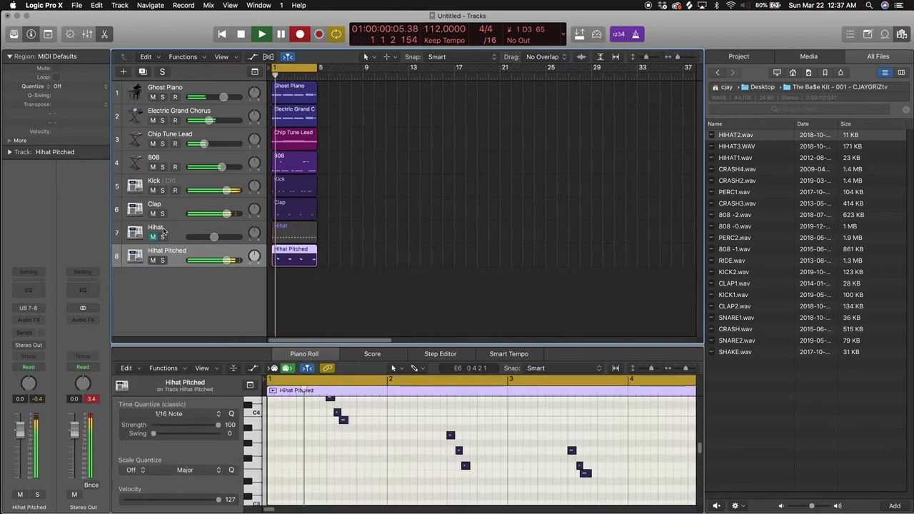
pyautogui.press('super+a')
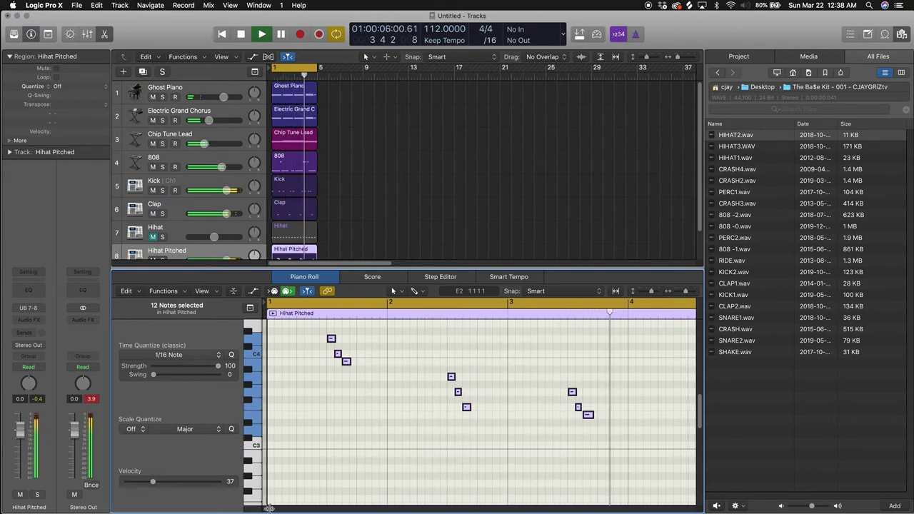
pyautogui.moveTo(269, 509); pyautogui.dragTo(279, 510)
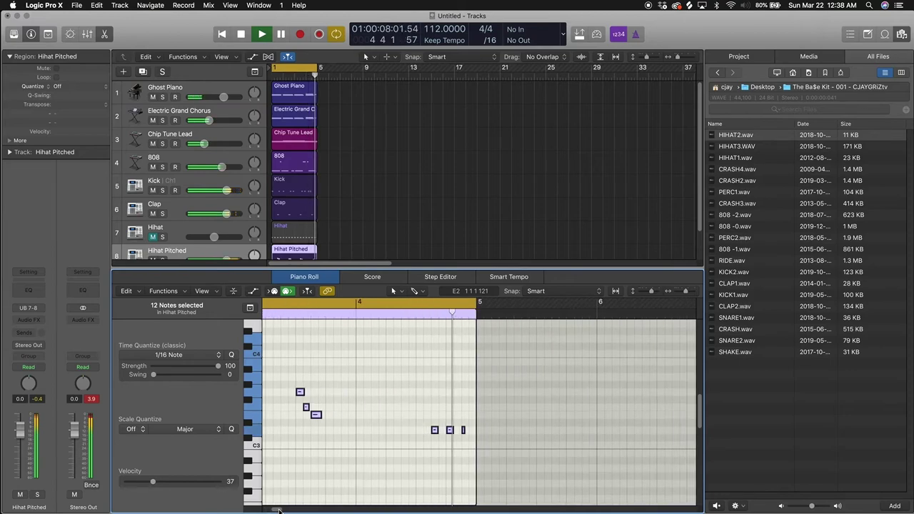
# Step: Pan the Hihat Pitched track to +16 and play back to check it
pyautogui.press('space')
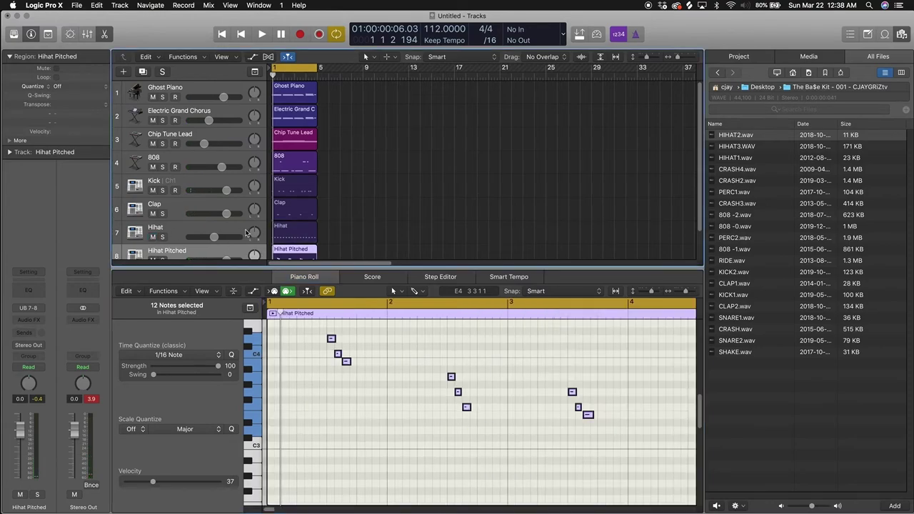
pyautogui.click(254, 236)
pyautogui.moveTo(254, 255); pyautogui.dragTo(254, 243)
pyautogui.press('space')
# Step: Close the Piano Roll, stop playback, and select the Kick track
pyautogui.click(254, 209)
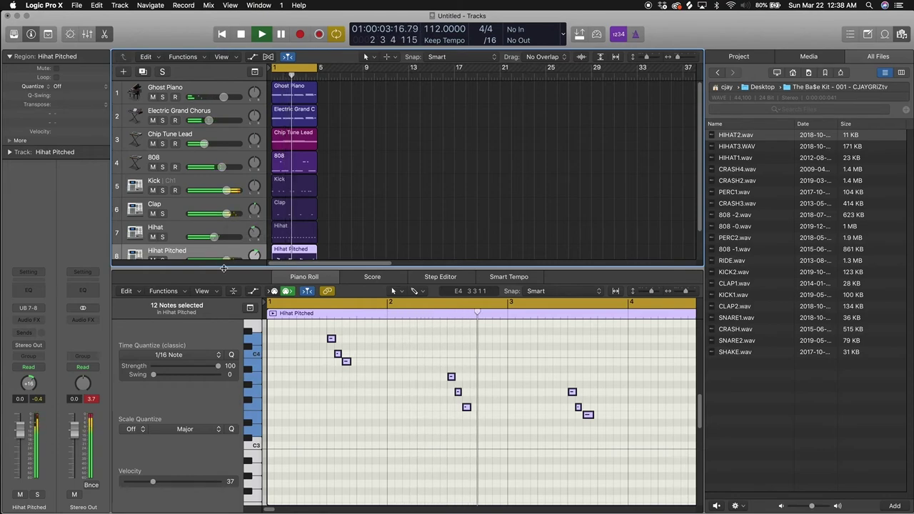
pyautogui.press('e')
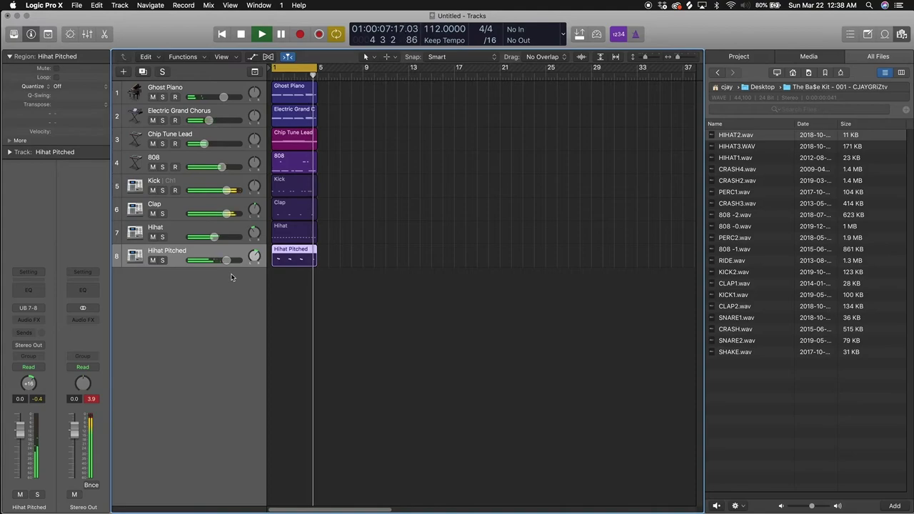
pyautogui.press('space')
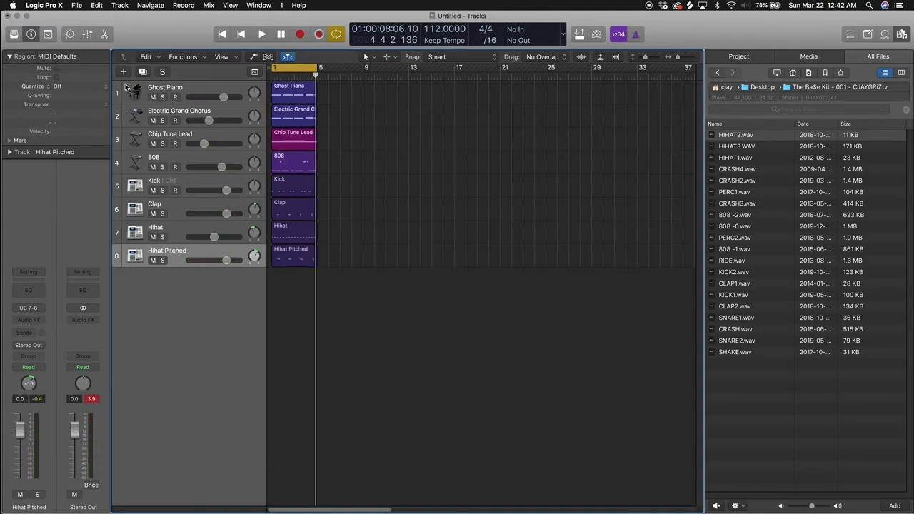
pyautogui.click(153, 180)
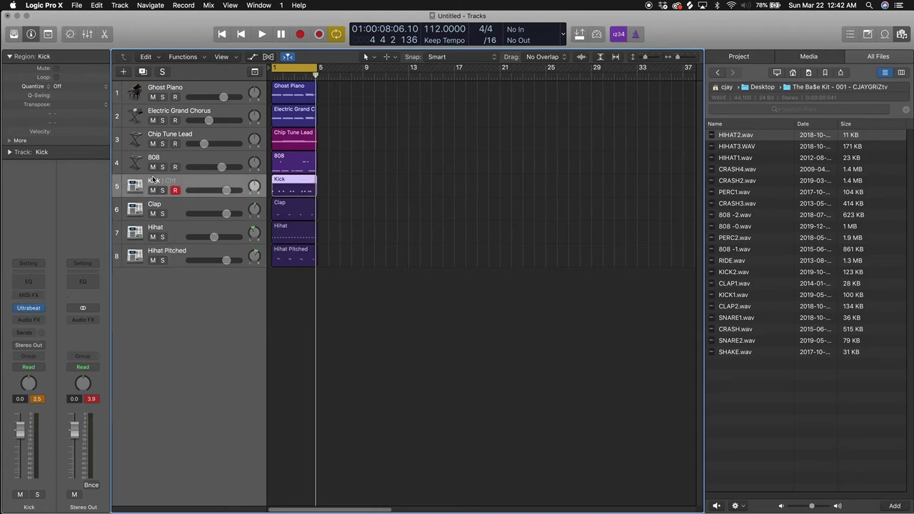
# Step: Rename the unused Sample 14 voice in the Kick's Ultrabeat to Crash
pyautogui.click(28, 309)
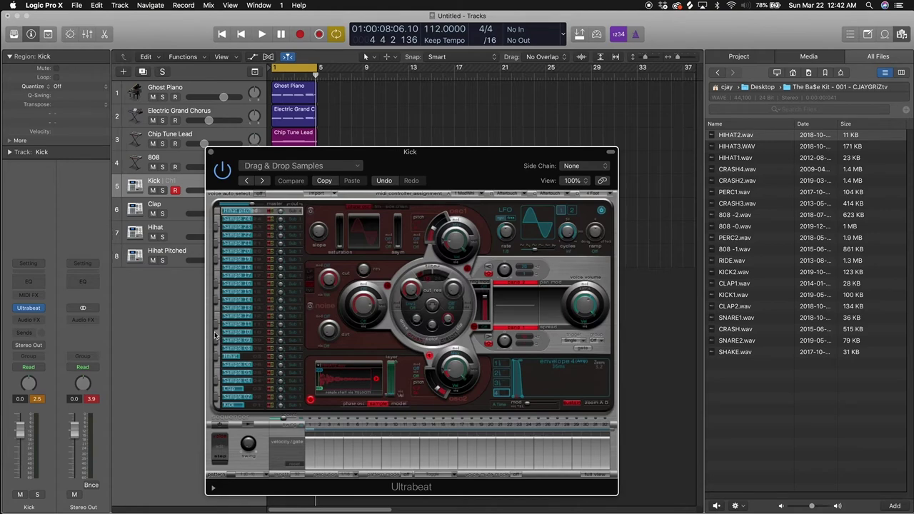
pyautogui.click(234, 300)
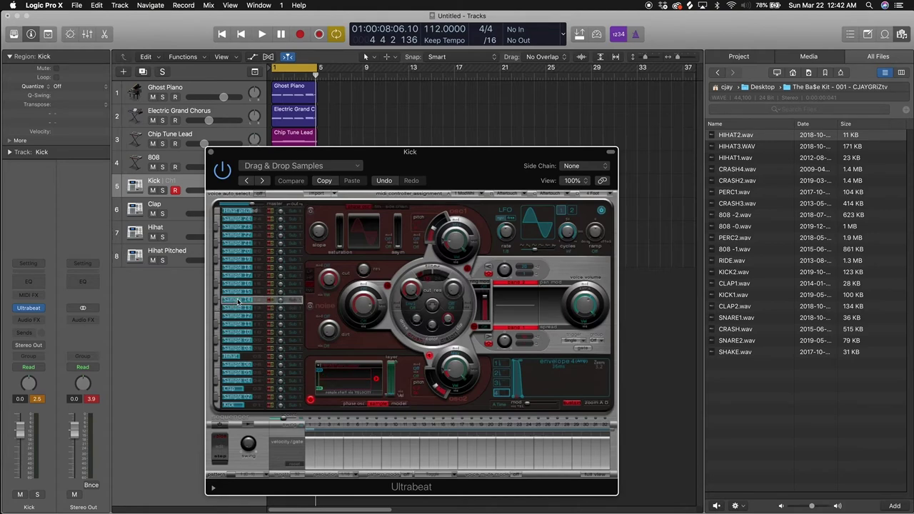
pyautogui.doubleClick(238, 300)
pyautogui.write('Cra')
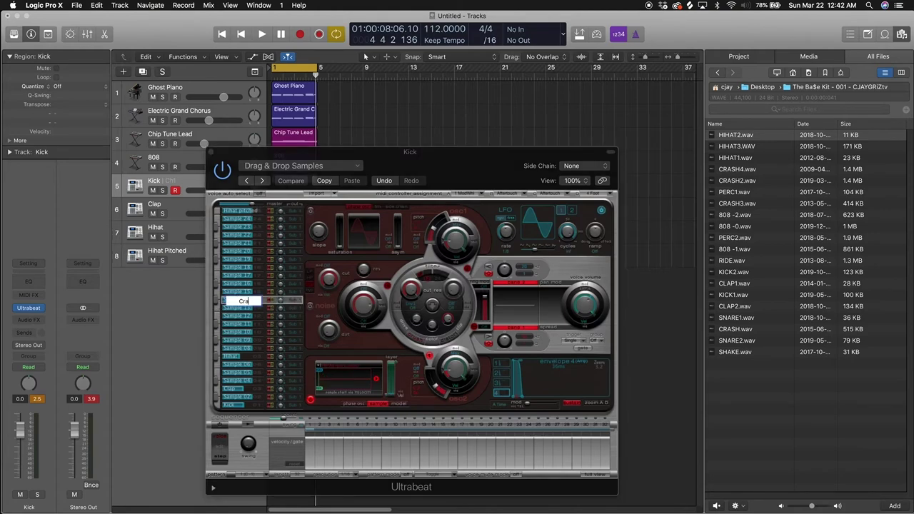
pyautogui.write('sh')
pyautogui.press('Return')
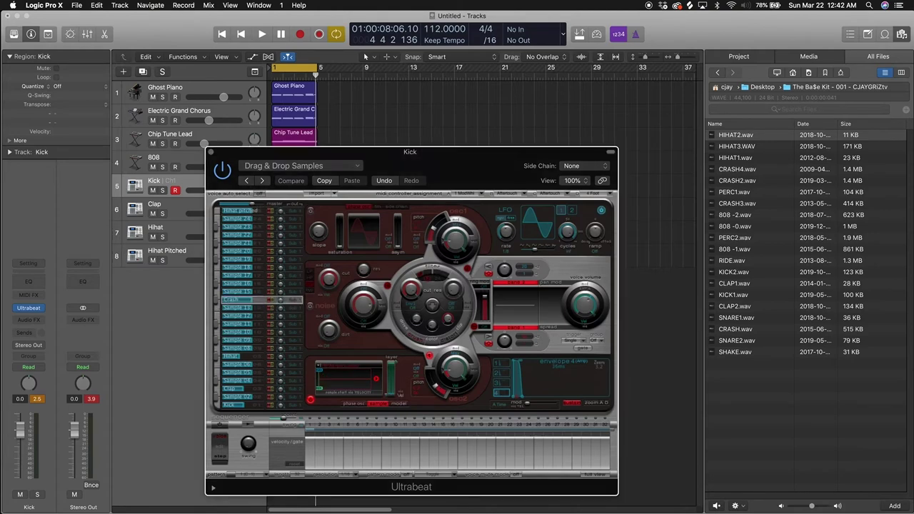
# Step: Audition CRASH4, CRASH2 and CRASH3.wav, then load CRASH3.wav into the Crash voice
pyautogui.click(734, 170)
pyautogui.click(734, 181)
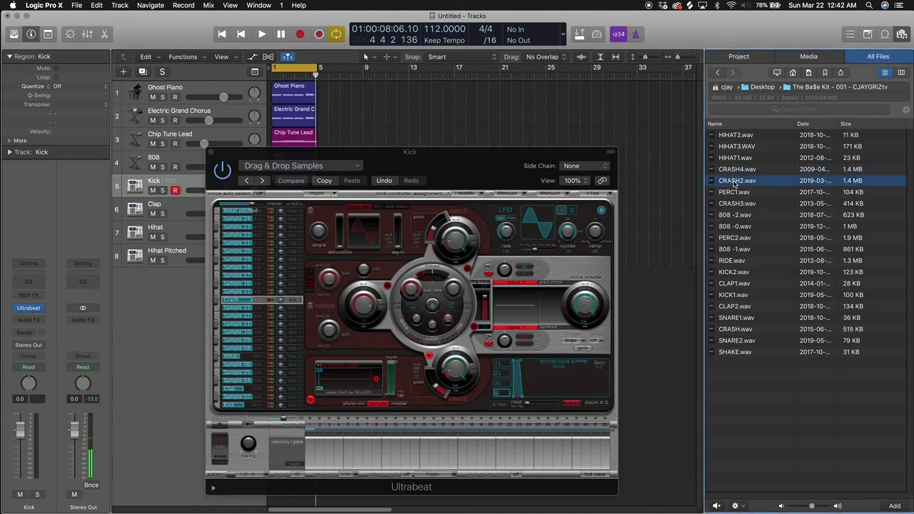
pyautogui.click(740, 203)
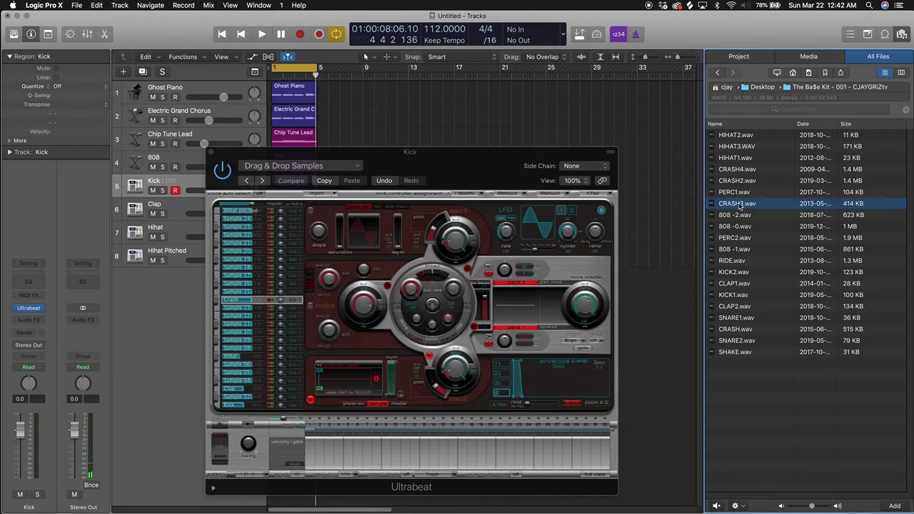
pyautogui.moveTo(741, 182); pyautogui.dragTo(348, 387)
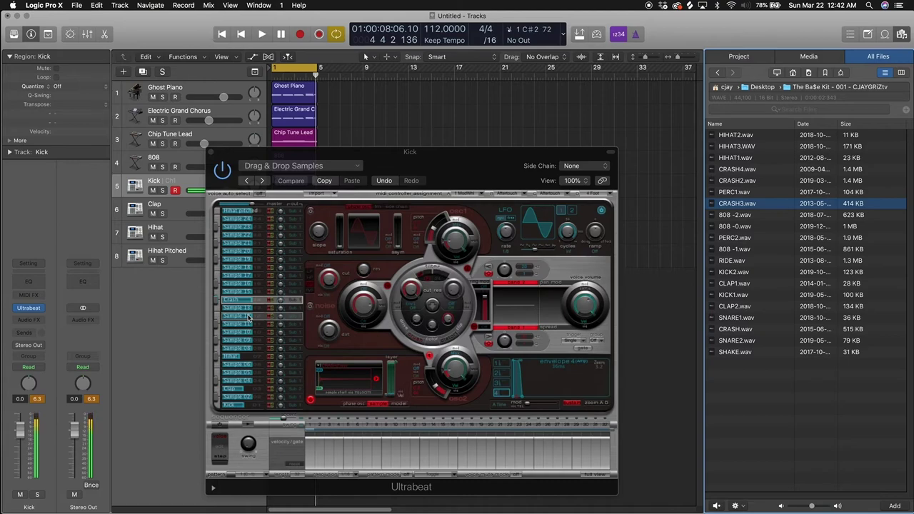
# Step: Route the Crash voice to Sub Group 5 and close Ultrabeat
pyautogui.click(241, 300)
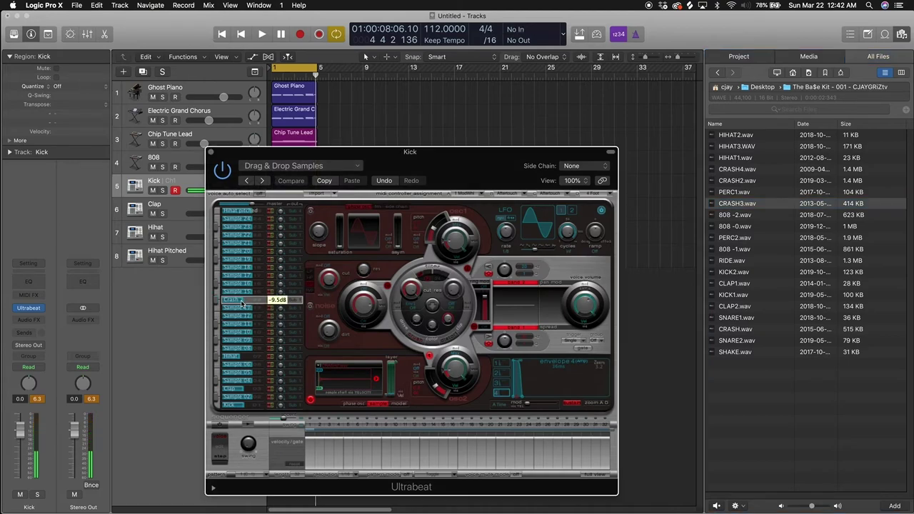
pyautogui.click(293, 304)
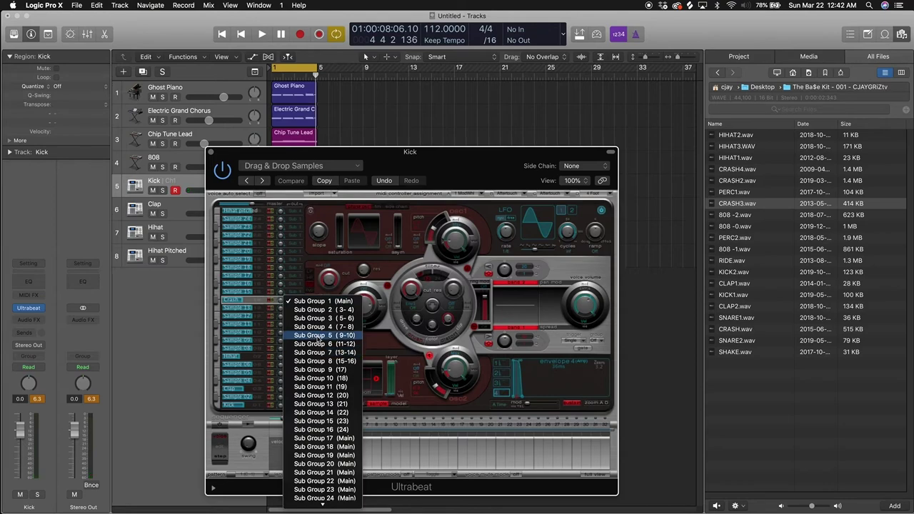
pyautogui.click(318, 336)
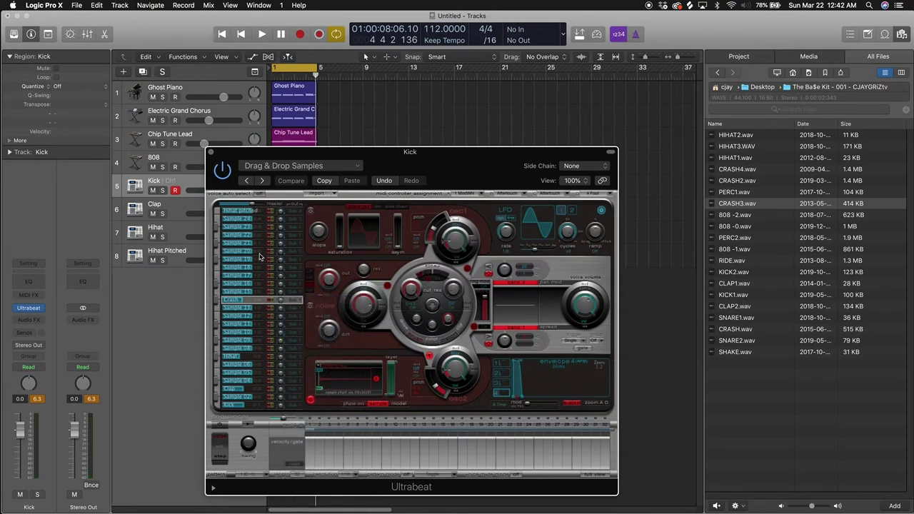
pyautogui.click(212, 152)
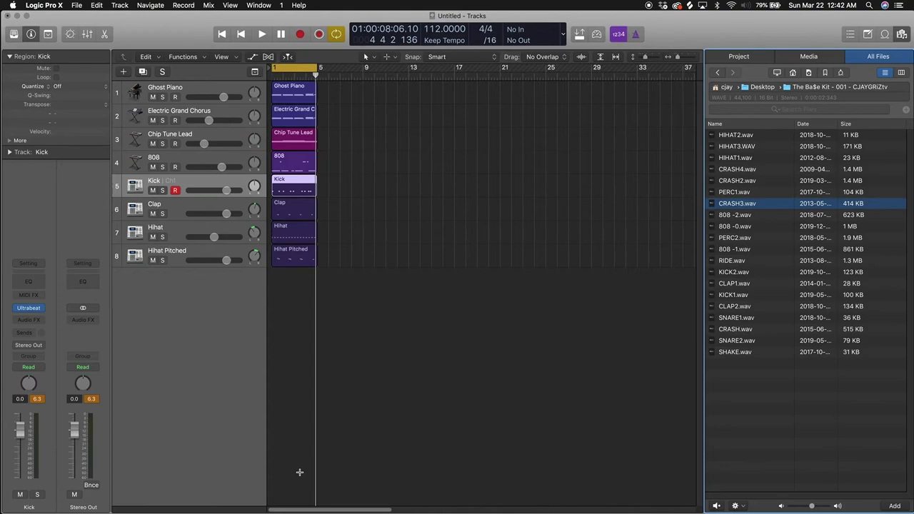
# Step: Add Aux 8 in the Mixer, name it Crash, and create its track 9
pyautogui.press('x')
pyautogui.click(312, 481)
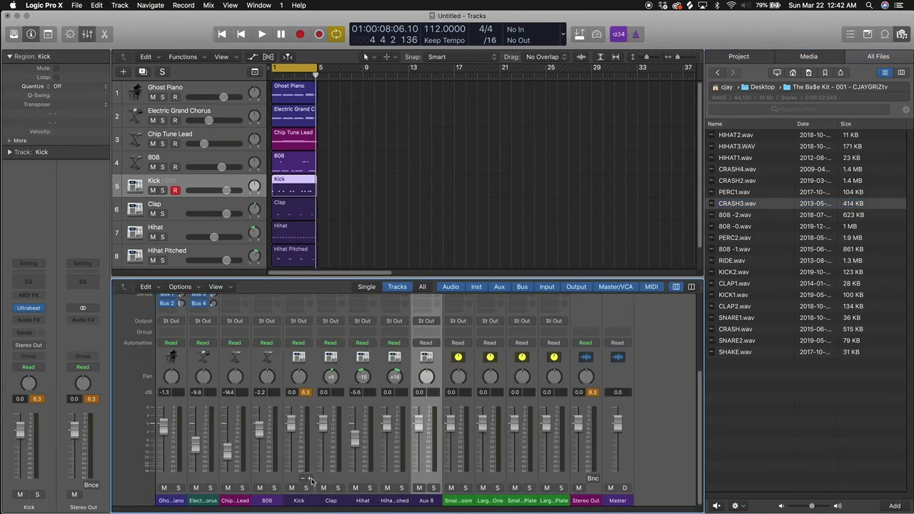
pyautogui.doubleClick(426, 500)
pyautogui.write('Cl')
pyautogui.write('ash')
pyautogui.press('Return')
pyautogui.rightClick(431, 447)
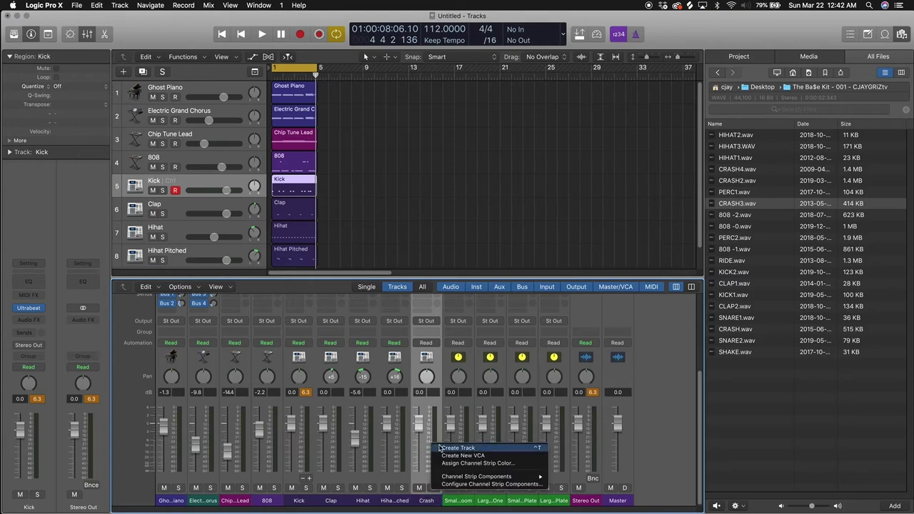
pyautogui.click(437, 447)
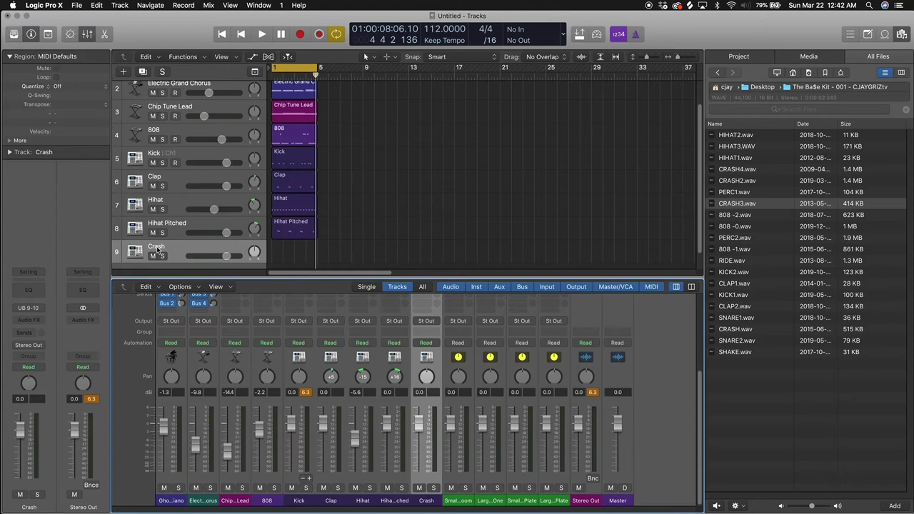
# Step: Lower the Crash volume to about -2.8 dB and record a two-note crash pattern
pyautogui.moveTo(226, 255); pyautogui.dragTo(219, 256)
pyautogui.press('r')
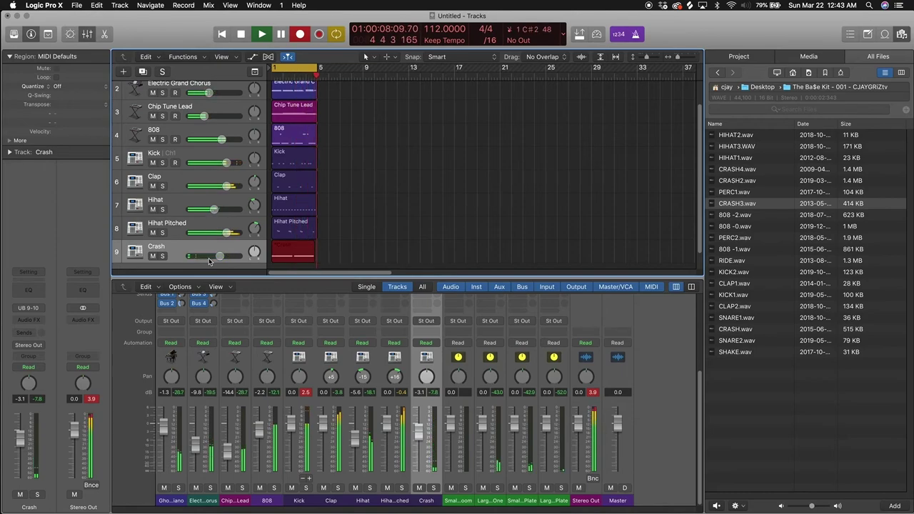
pyautogui.press('space')
pyautogui.press('p')
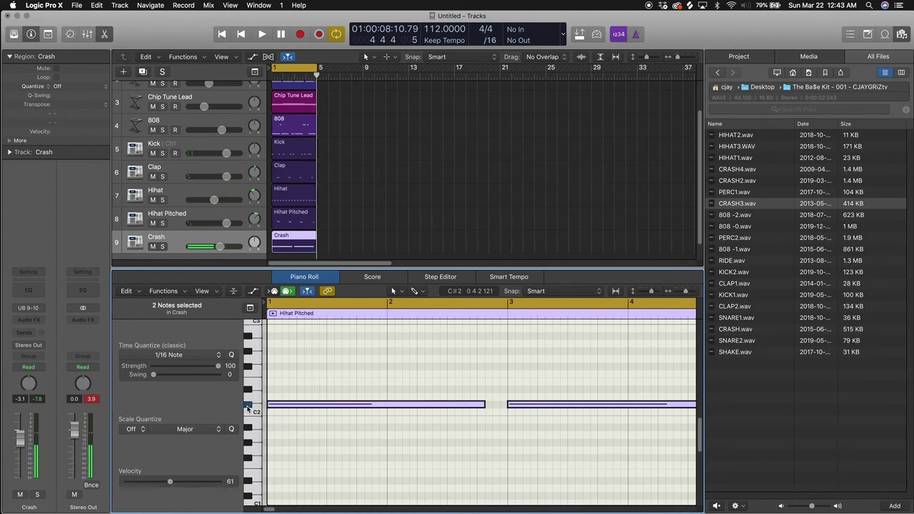
pyautogui.click(286, 273)
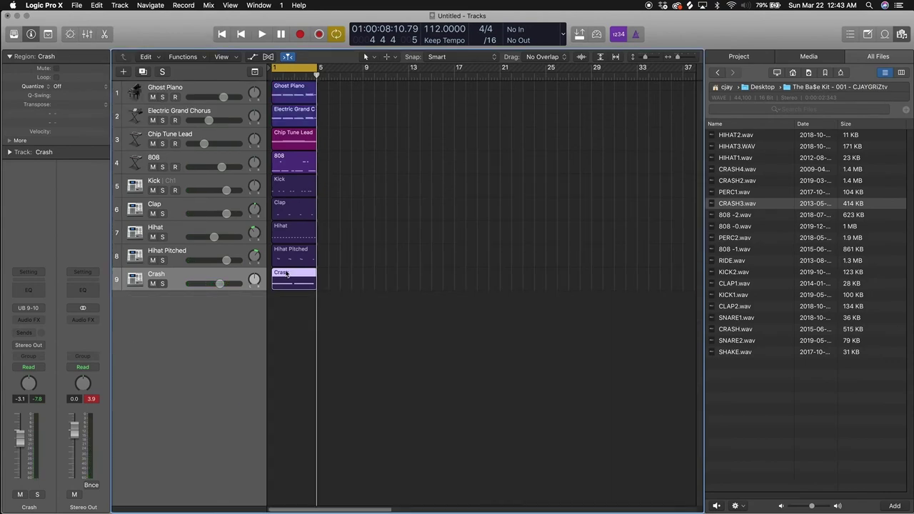
# Step: Play back, lower the Crash volume slightly, and reopen the Kick track's Ultrabeat
pyautogui.press('space')
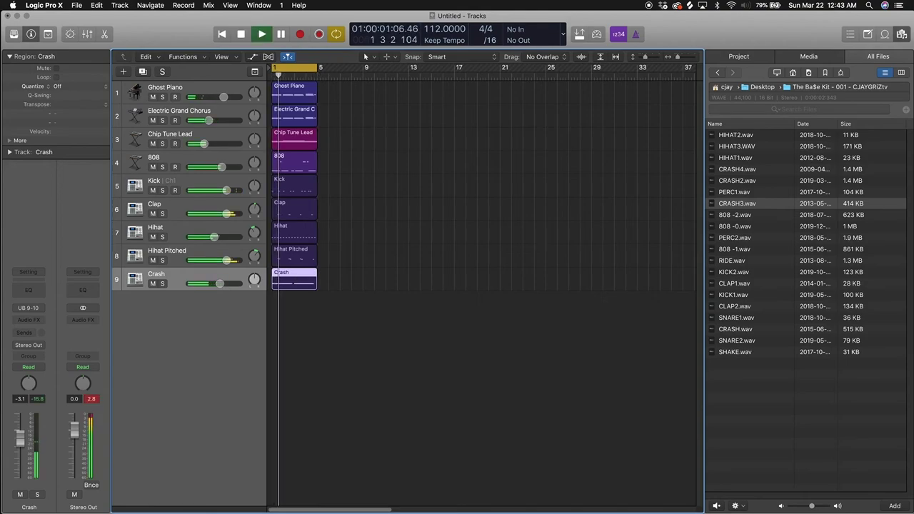
pyautogui.moveTo(219, 283); pyautogui.dragTo(217, 284)
pyautogui.click(155, 180)
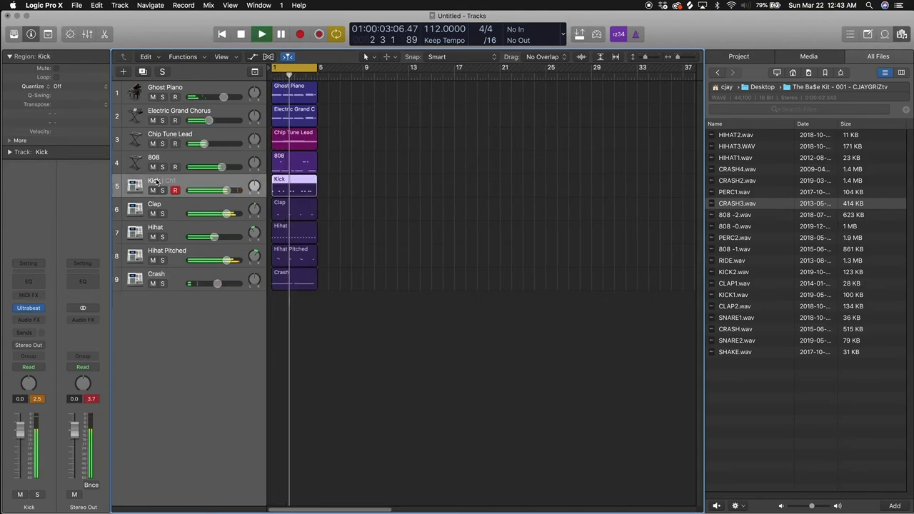
pyautogui.click(30, 309)
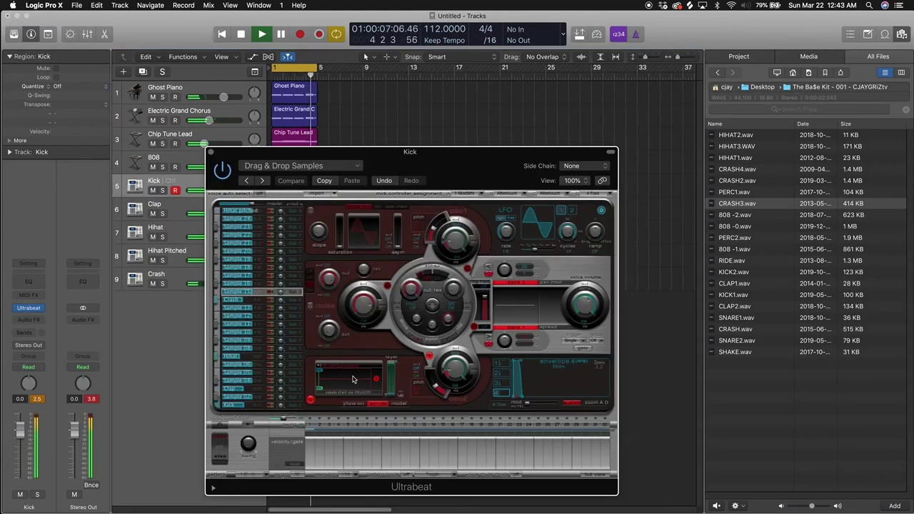
# Step: Load the shaker sample into voice Sample 15, name it Shake, and route it to Sub Group 6
pyautogui.press('space')
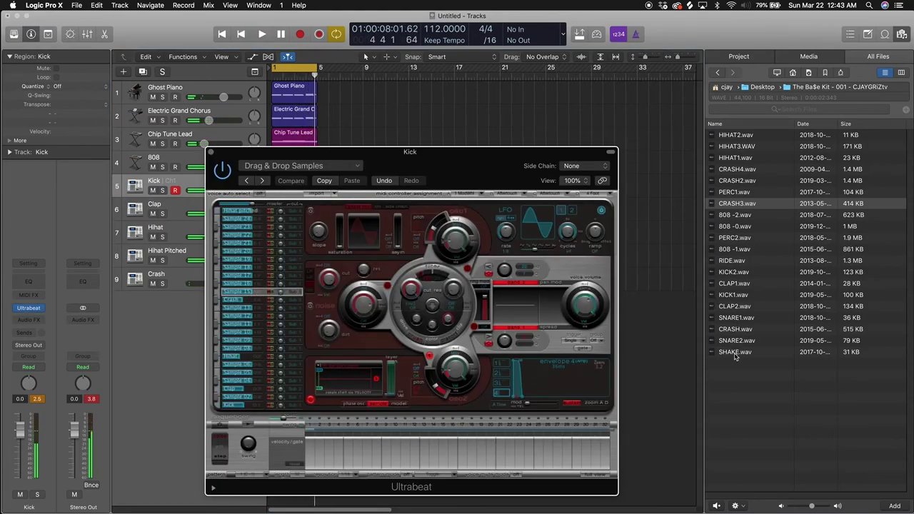
pyautogui.moveTo(735, 357); pyautogui.dragTo(240, 291)
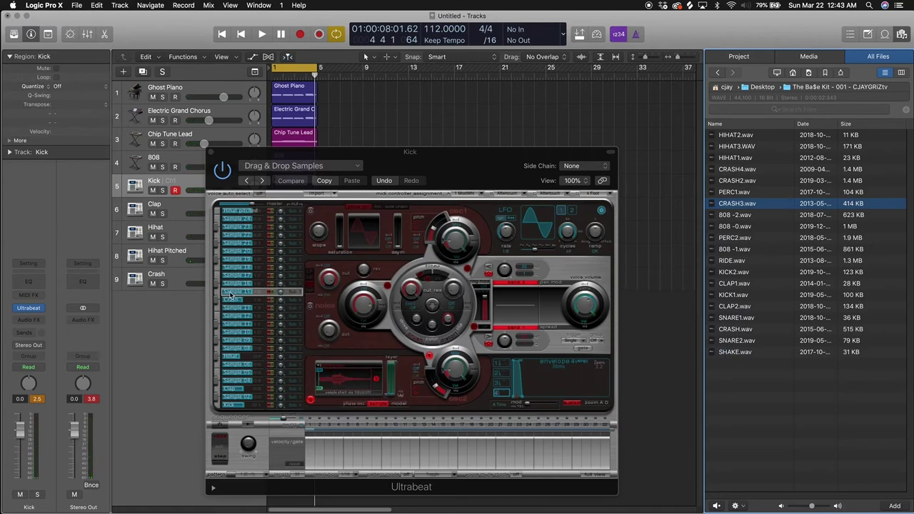
pyautogui.doubleClick(230, 293)
pyautogui.write('Shake')
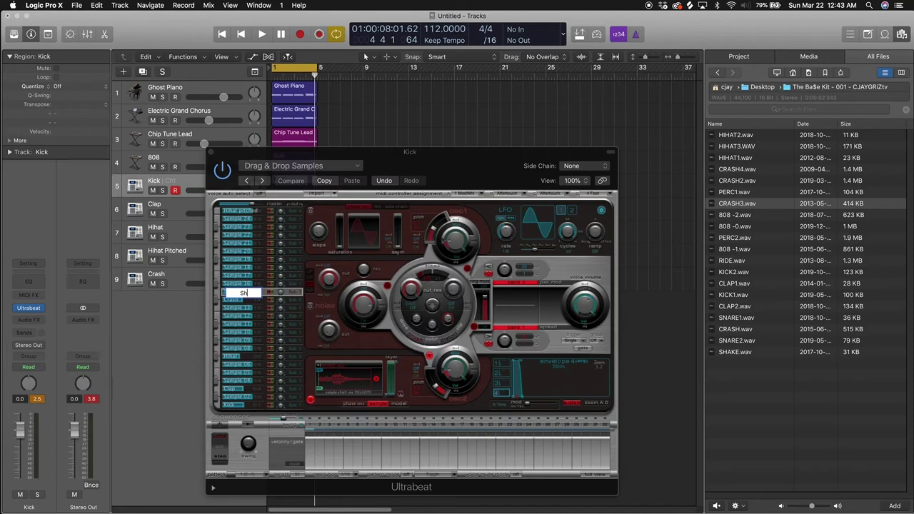
pyautogui.press('Return')
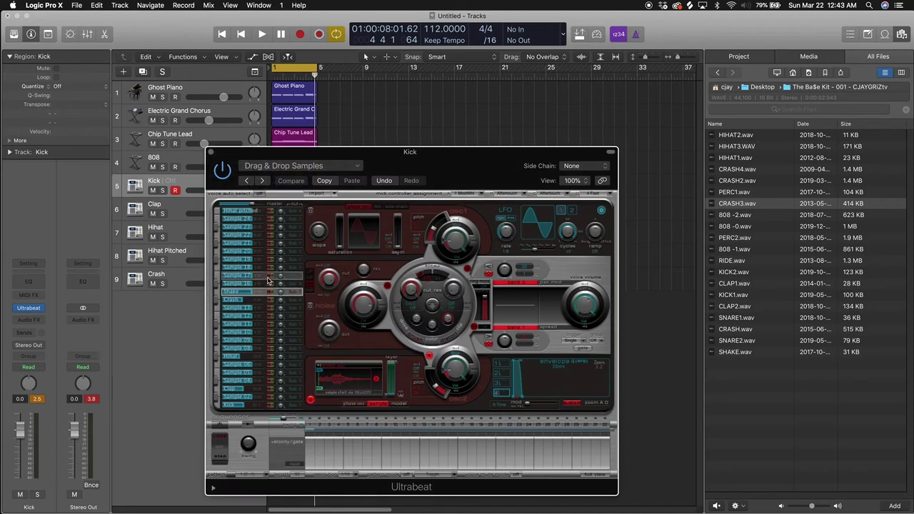
pyautogui.click(294, 295)
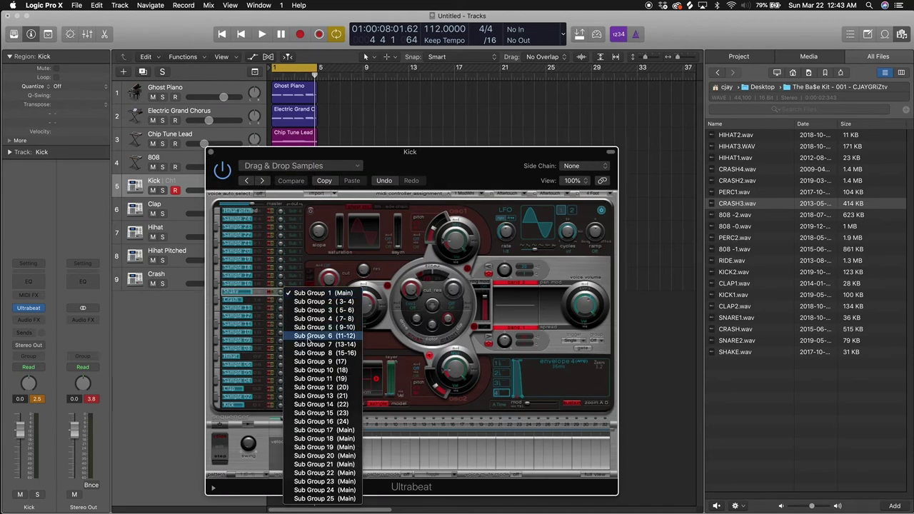
pyautogui.click(309, 336)
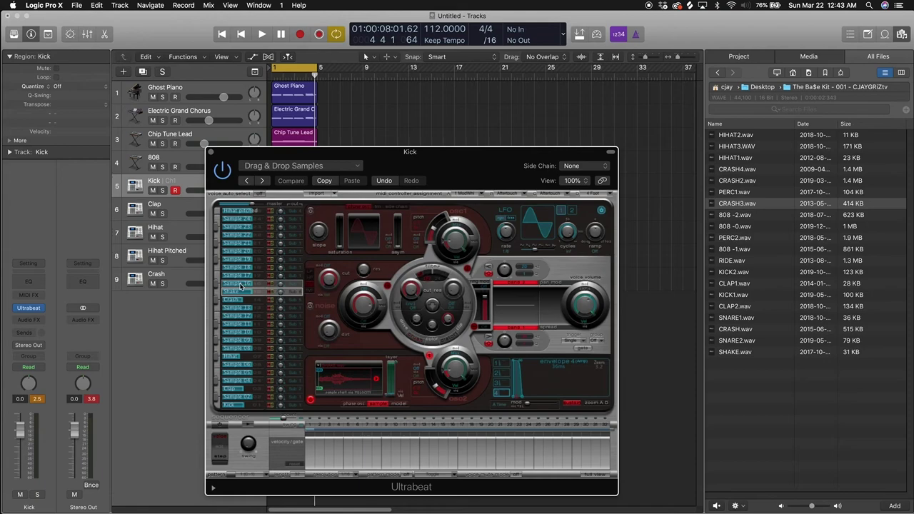
# Step: Rename the Sample 17 voice to Perc
pyautogui.click(241, 278)
pyautogui.doubleClick(242, 278)
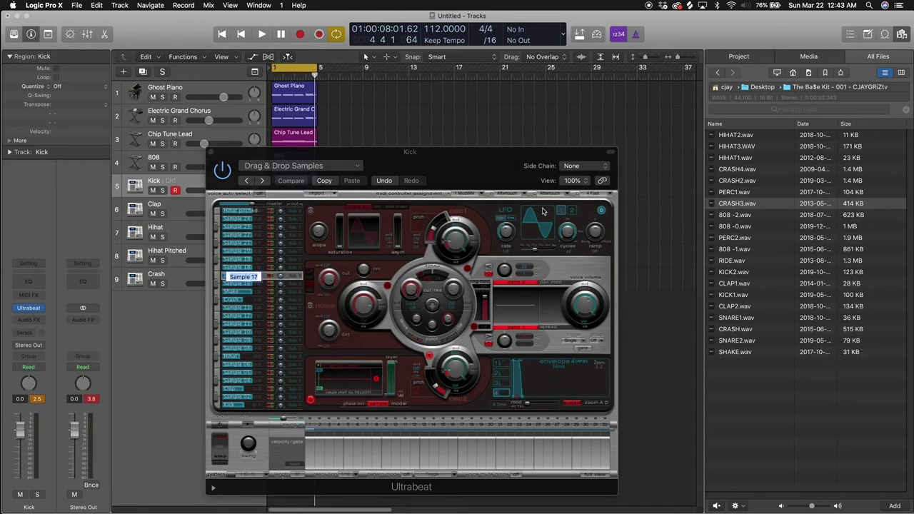
pyautogui.write('Perc')
pyautogui.press('Return')
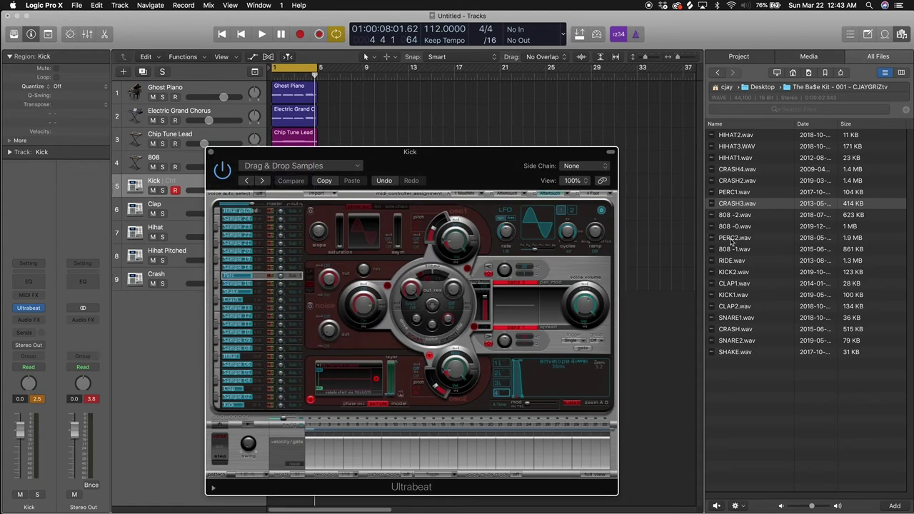
# Step: Preview PERC1.wav in the file browser and load it into the Perc voice
pyautogui.click(730, 241)
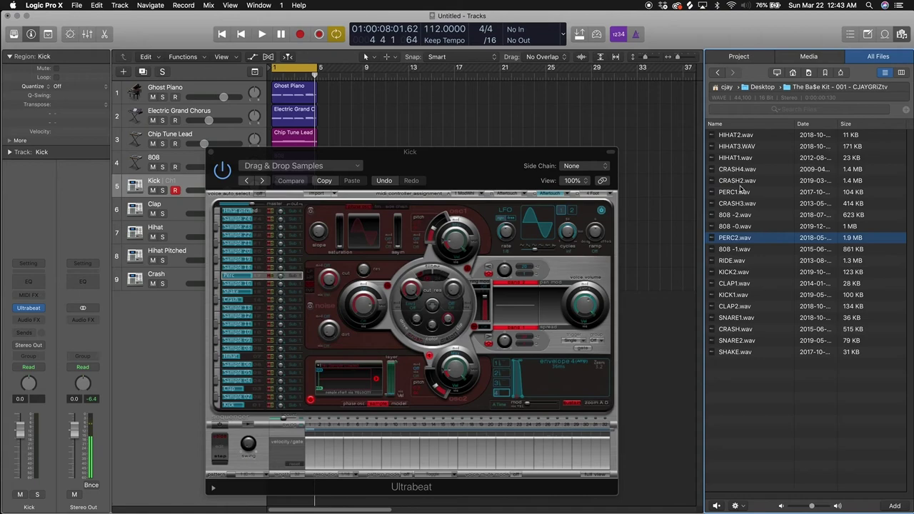
pyautogui.click(740, 193)
pyautogui.moveTo(740, 193); pyautogui.dragTo(260, 319)
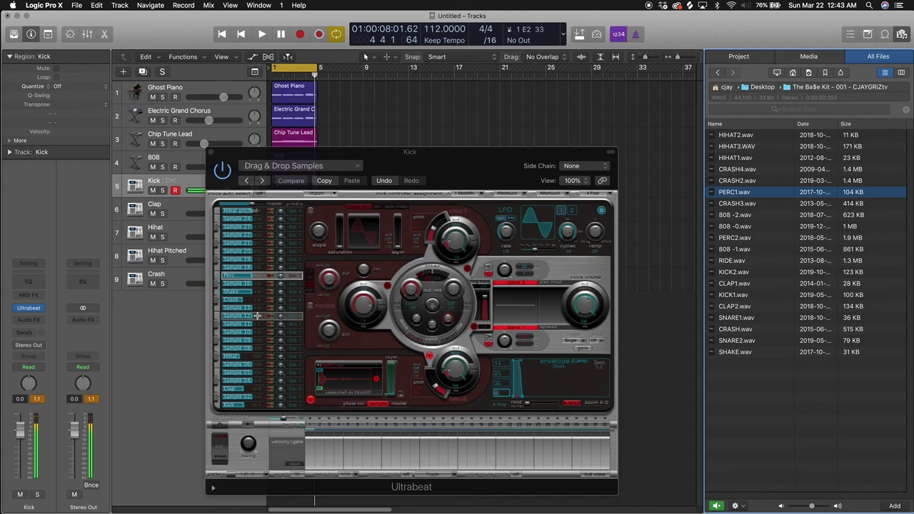
pyautogui.moveTo(257, 317); pyautogui.dragTo(257, 317)
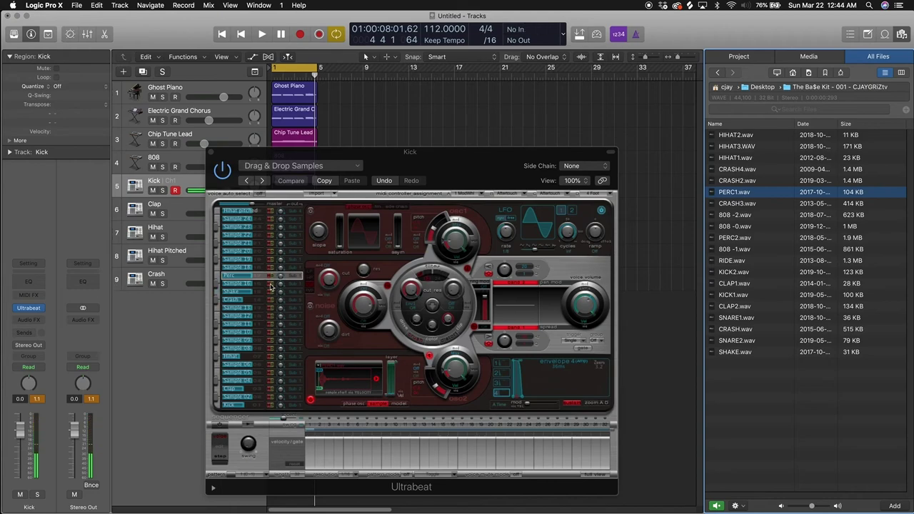
# Step: Route the Perc voice to Sub Group 6 and close the Ultrabeat window
pyautogui.click(295, 294)
pyautogui.click(292, 293)
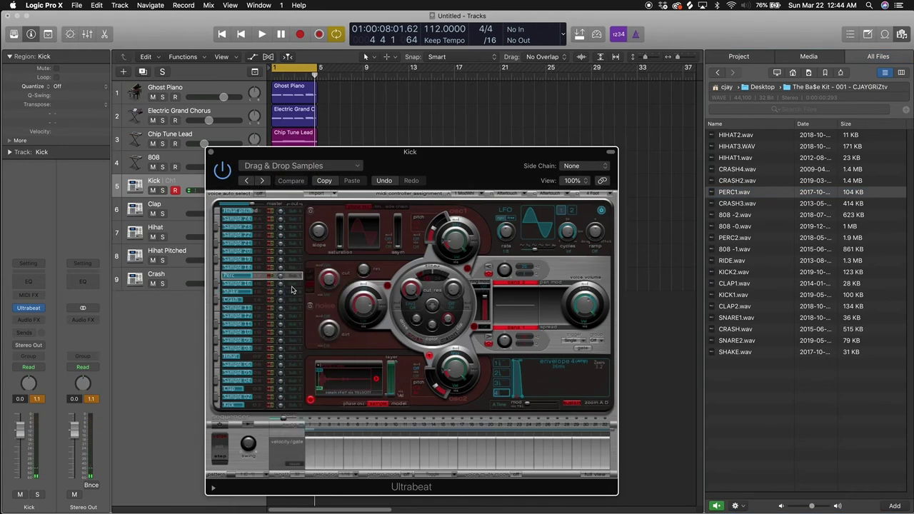
pyautogui.click(297, 278)
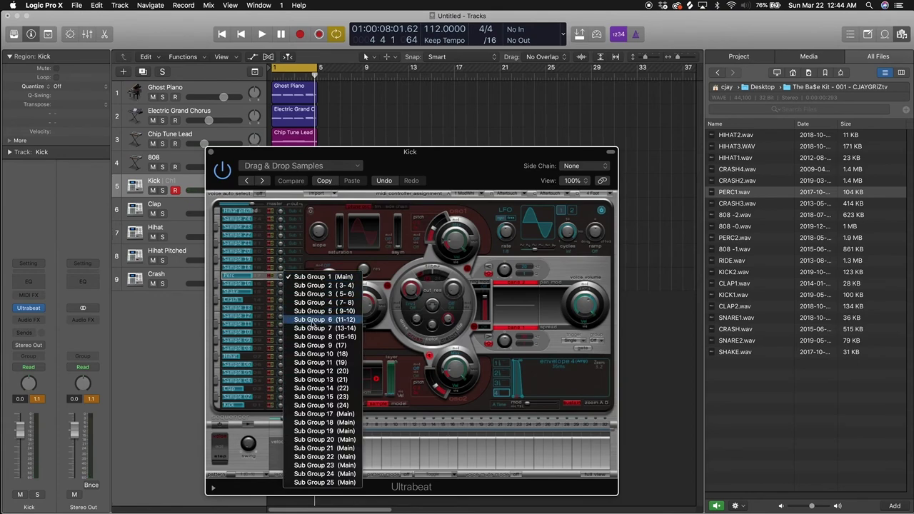
pyautogui.click(314, 326)
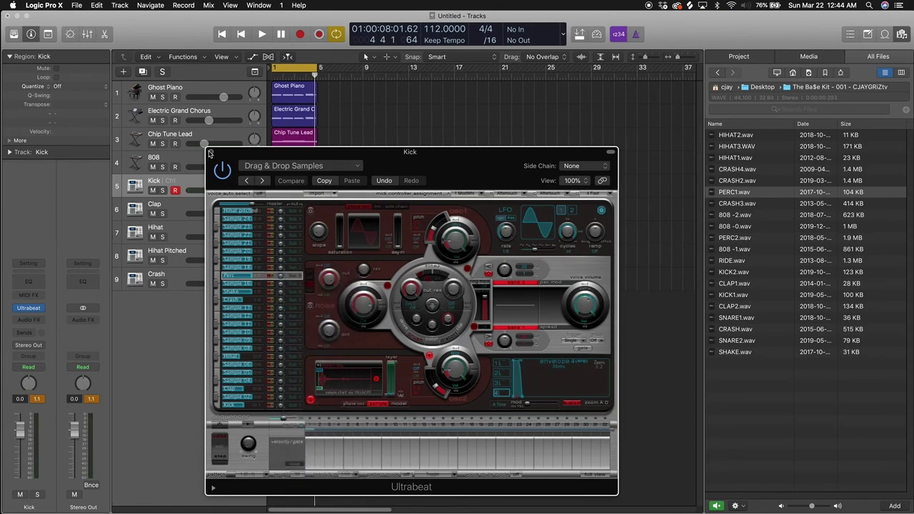
pyautogui.click(210, 152)
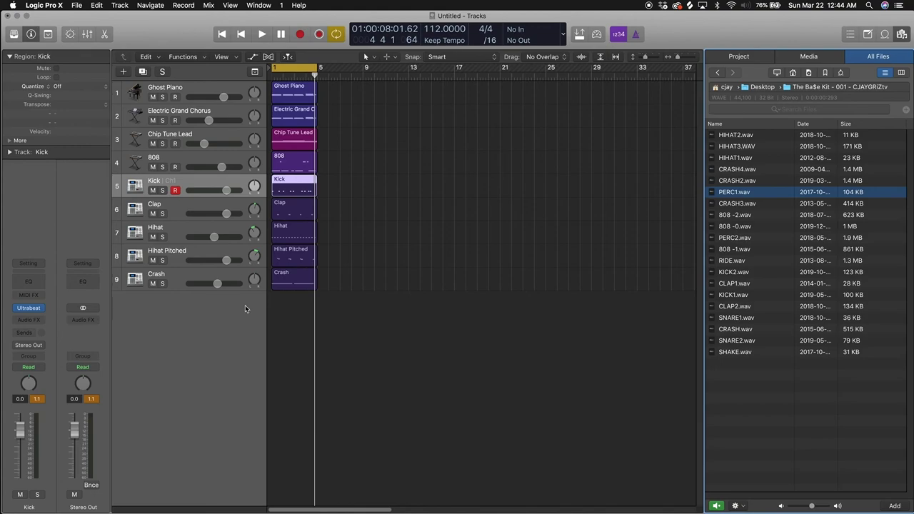
# Step: Add Aux 9 in the Mixer, name it PERCs, and create its track 10
pyautogui.press('x')
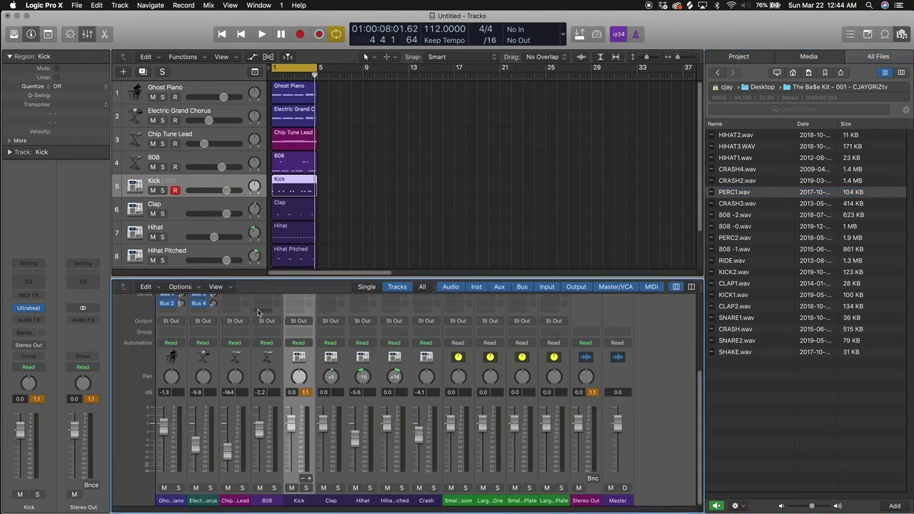
pyautogui.click(307, 480)
pyautogui.doubleClick(468, 501)
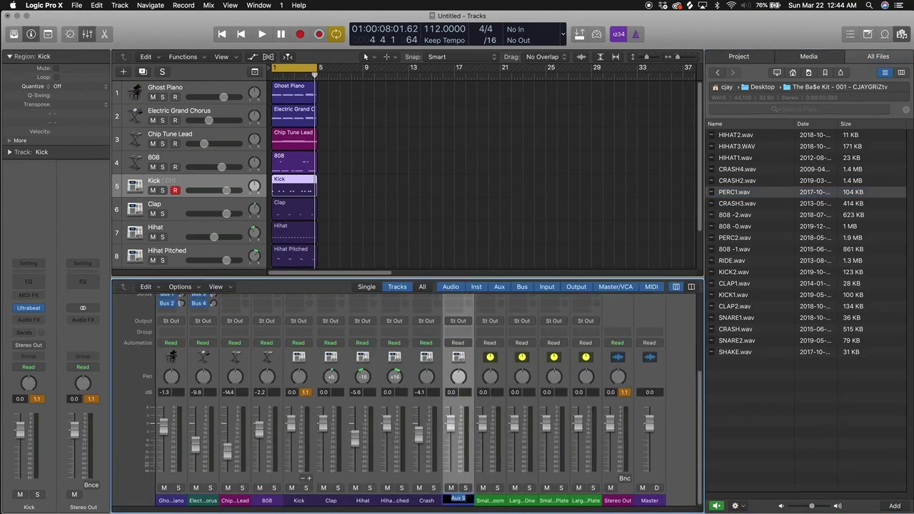
pyautogui.write('PERCs')
pyautogui.press('Return')
pyautogui.rightClick(462, 493)
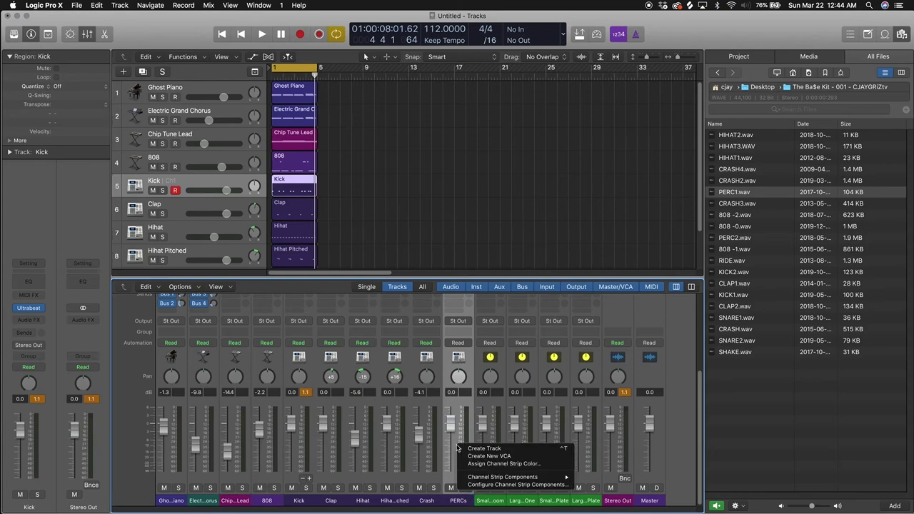
pyautogui.click(479, 447)
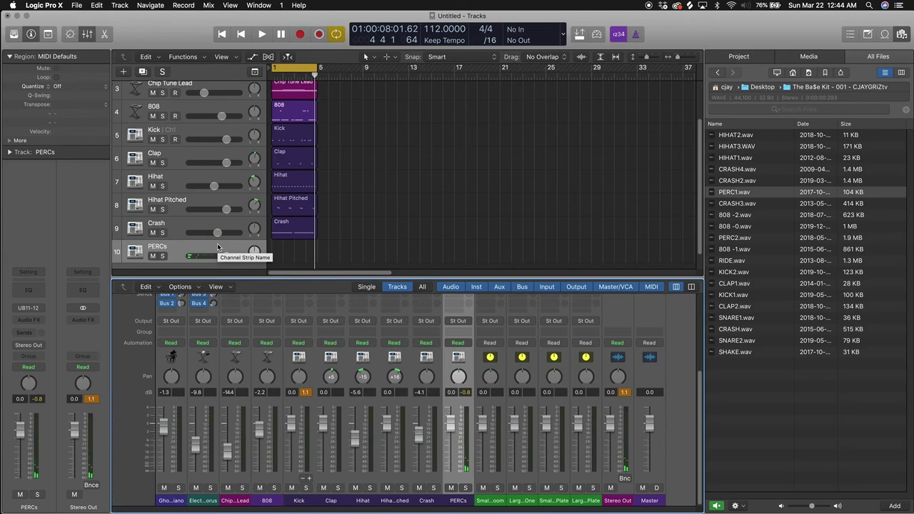
# Step: Record a pattern of seven evenly spaced percussion notes on PERCs and view it in the Piano Roll
pyautogui.press('space')
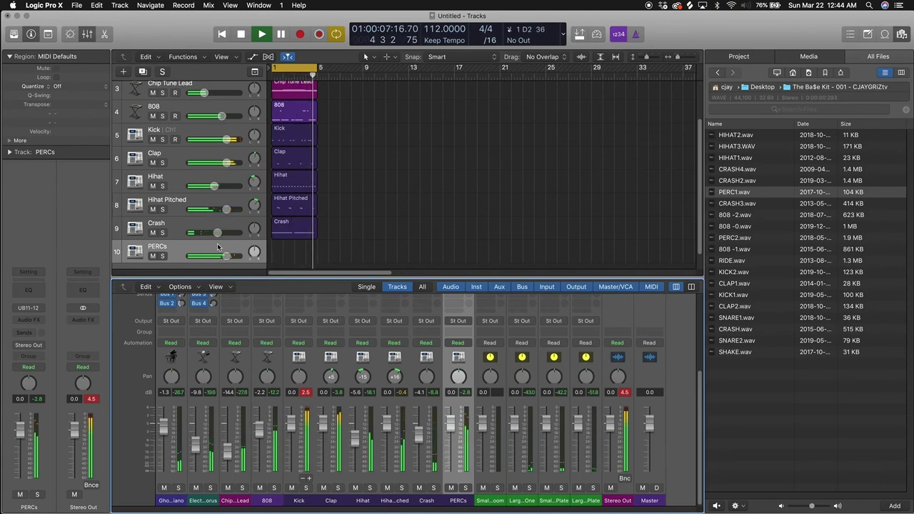
pyautogui.press('r')
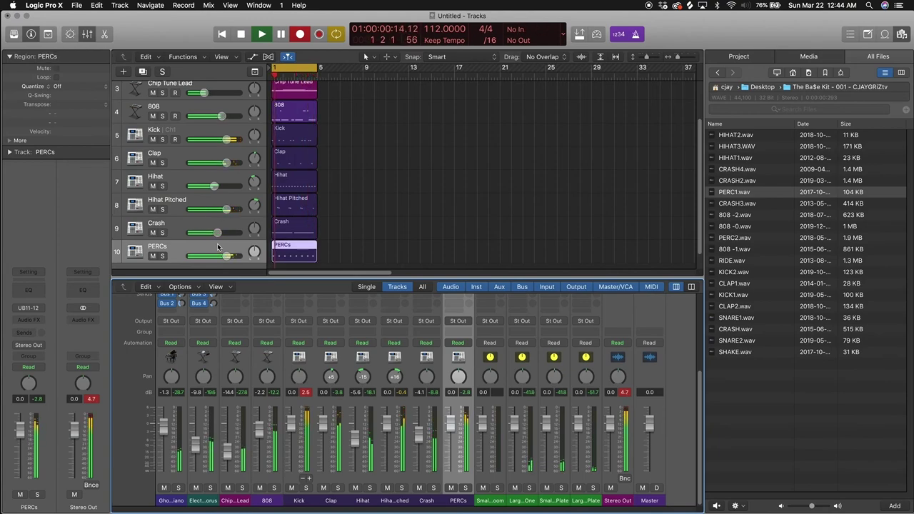
pyautogui.press('space')
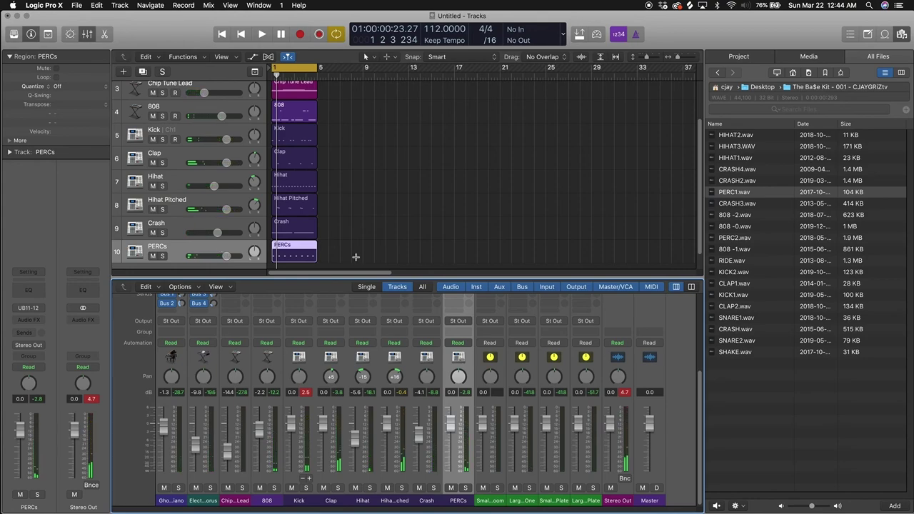
pyautogui.press('p')
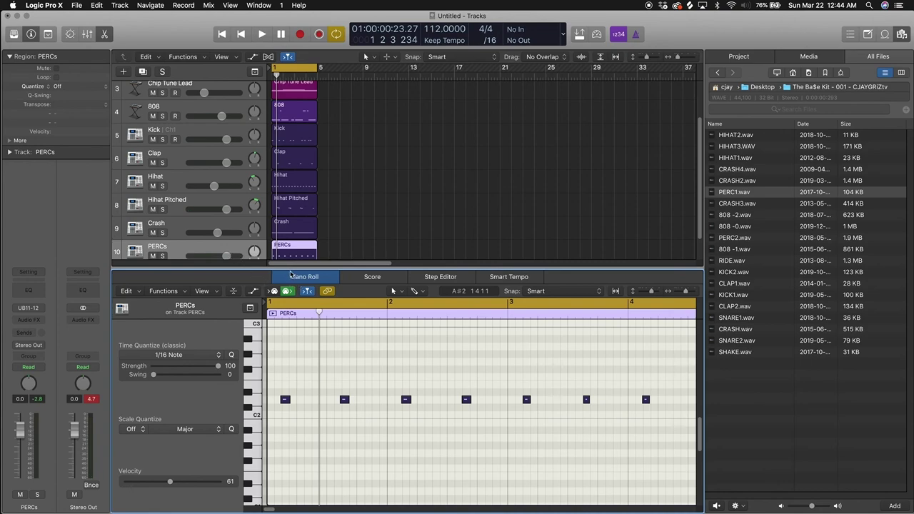
# Step: Enlarge the track list above the editor and lower the PERCs track volume
pyautogui.moveTo(291, 275); pyautogui.dragTo(291, 336)
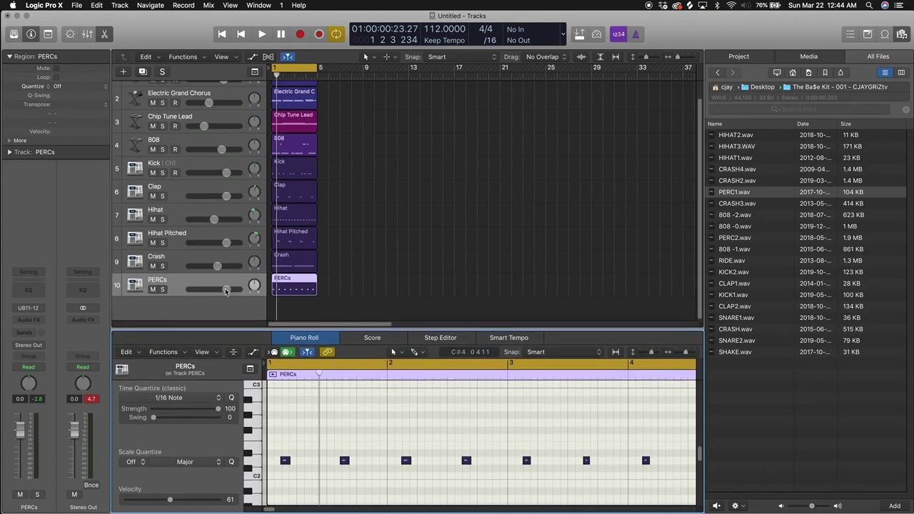
pyautogui.moveTo(226, 290); pyautogui.dragTo(255, 289)
pyautogui.moveTo(254, 286)
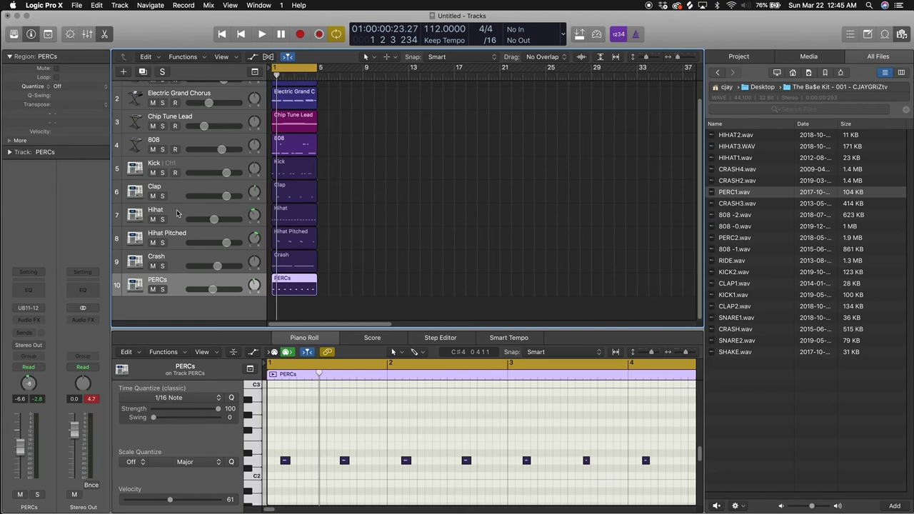
pyautogui.scroll(2, 292, 163)
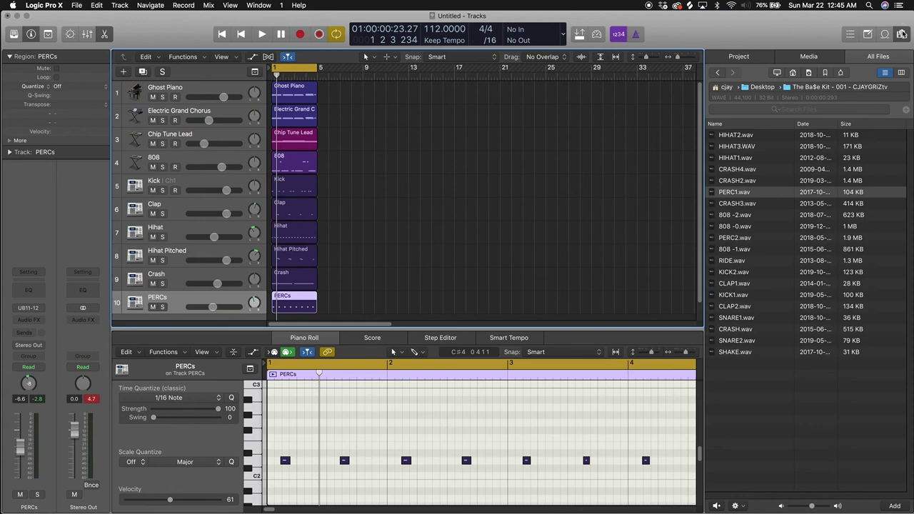
# Step: Hide the Browser, then turn down Crash, PERCs (to about -11.4 dB) and Hihat Pitched during playback
pyautogui.press('f')
pyautogui.press('space')
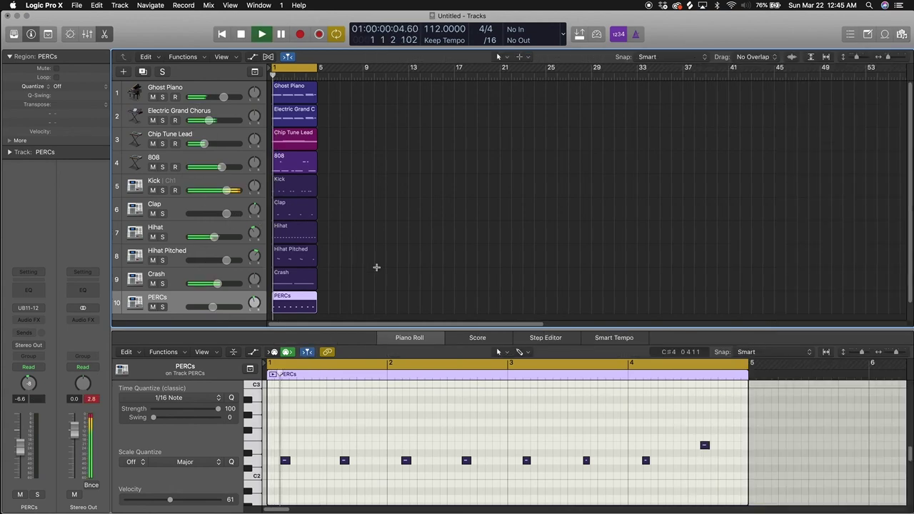
pyautogui.moveTo(216, 283); pyautogui.dragTo(206, 307)
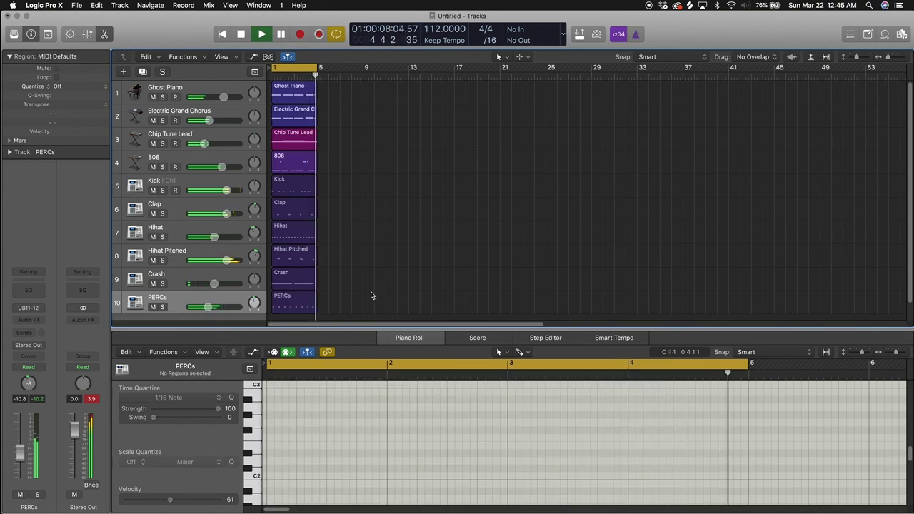
pyautogui.click(372, 295)
pyautogui.press('space')
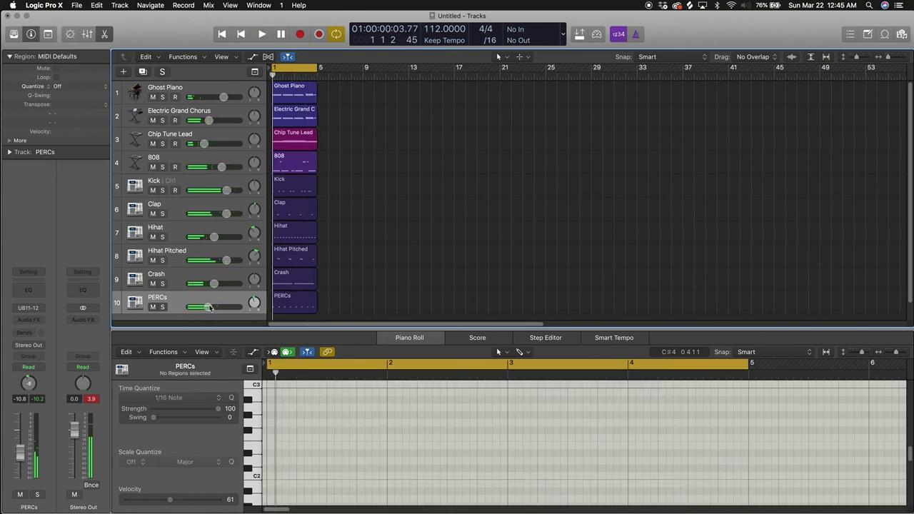
pyautogui.moveTo(208, 307); pyautogui.dragTo(208, 308)
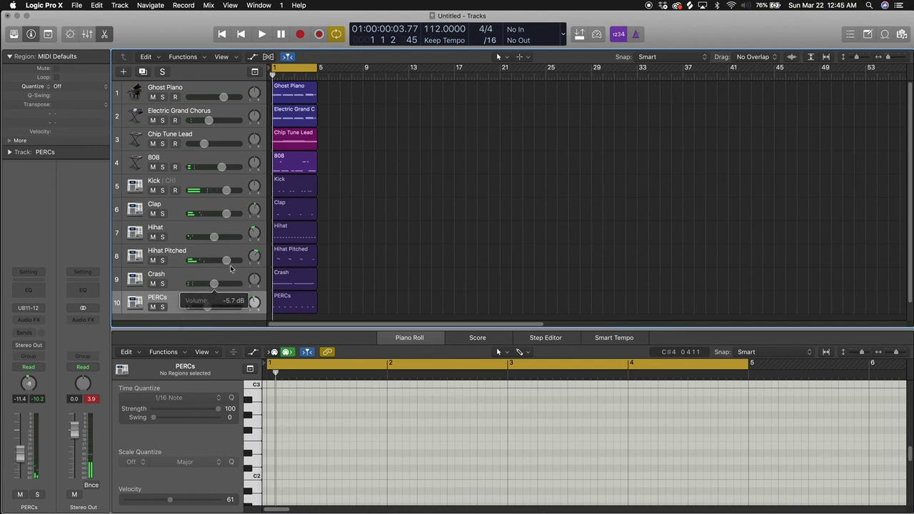
pyautogui.moveTo(225, 262); pyautogui.dragTo(223, 262)
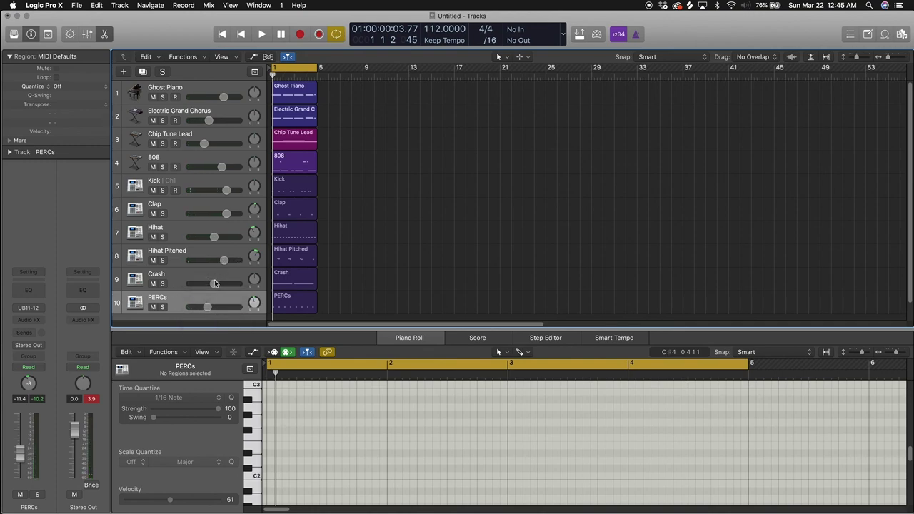